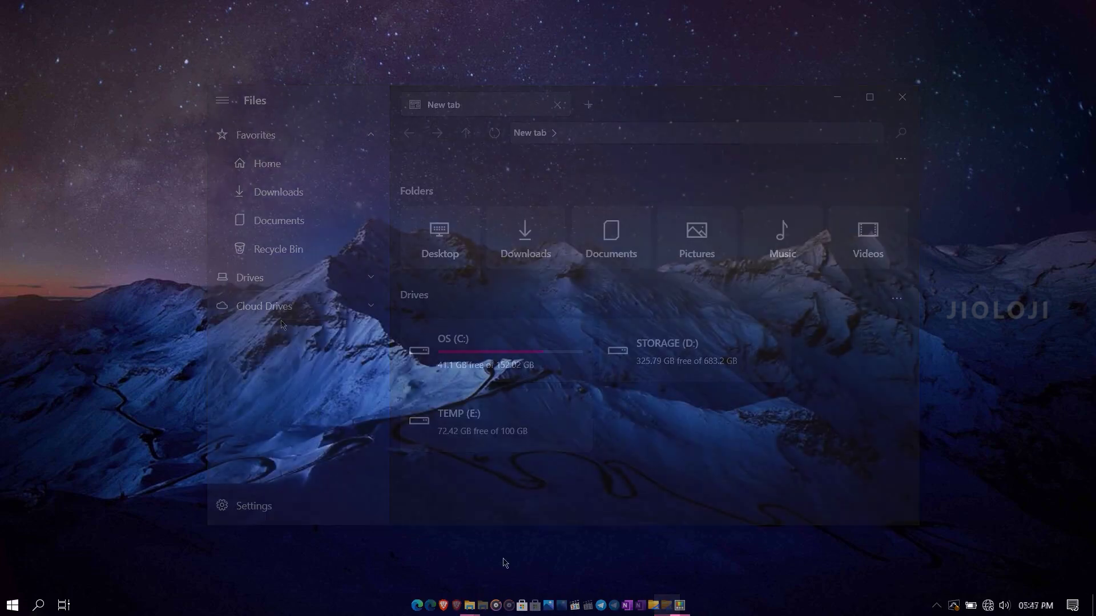
Step: Search PowerToys Run for 'youtube'
type("youtube")
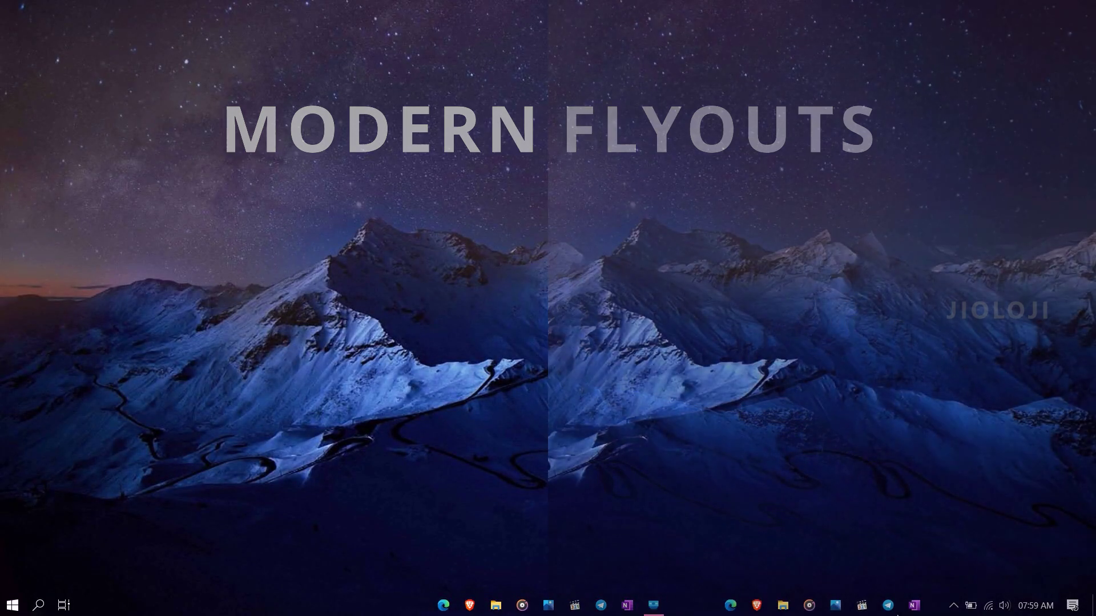
Step: Raise the volume to compare flyouts, then search the Store for 'flyouts'
key("XF86AudioRaiseVolume")
key("XF86AudioRaiseVolume")
key("XF86AudioRaiseVolume")
key("XF86AudioRaiseVolume")
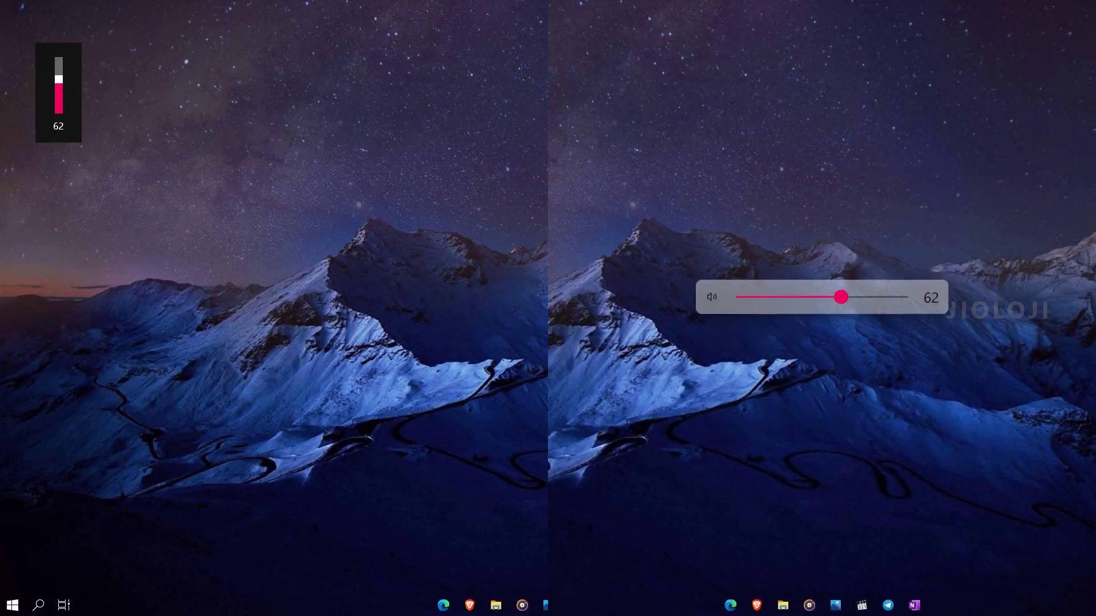
key("XF86AudioRaiseVolume")
key("XF86AudioRaiseVolume")
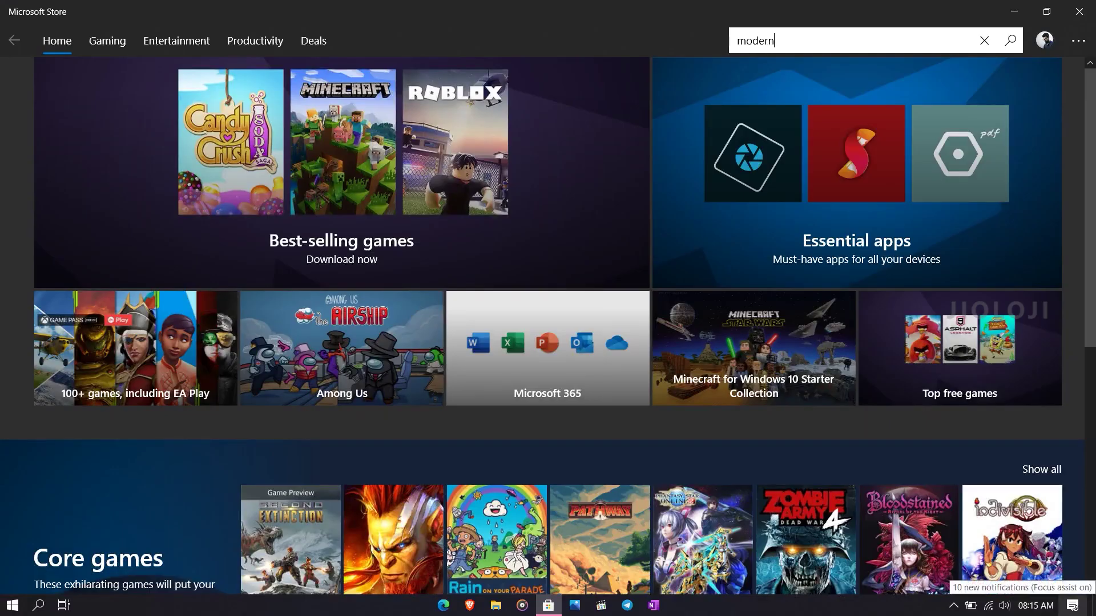
type("fl")
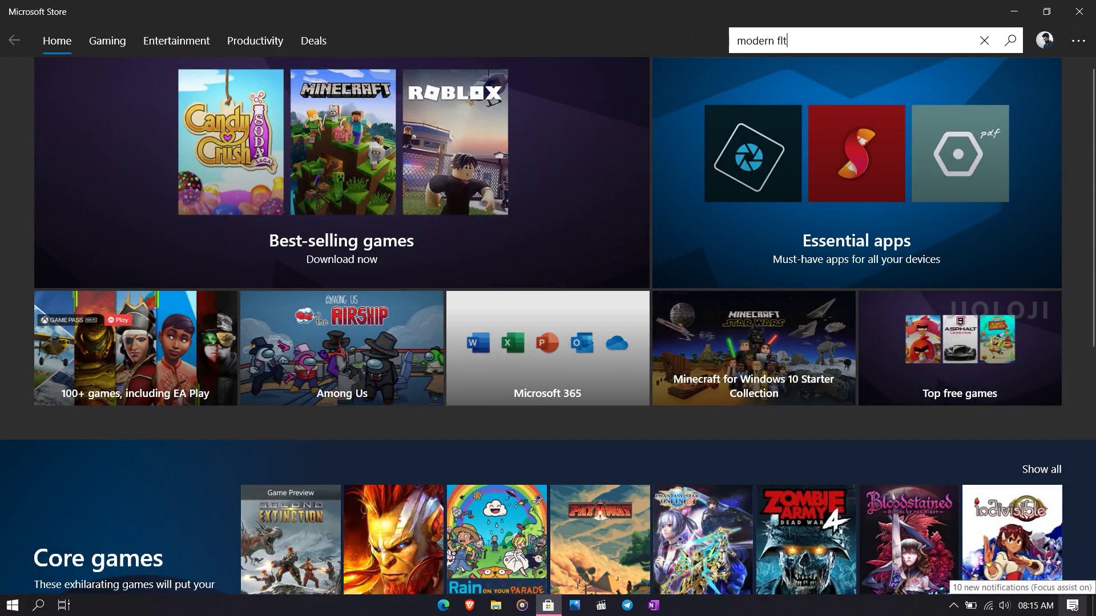
type("youts")
key("Return")
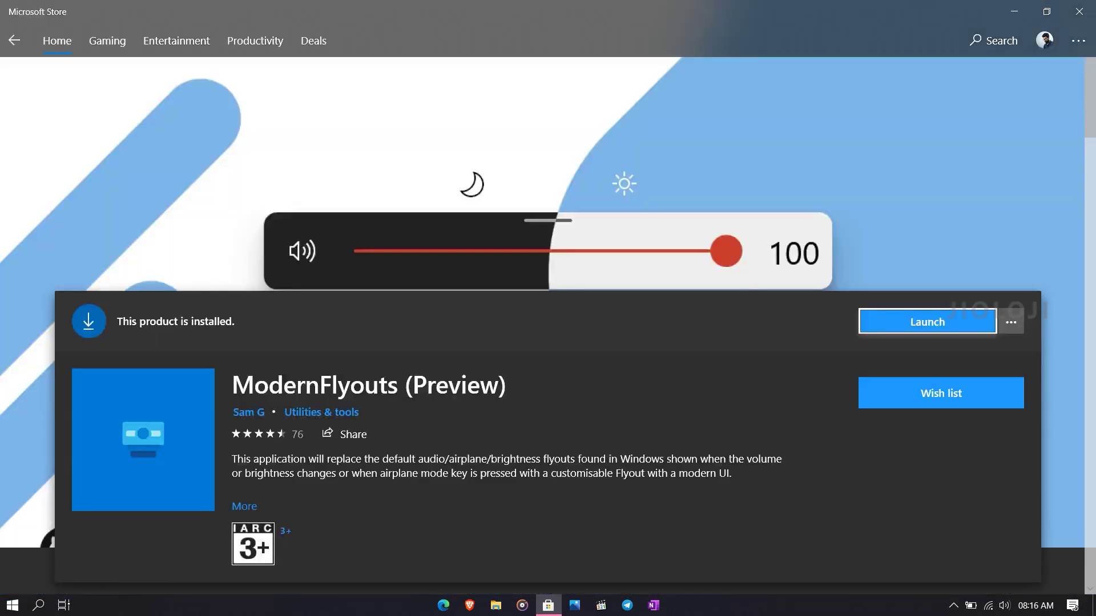
scroll(542, 324, "down", 3)
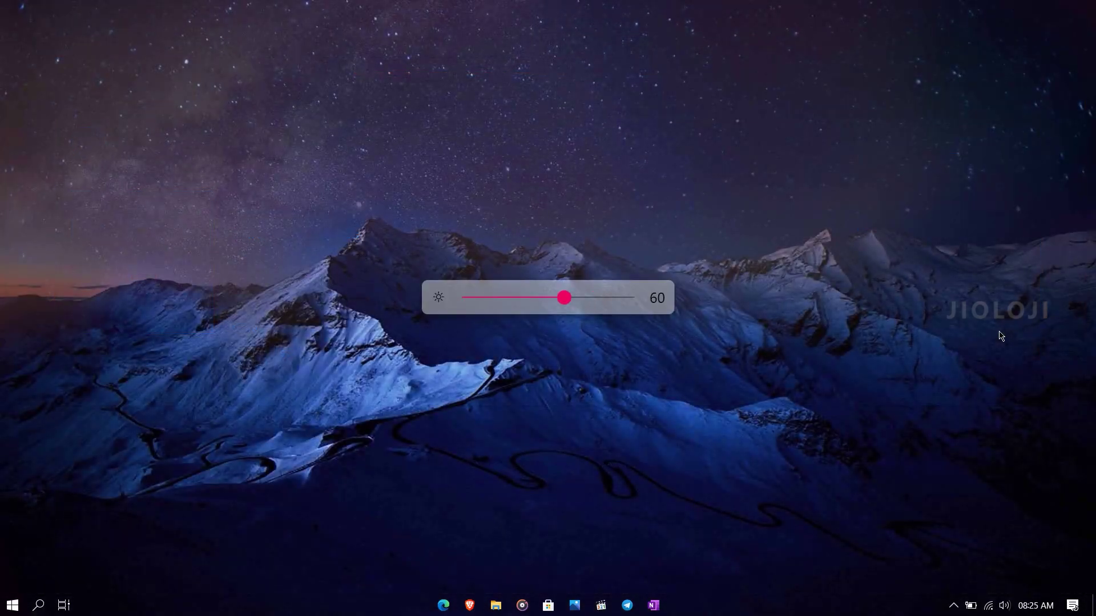
Step: Show the new flyouts for volume, Caps Lock, Scroll Lock, Num Lock and airplane mode
key("XF86AudioRaiseVolume")
key("XF86AudioRaiseVolume")
key("Caps_Lock")
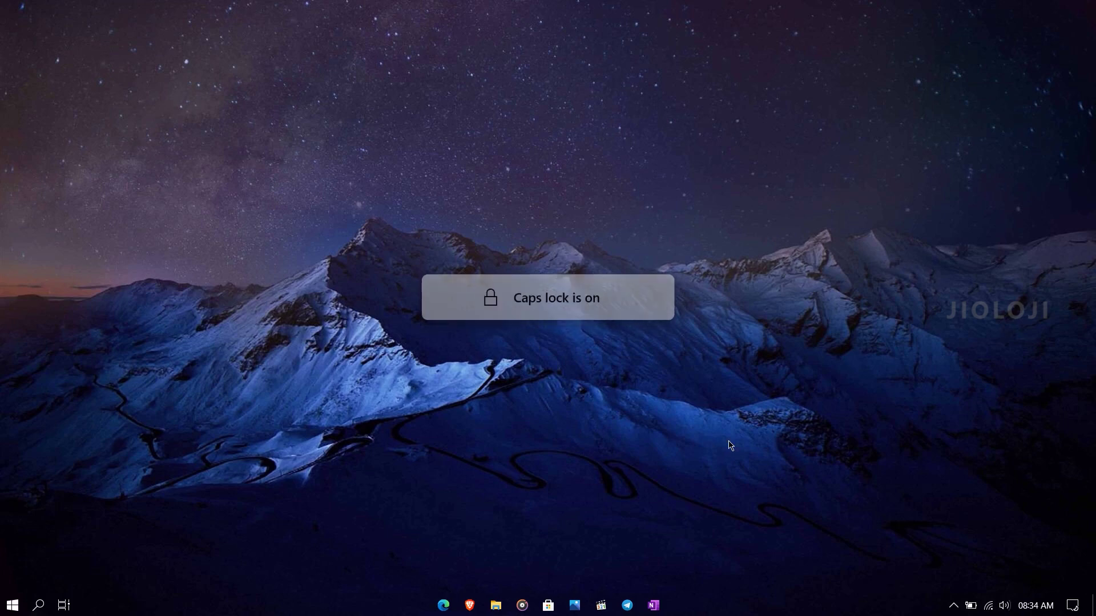
key("Scroll_Lock")
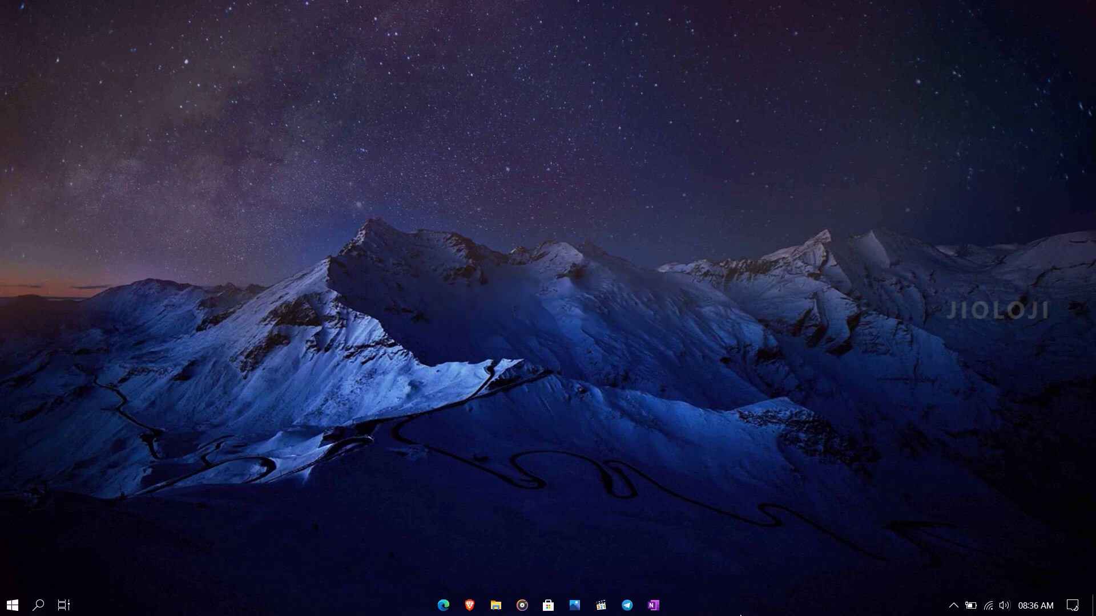
key("Num_Lock")
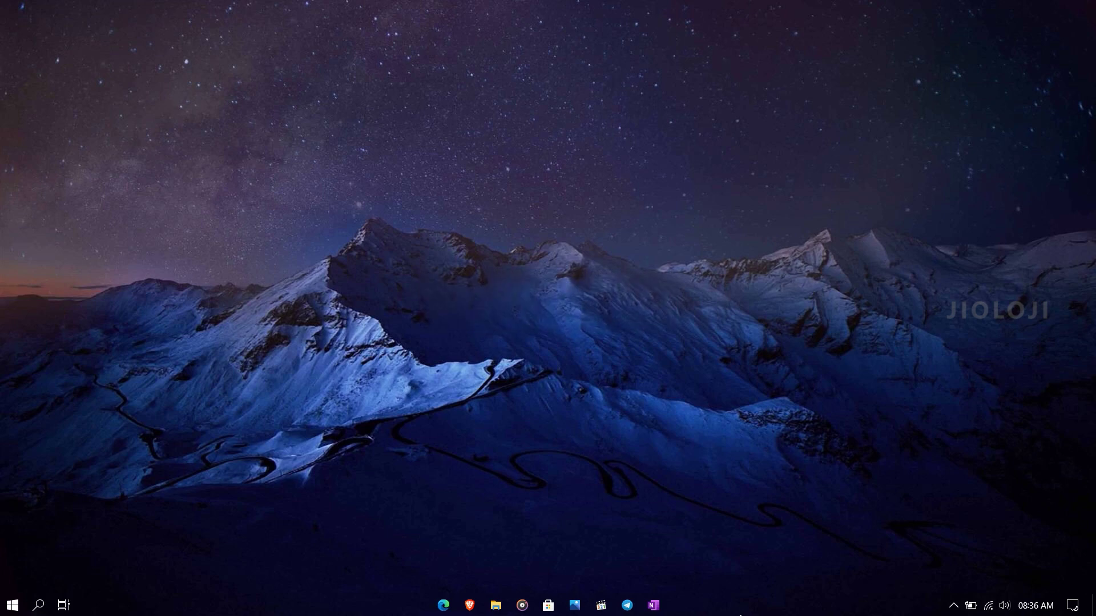
key("XF86RFKill")
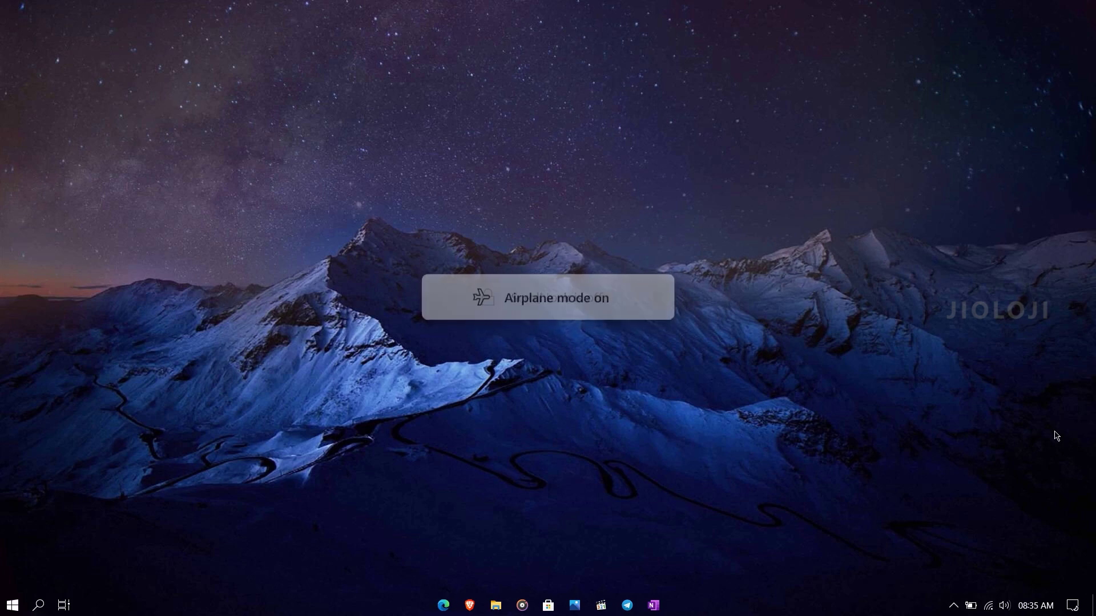
key("XF86AudioLowerVolume")
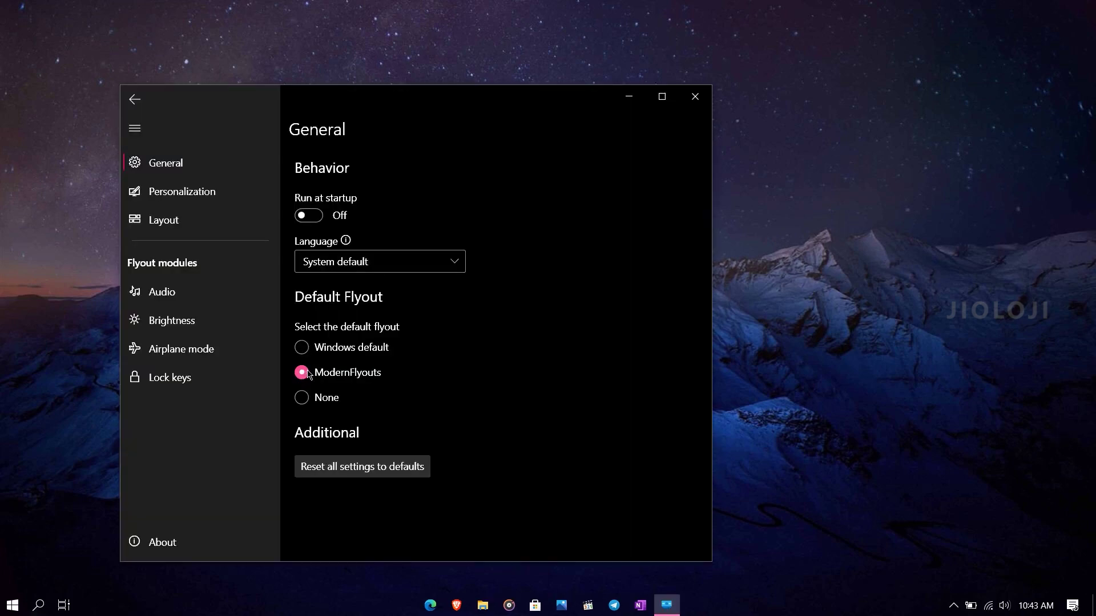
Step: Try Windows default and None as the default flyout, checking the volume flyout
key("XF86AudioRaiseVolume")
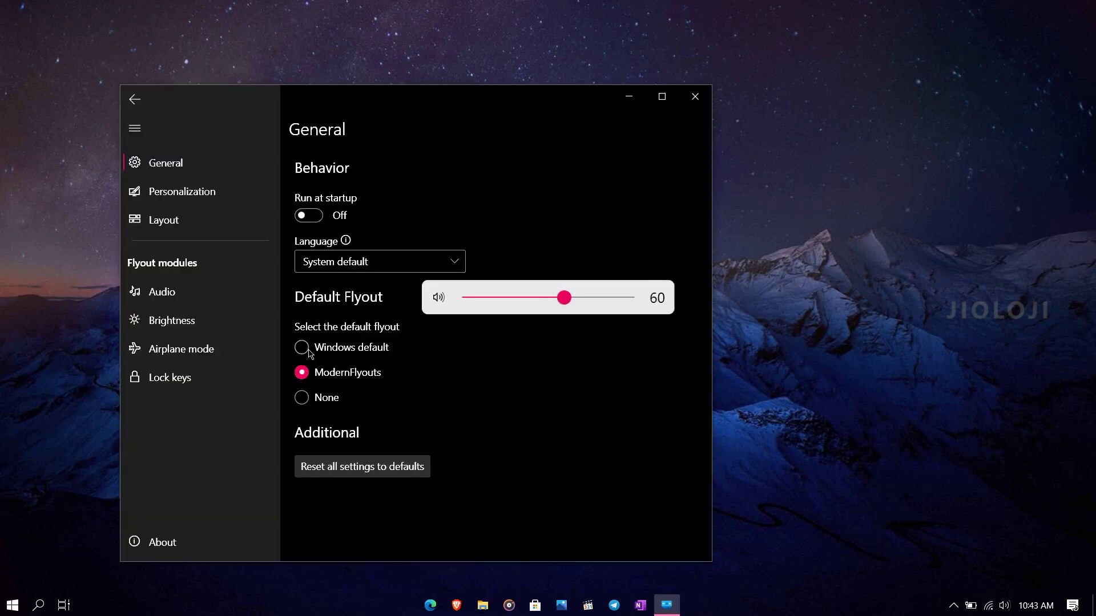
left_click(309, 352)
key("XF86AudioRaiseVolume")
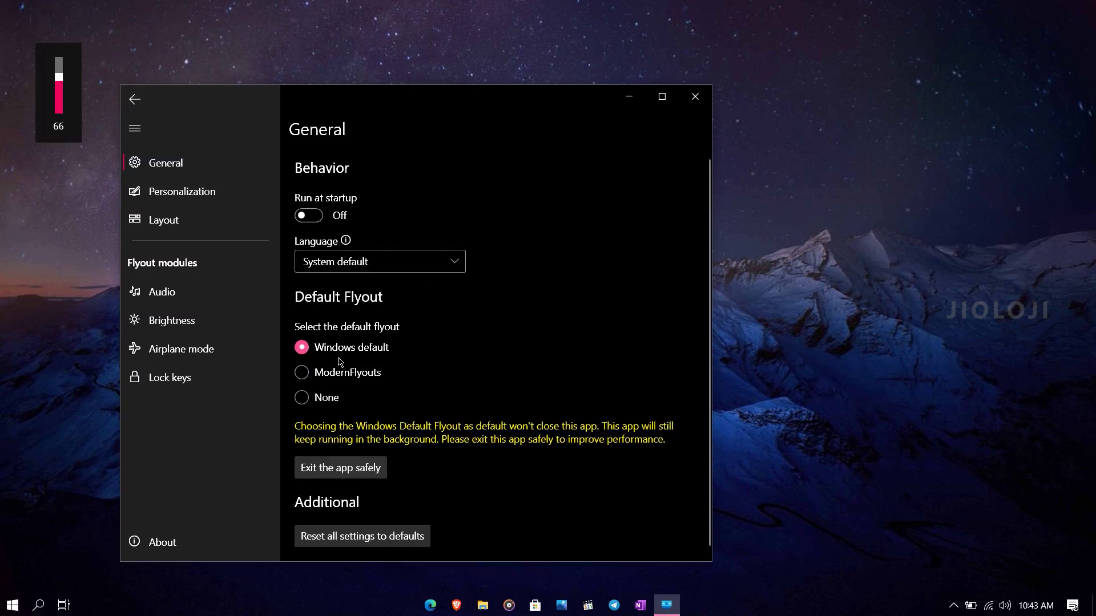
left_click(314, 400)
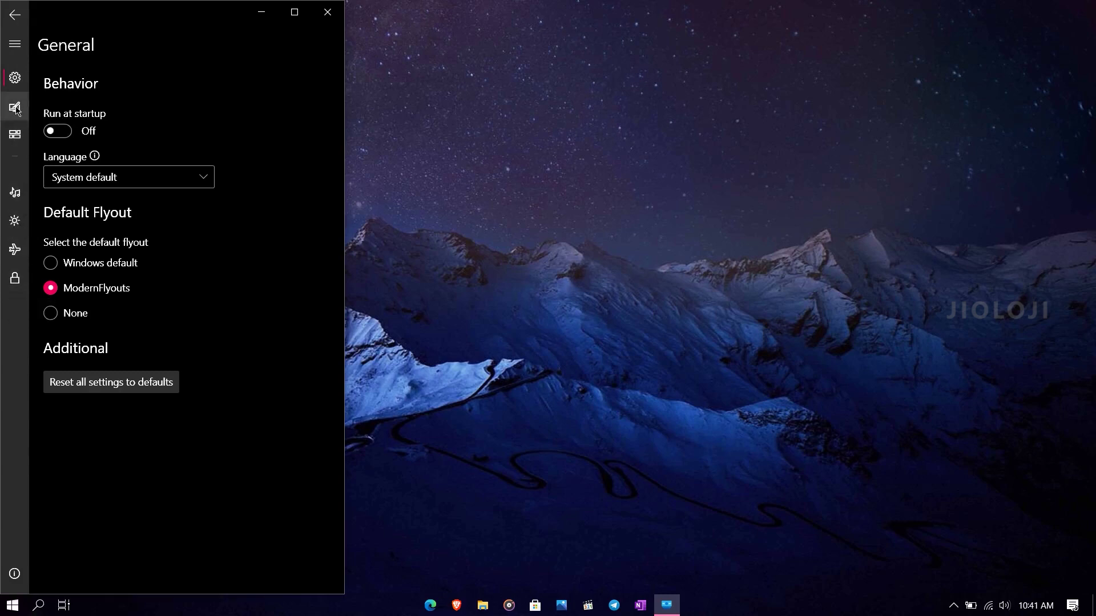
Step: Set a Light flyout theme, Dark app theme, and flyout background opacity near 96%
left_click(15, 108)
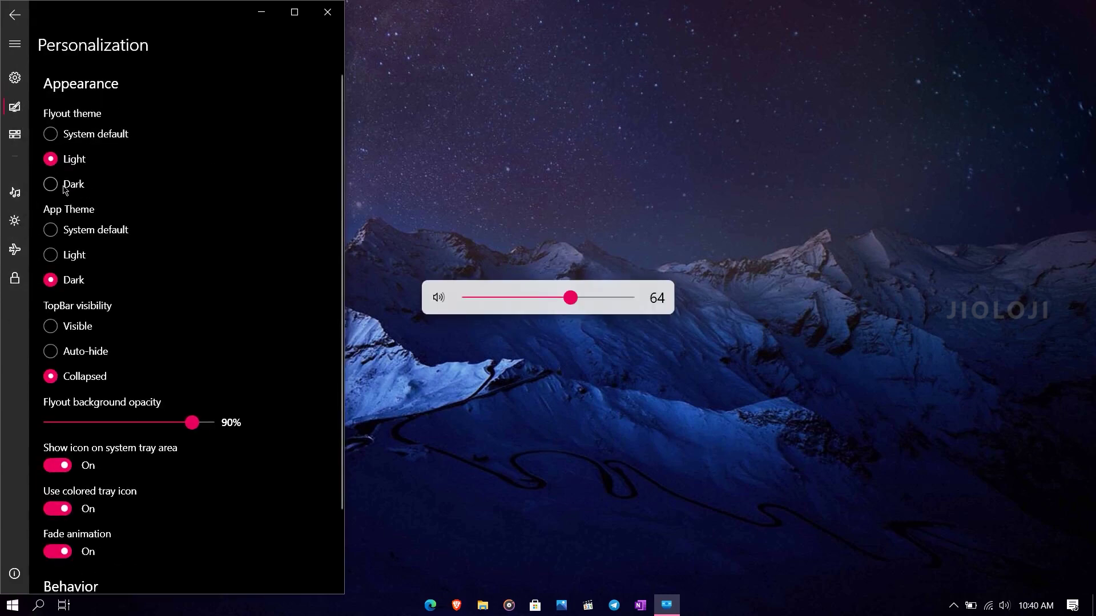
left_click(51, 184)
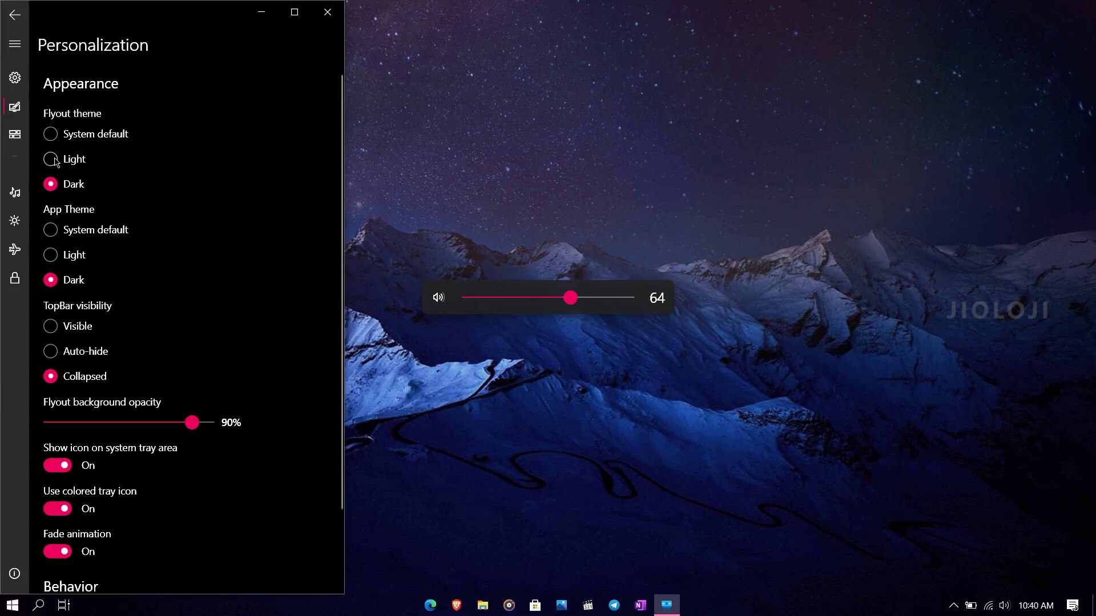
left_click(51, 159)
left_click(51, 256)
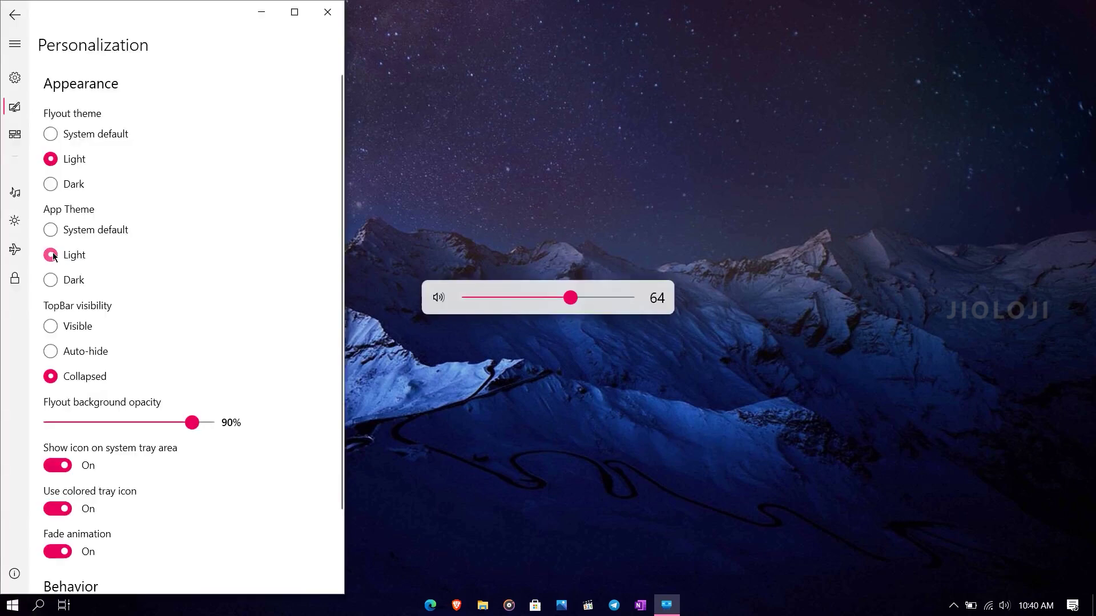
left_click(51, 281)
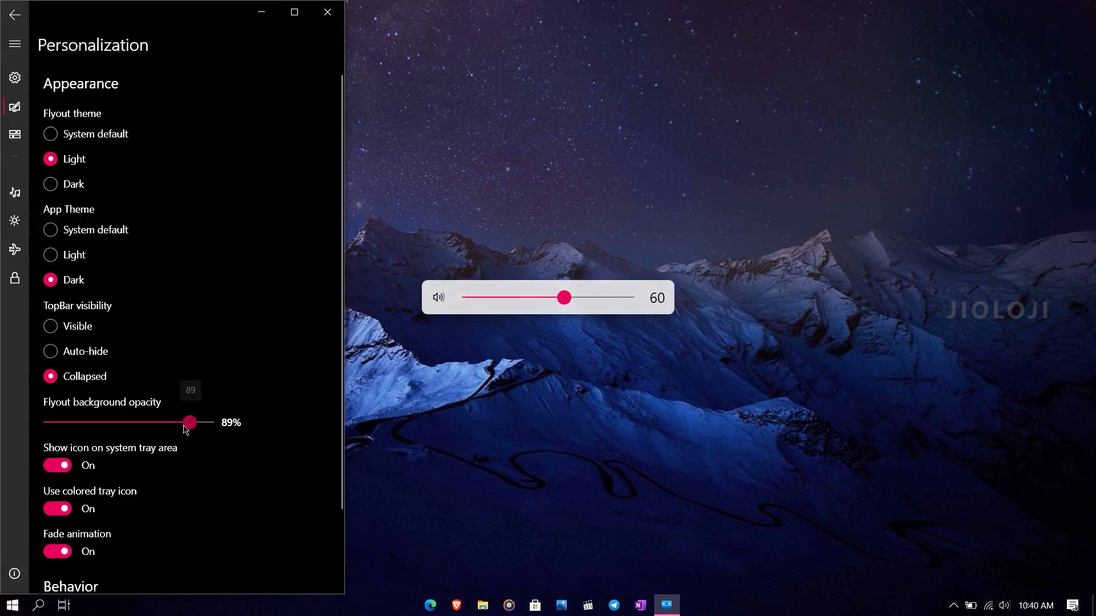
left_click_drag(185, 427, 209, 421)
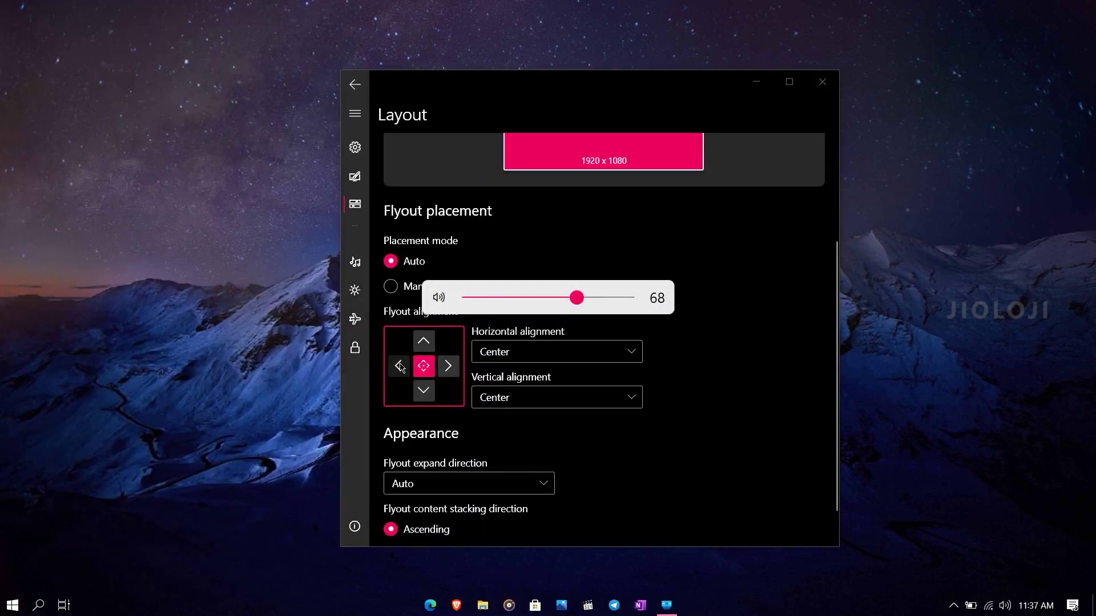
Step: Try left, top, right, bottom and centred flyout alignments with the layout arrows
left_click(399, 366)
left_click(423, 341)
left_click(448, 366)
left_click(425, 392)
left_click(398, 365)
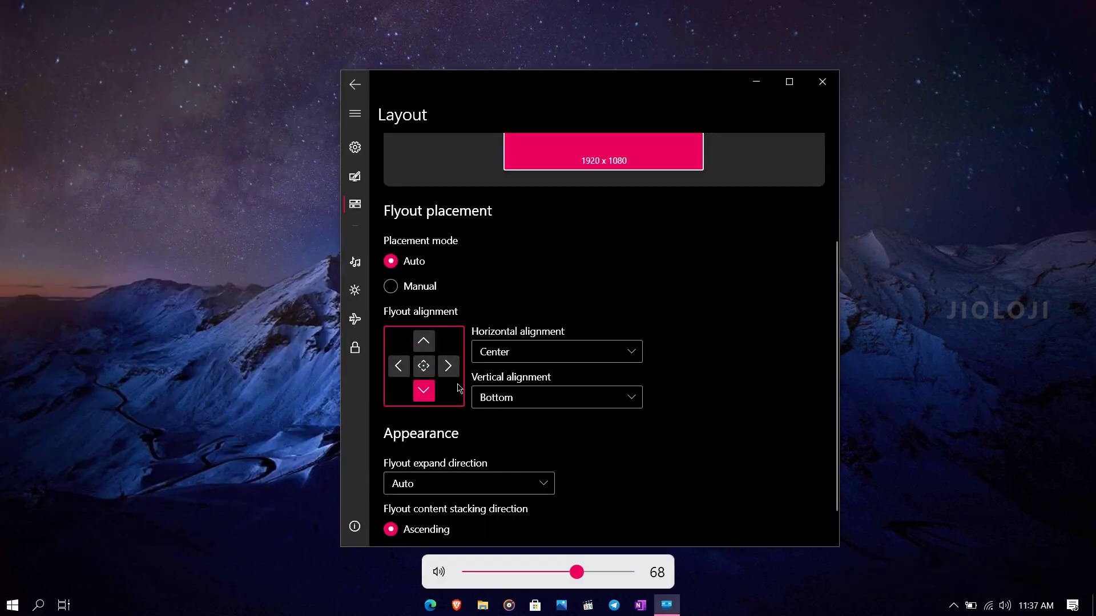
left_click(448, 366)
left_click(423, 341)
left_click(424, 341)
left_click(399, 366)
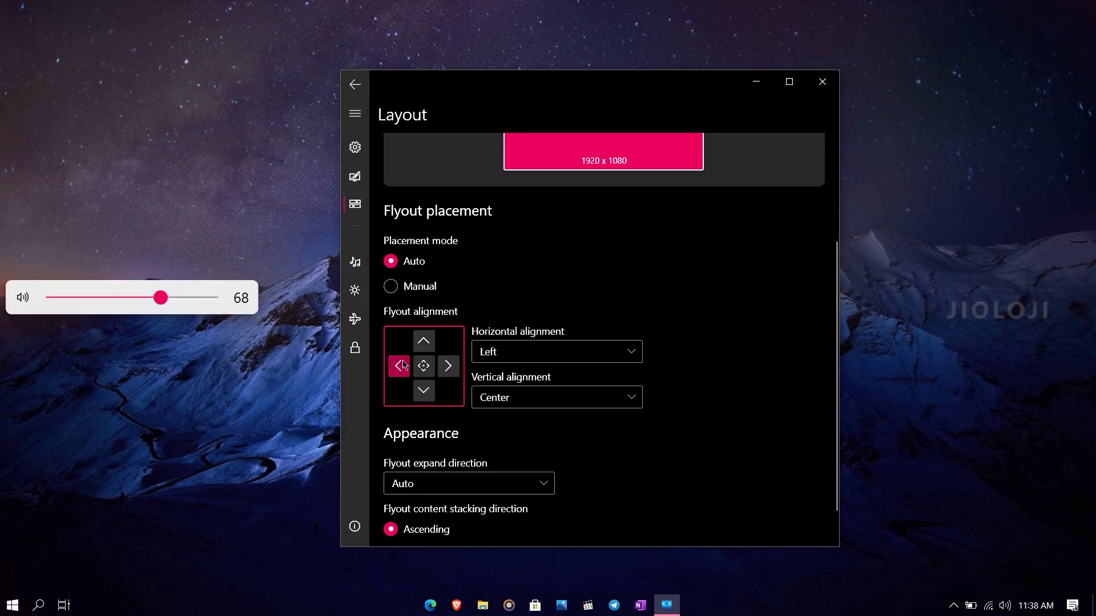
left_click(423, 340)
left_click(423, 391)
left_click(448, 367)
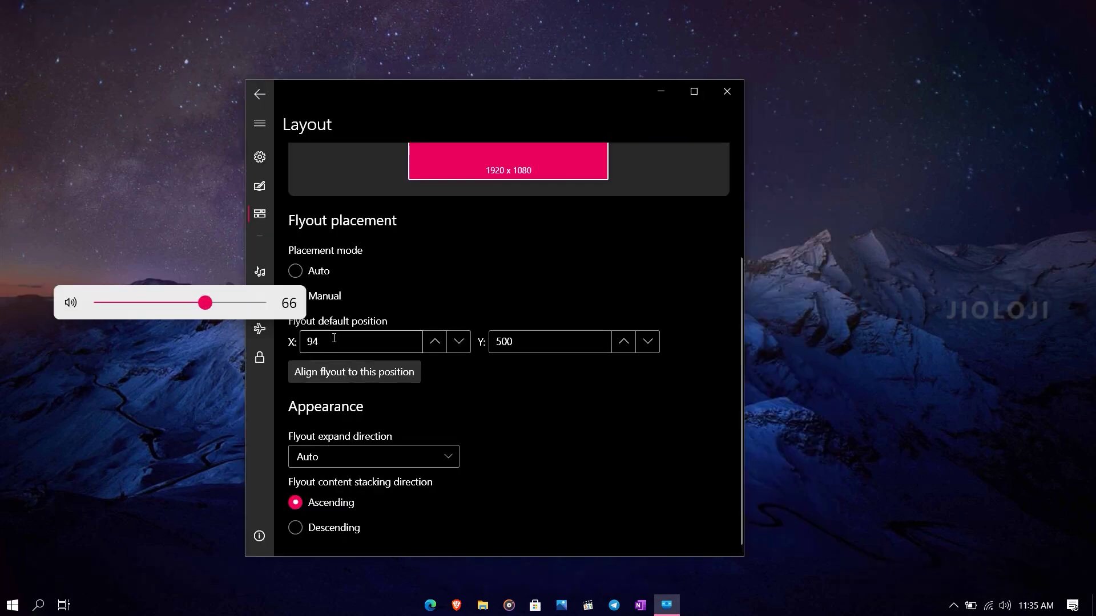
Step: Place the flyout at the entered X/Y position, then skip tracks in the media flyout
left_click(366, 373)
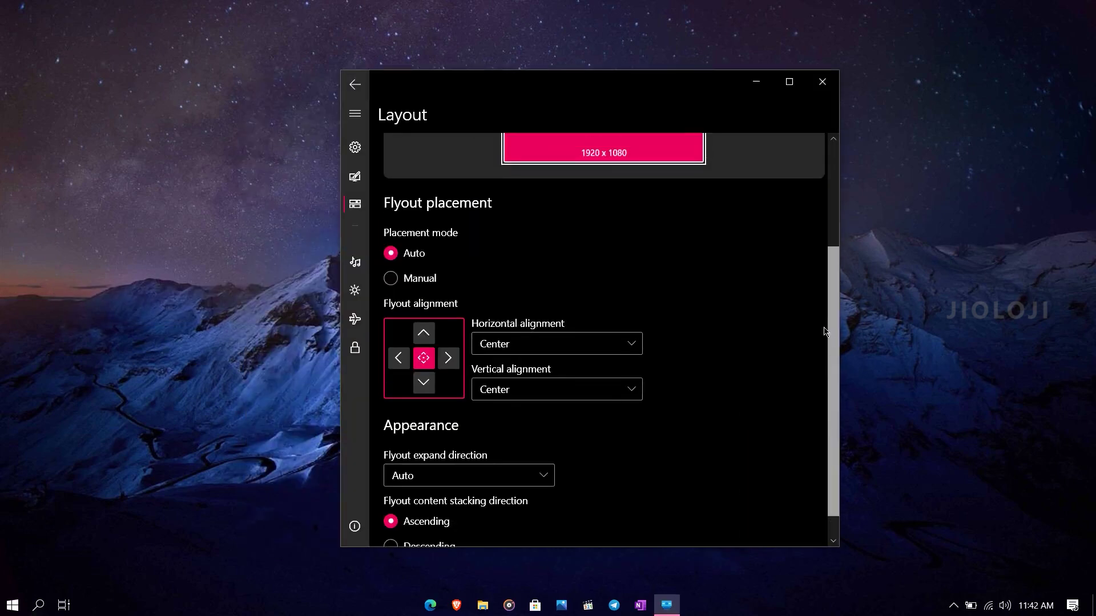
scroll(832, 229, "up", 3)
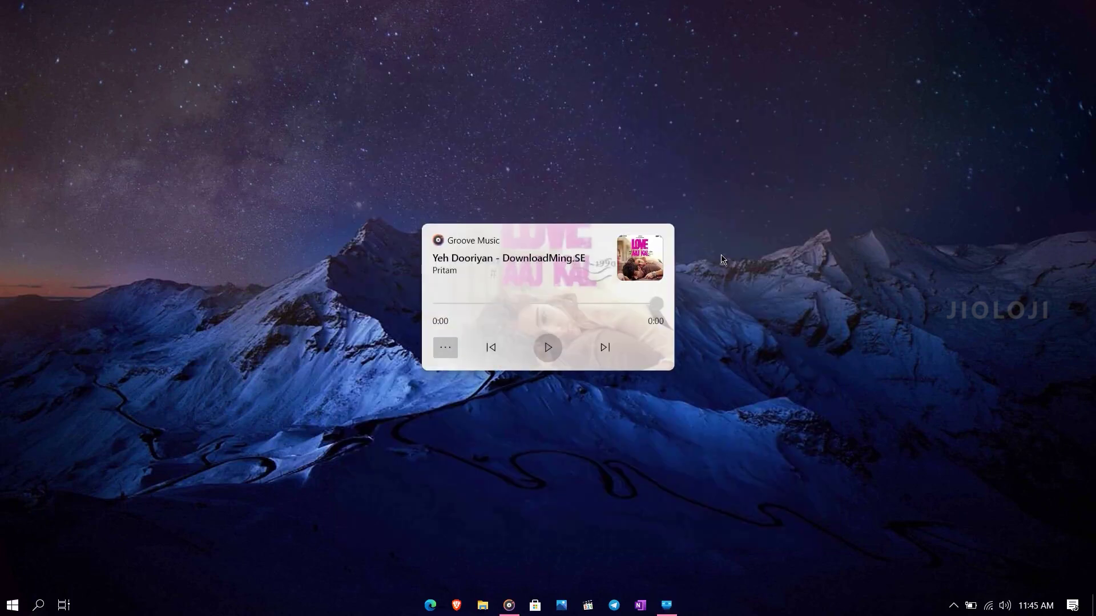
left_click(607, 348)
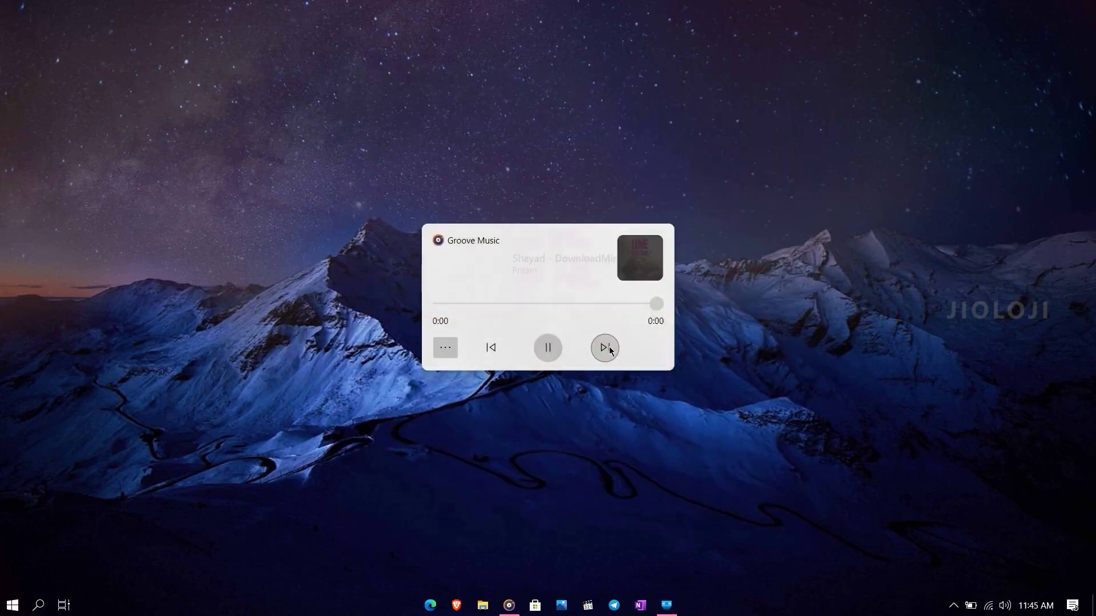
left_click(491, 350)
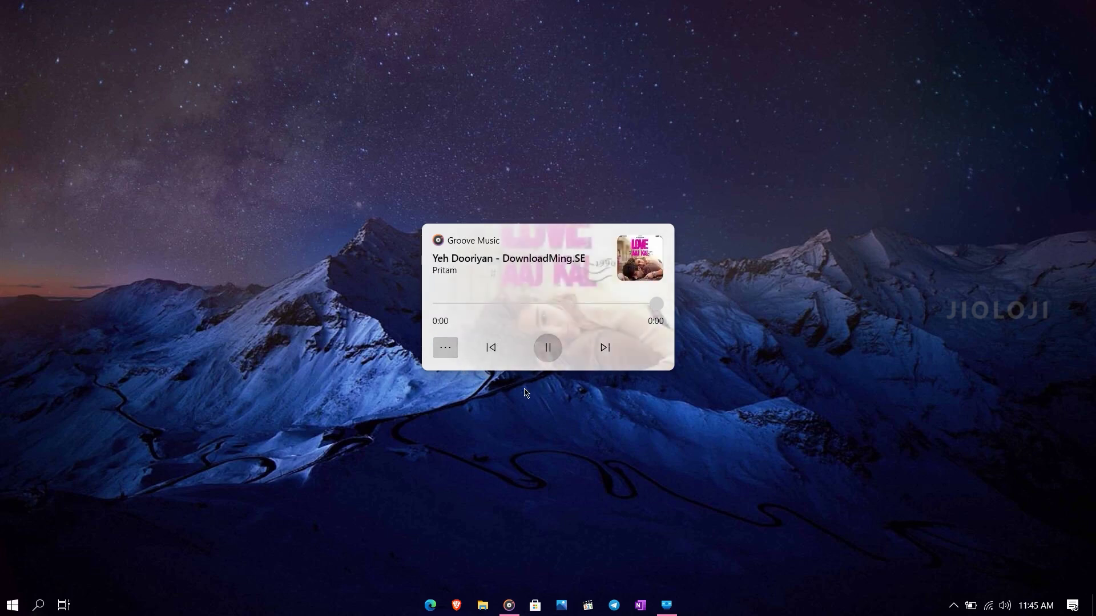
left_click(445, 348)
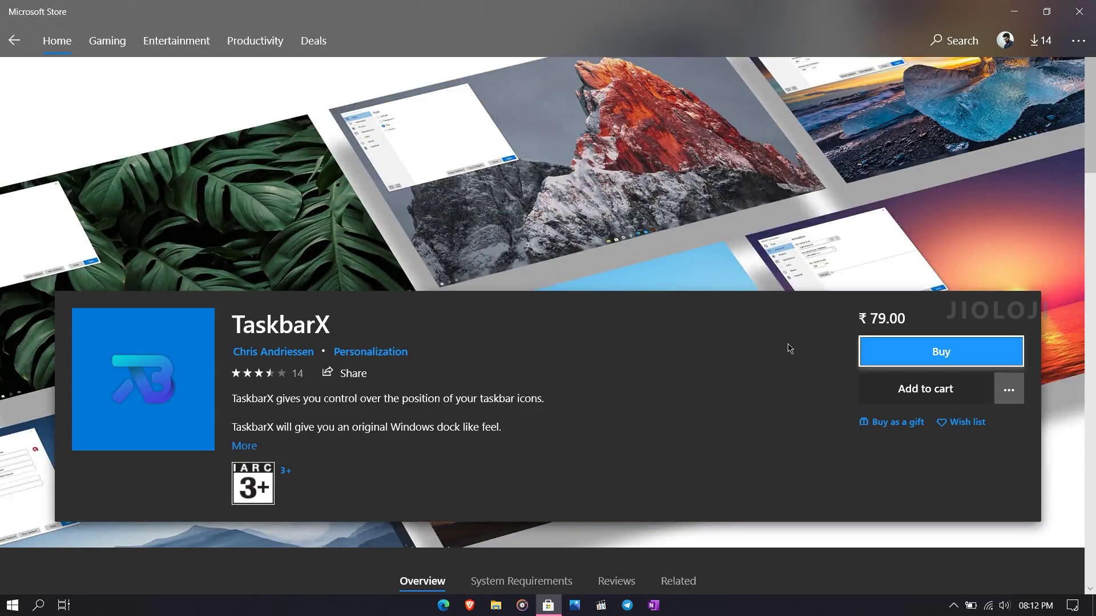
Step: Scroll through the TaskbarX Store listing's description and ₹79.00 price
scroll(790, 349, "down", 10)
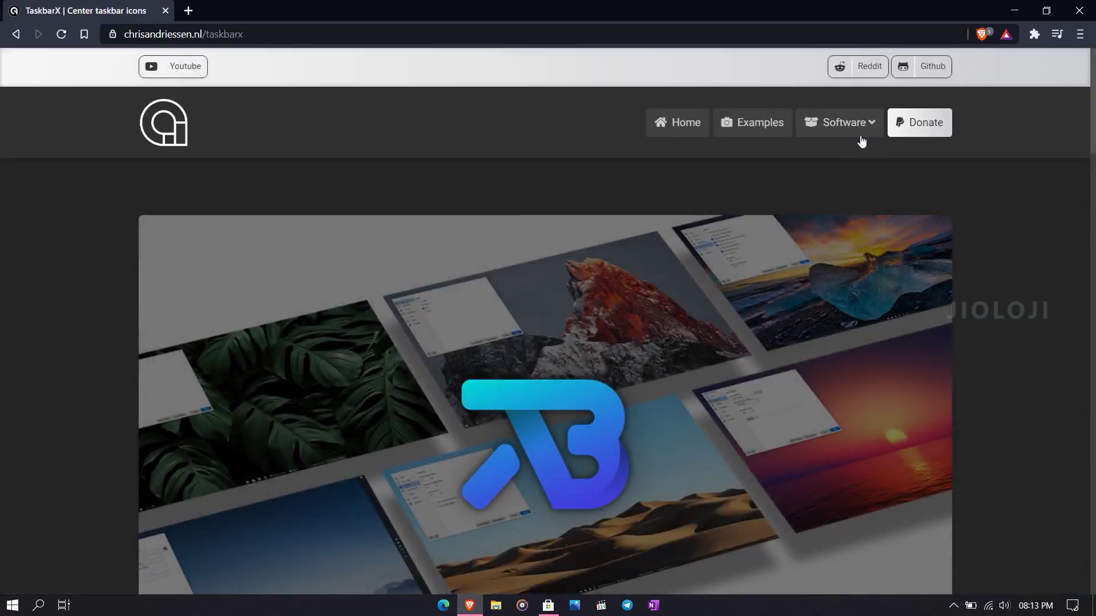
Step: Go from the site's TaskbarX page to the GitHub 1.6.9.0 release page
left_click(840, 123)
left_click(848, 163)
scroll(391, 394, "down", 10)
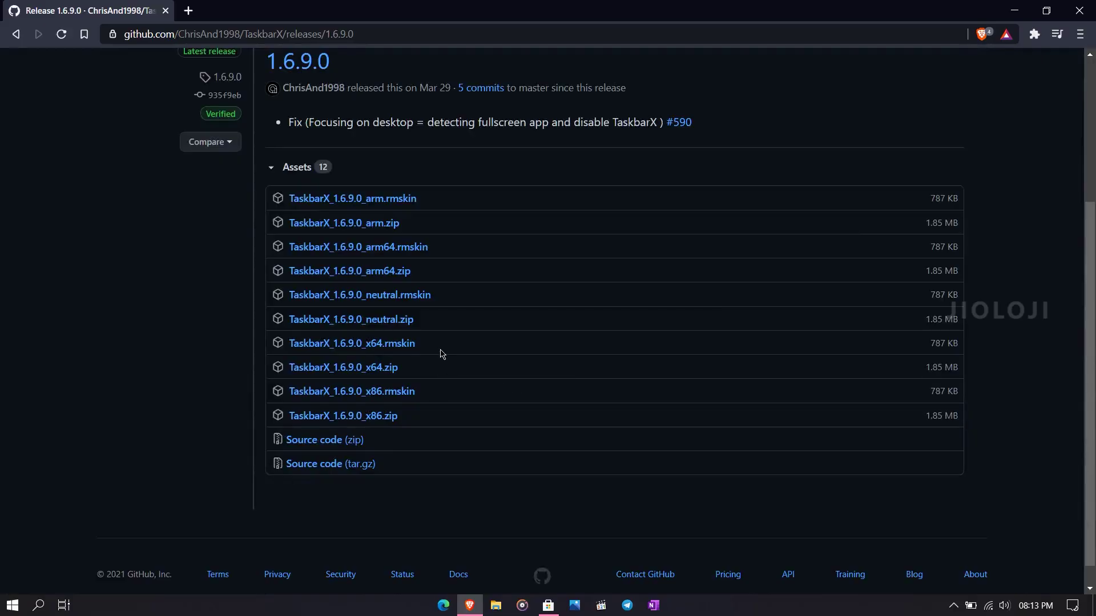
scroll(447, 343, "up", 1)
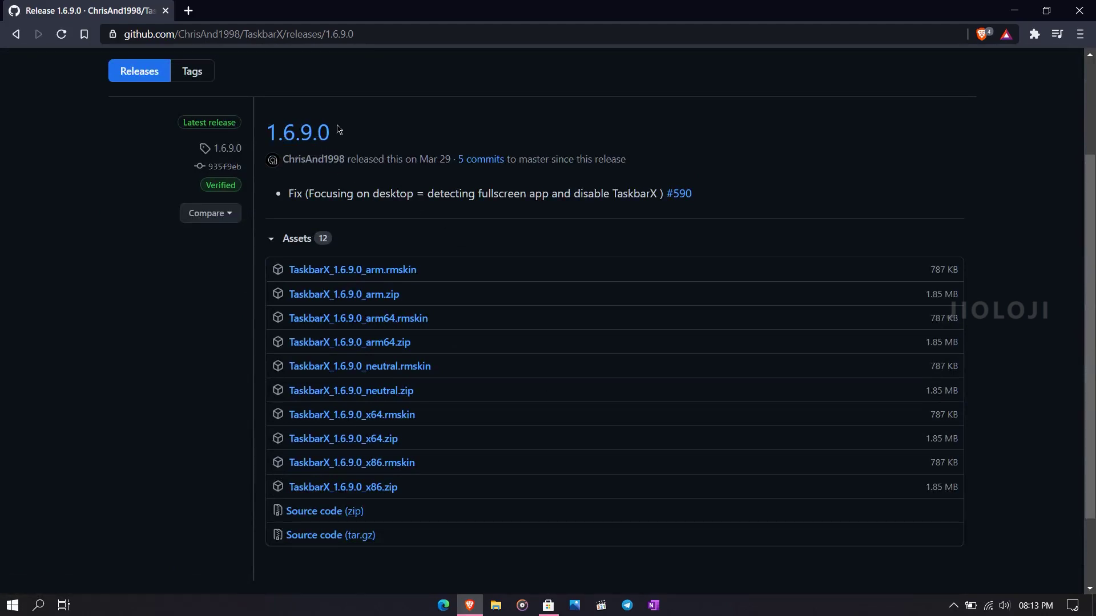
left_click(303, 133)
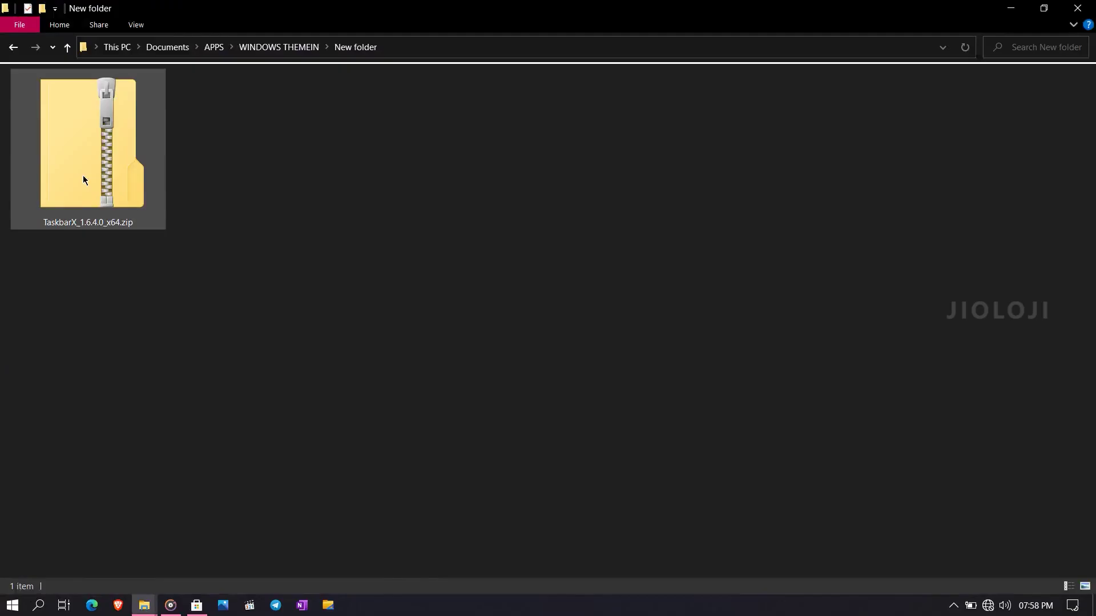
Step: Extract the TaskbarX zip, run TaskbarX to centre the taskbar icons, and launch TaskbarX Configurator
right_click(76, 159)
left_click(131, 208)
left_click(660, 448)
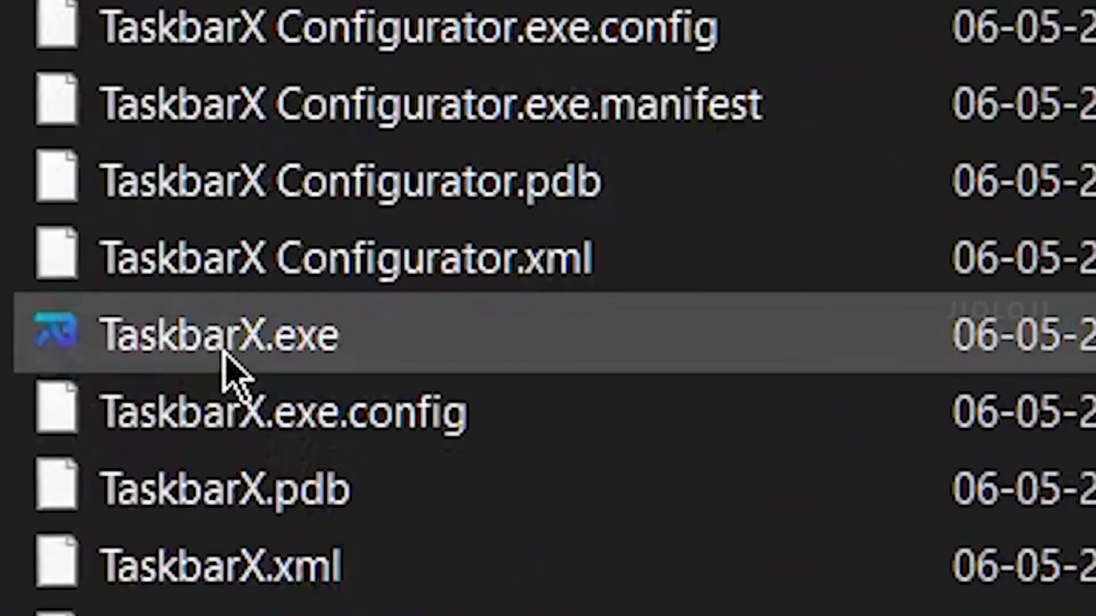
double_click(308, 350)
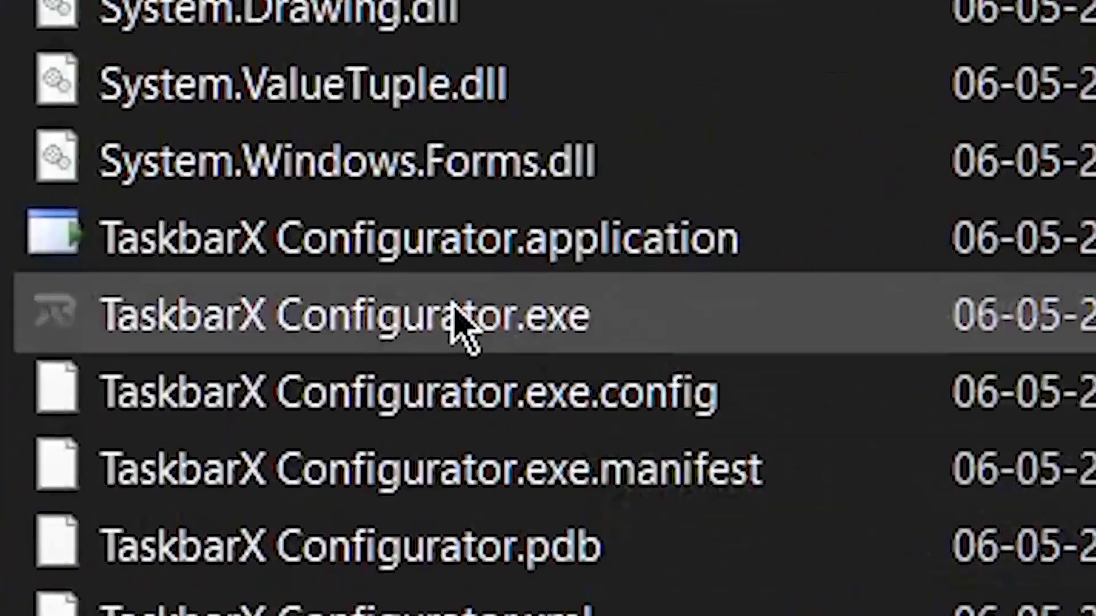
left_click(408, 293)
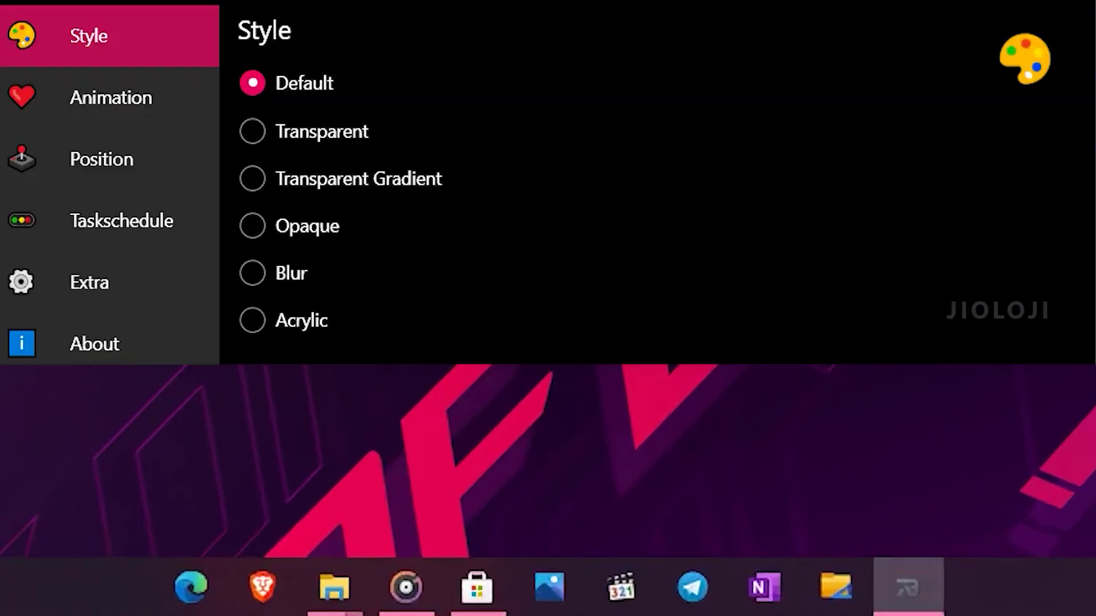
Step: Try Transparent and Opaque styles, then apply Blur with a blue tint at 33% alpha
left_click(252, 132)
left_click(252, 226)
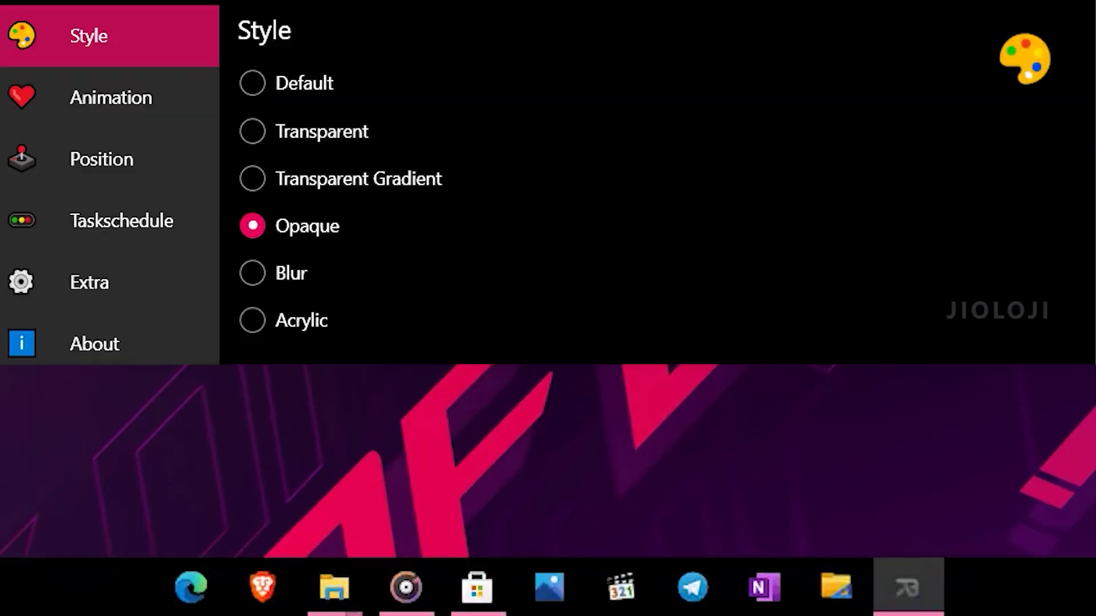
left_click(252, 273)
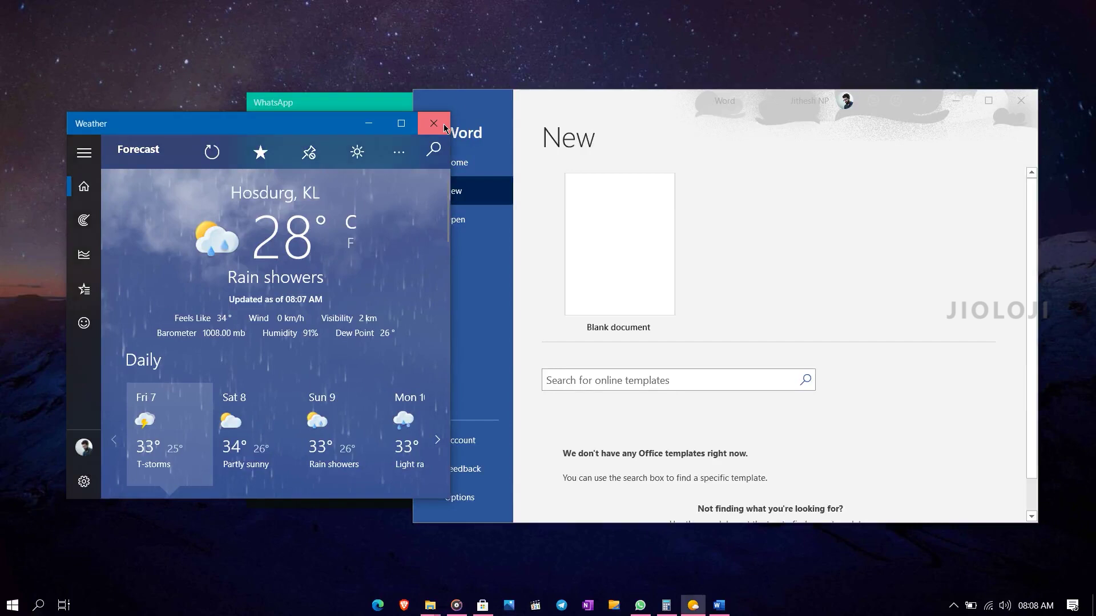
left_click(431, 114)
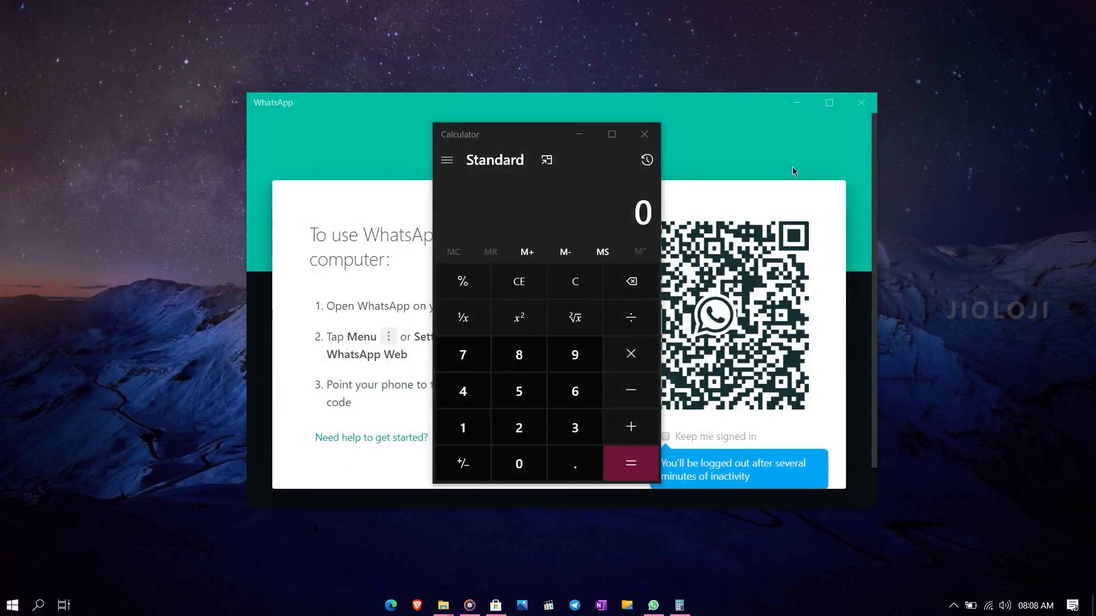
Step: Close Calculator and WhatsApp, always combine taskbar buttons, and hide the primary tray area
left_click(644, 134)
left_click(862, 102)
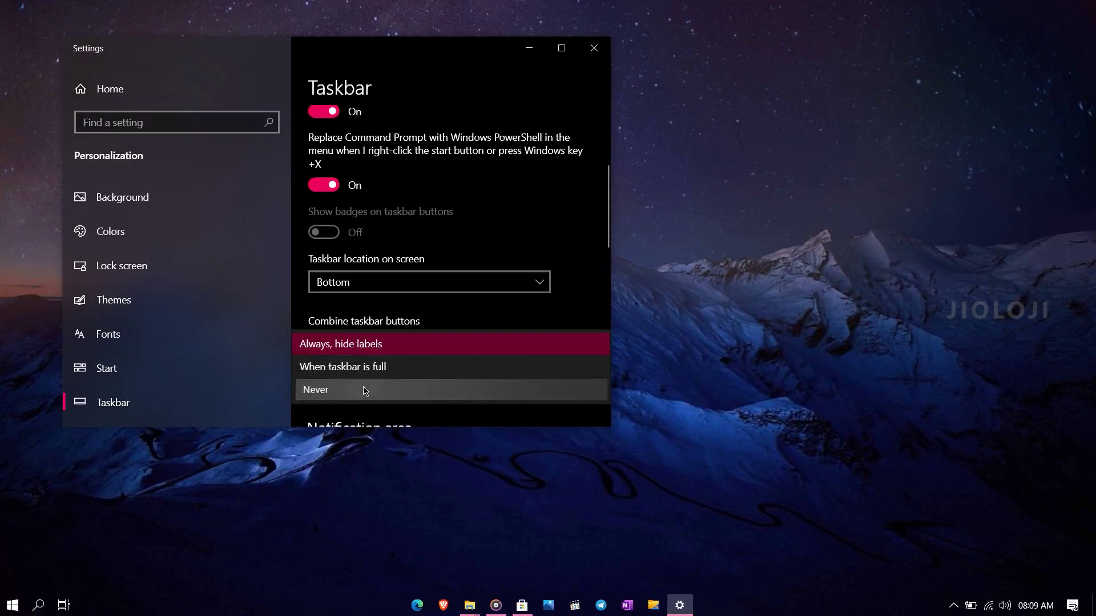
left_click(366, 389)
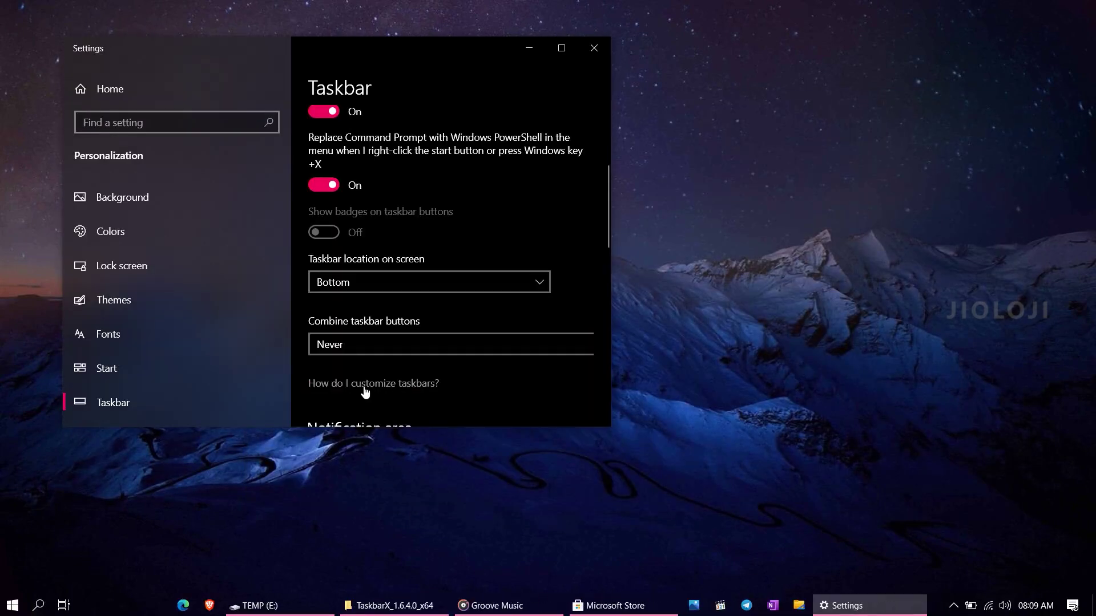
left_click(359, 345)
left_click(353, 305)
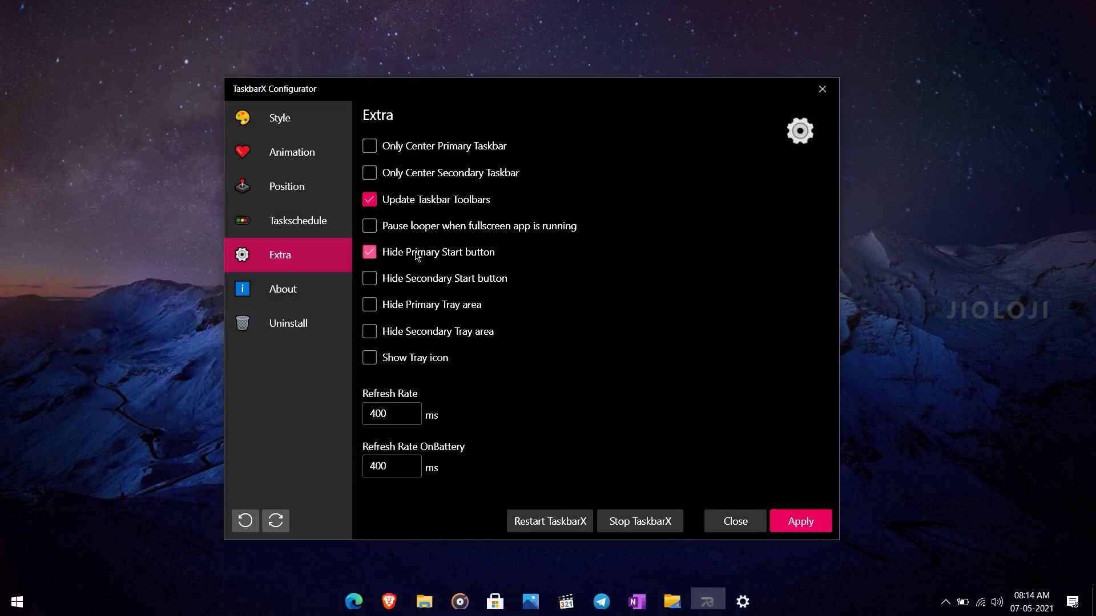
left_click(434, 307)
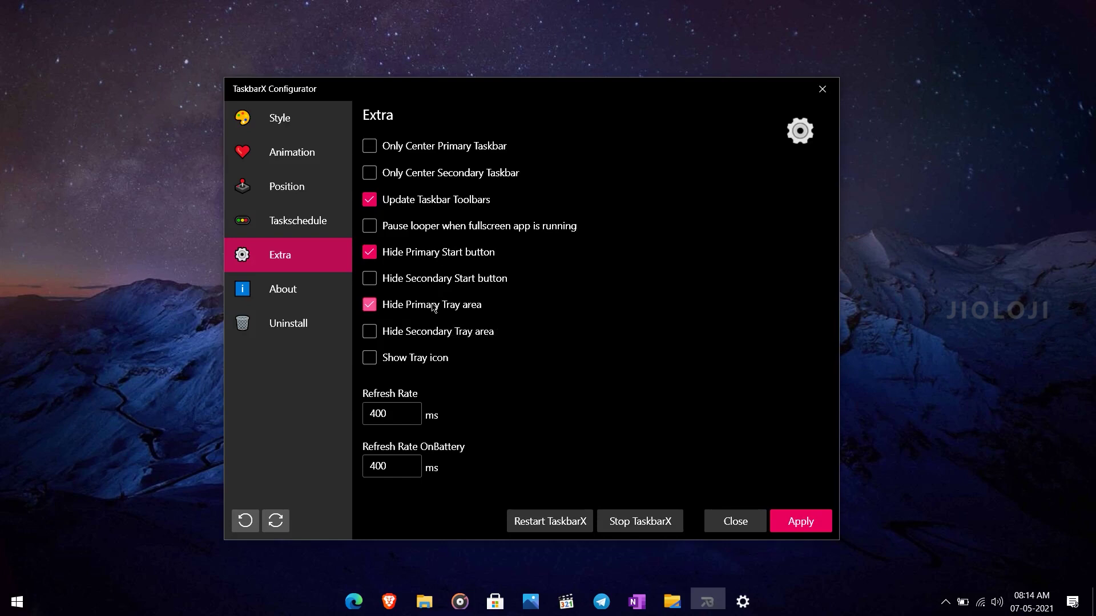
left_click(809, 524)
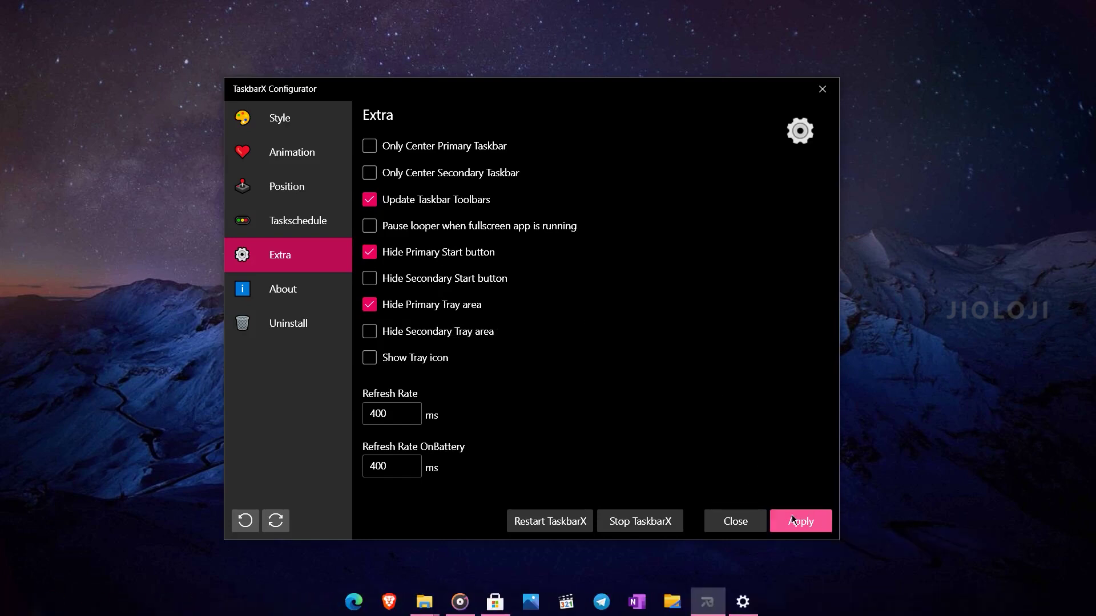
Step: Close TaskbarX, set the Big Sur image as background from Photos, and minimize Photos
left_click(735, 521)
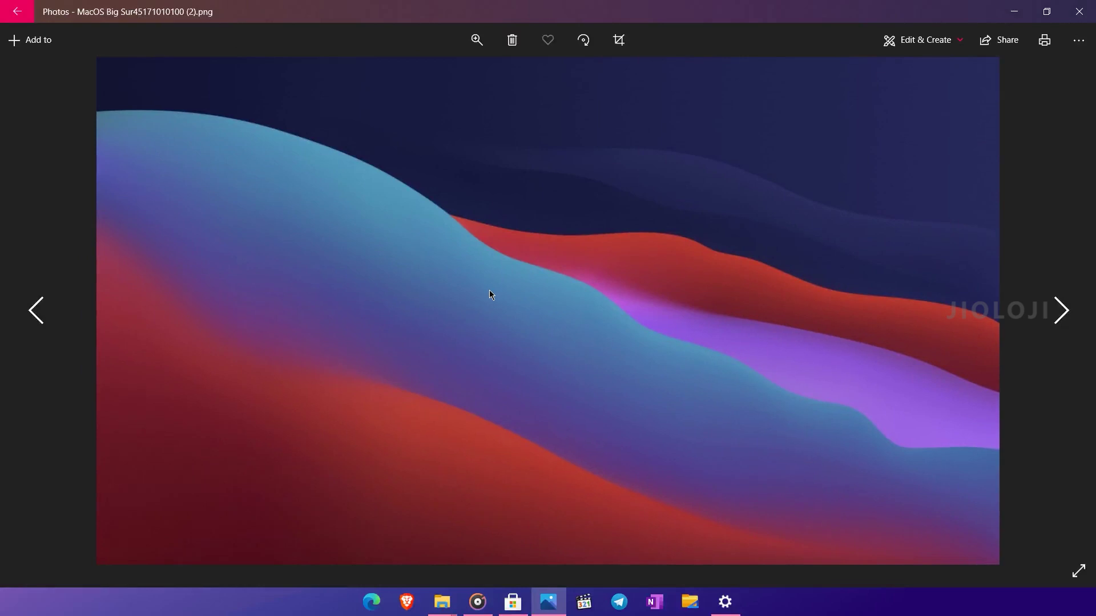
right_click(488, 290)
mouse_move(558, 336)
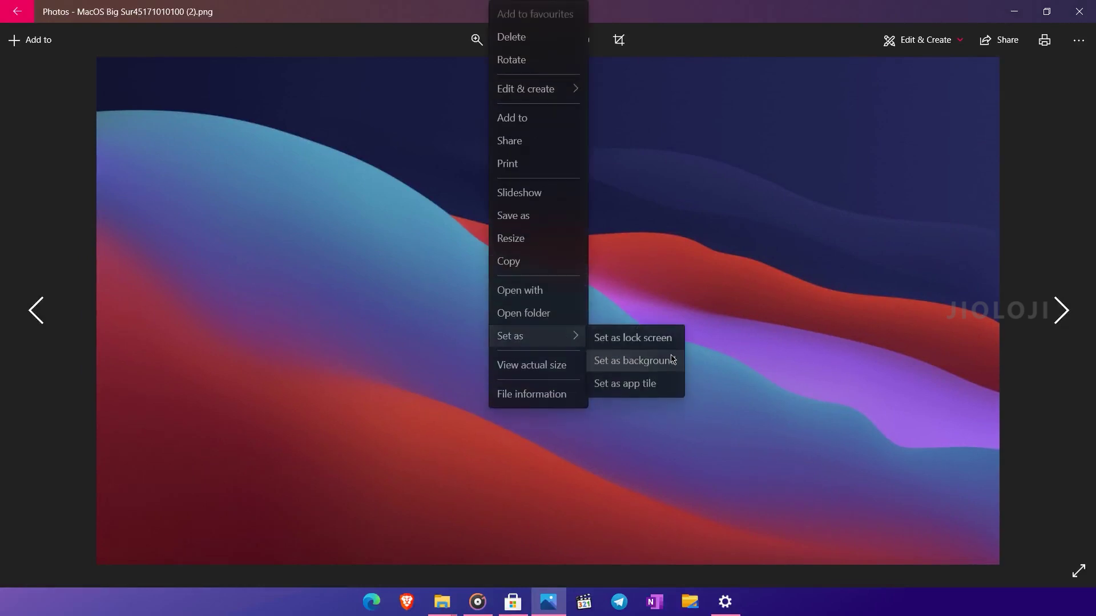
left_click(668, 371)
left_click(1019, 13)
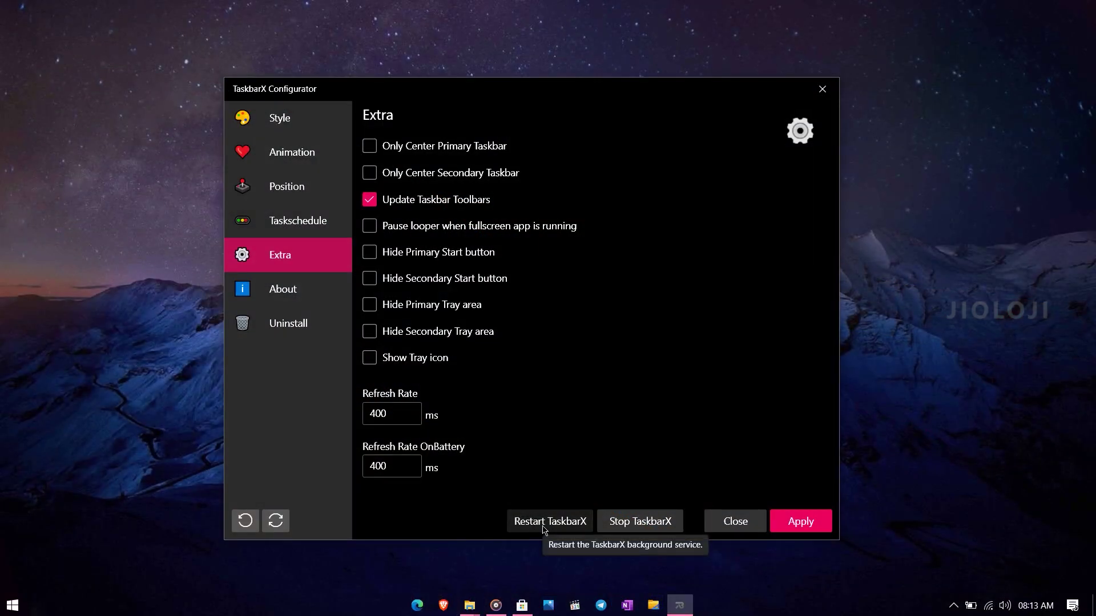
Step: Restart TaskbarX, then stop it so the taskbar icons sit left beside Start
left_click(544, 528)
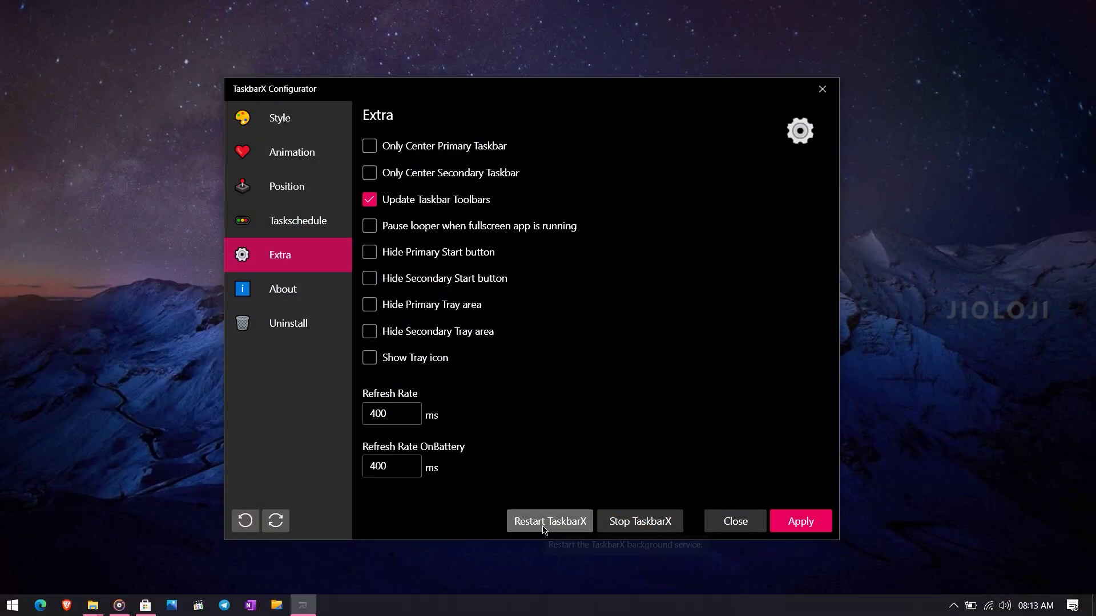
left_click(648, 525)
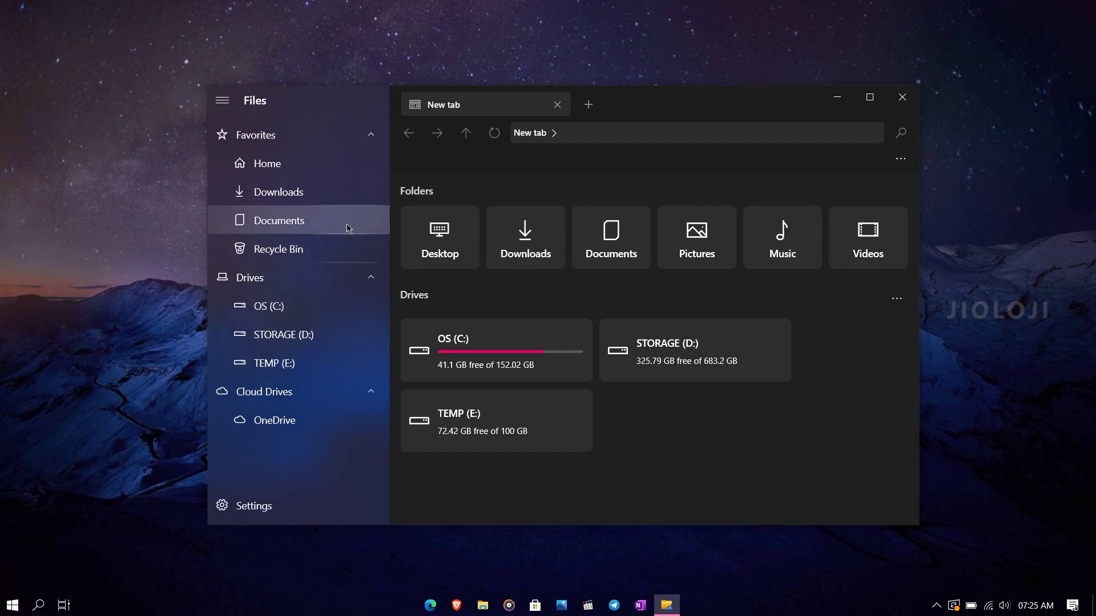
left_click(222, 102)
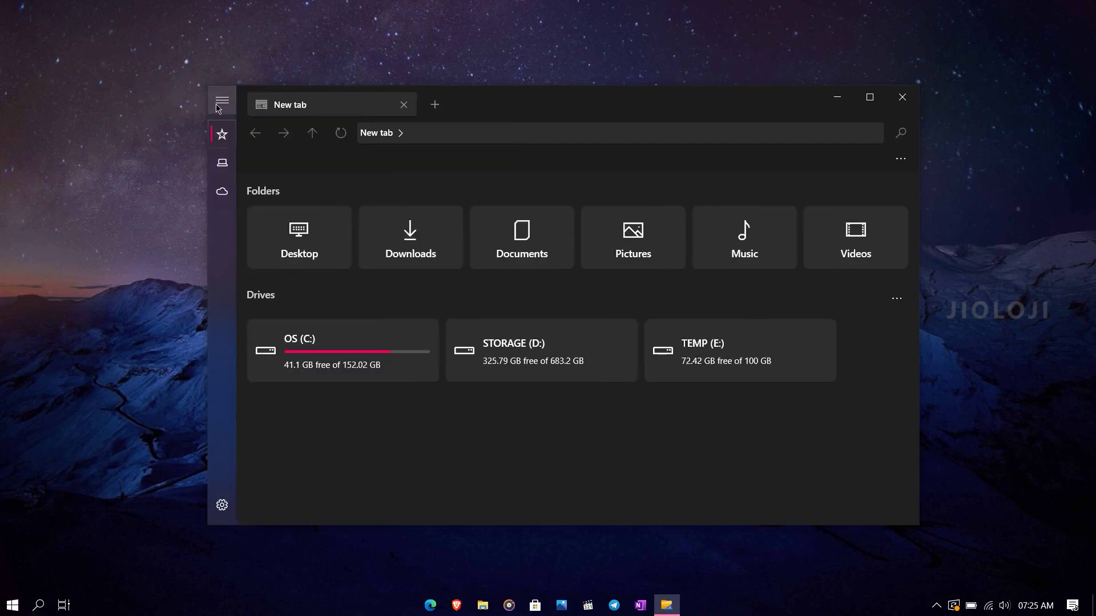
left_click(222, 102)
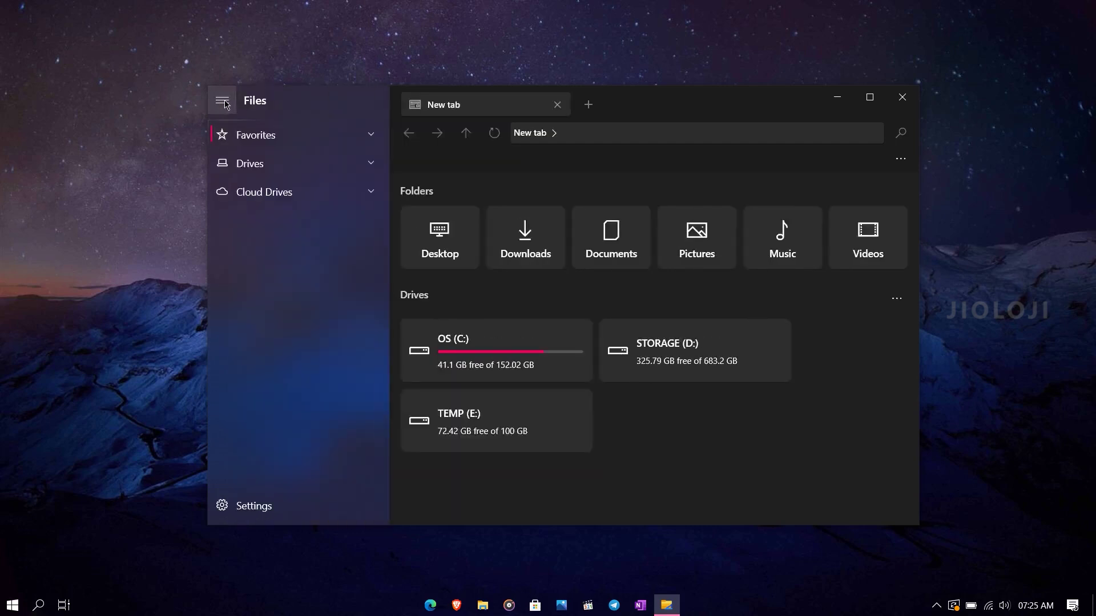
left_click(589, 105)
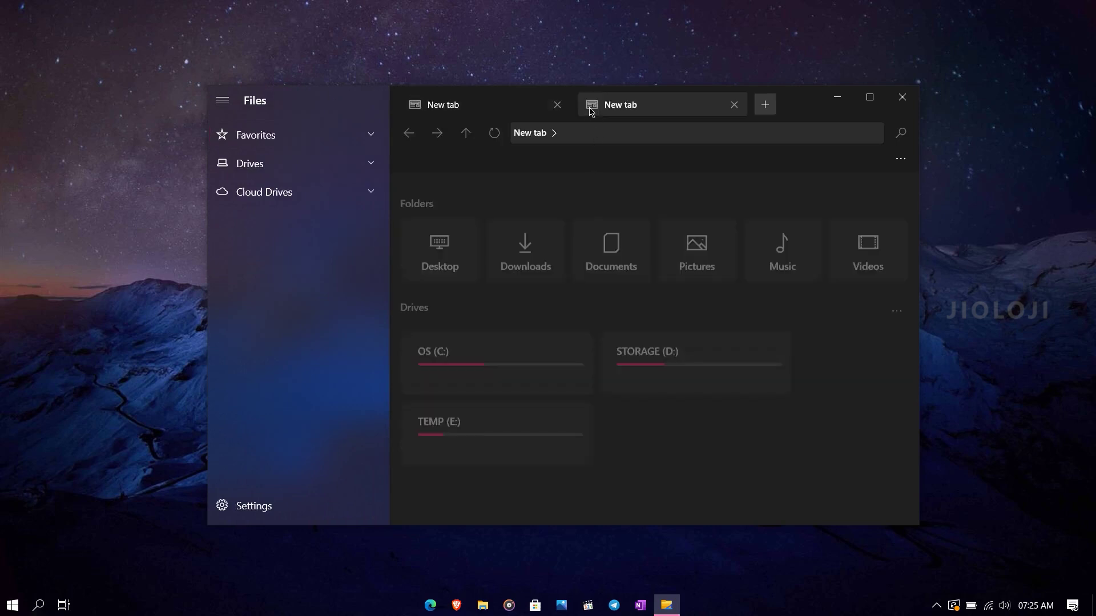
left_click(734, 105)
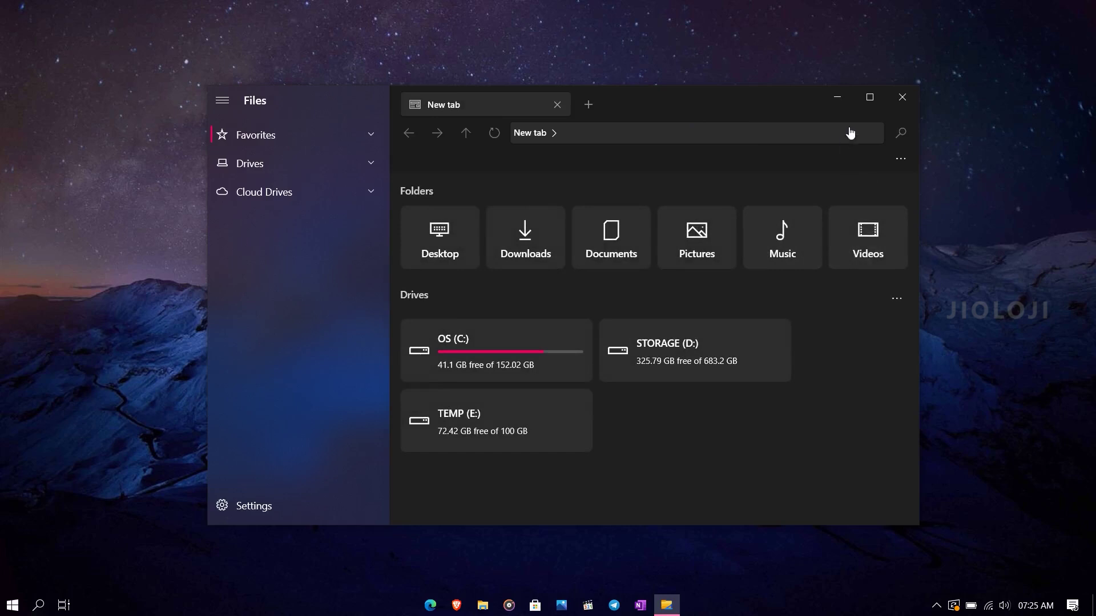
left_click(869, 99)
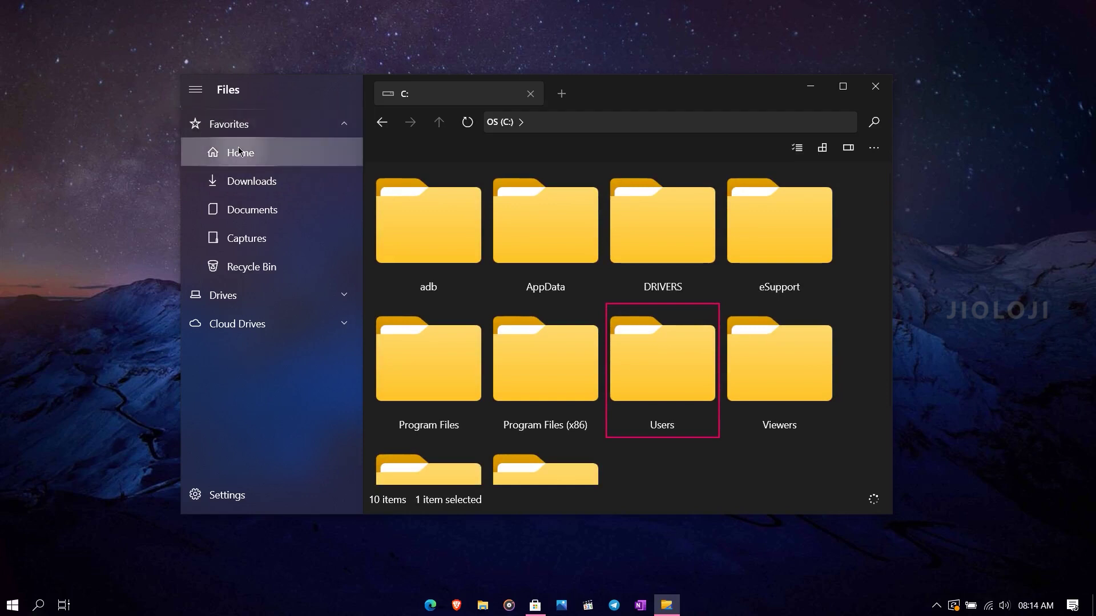
Step: From the Home page, open Videos and pin the Captures folder to the sidebar Favorites
left_click(233, 153)
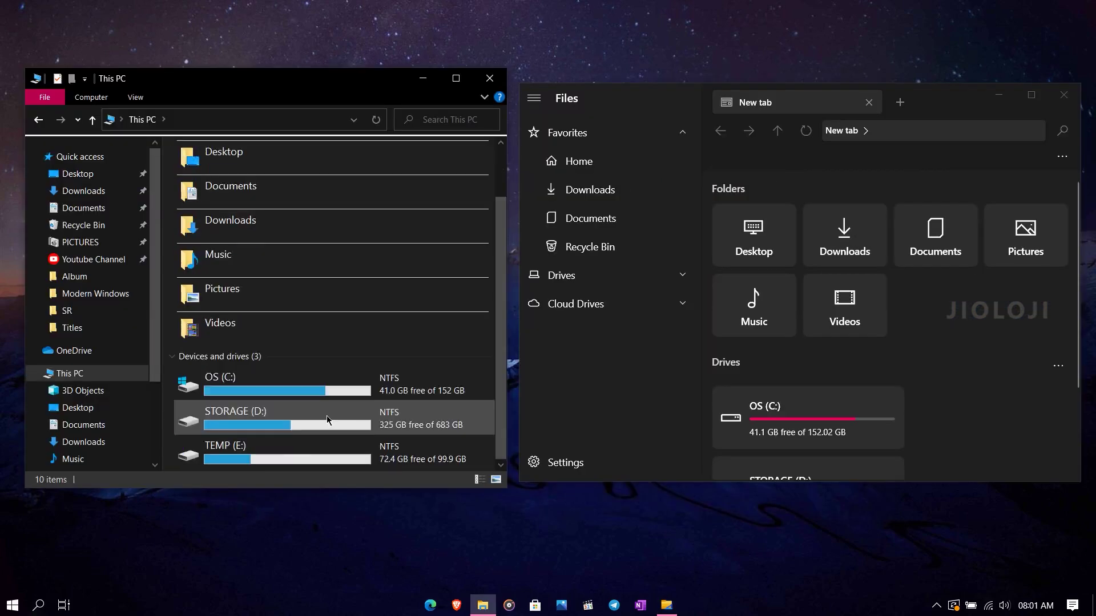
scroll(361, 321, "up", 2)
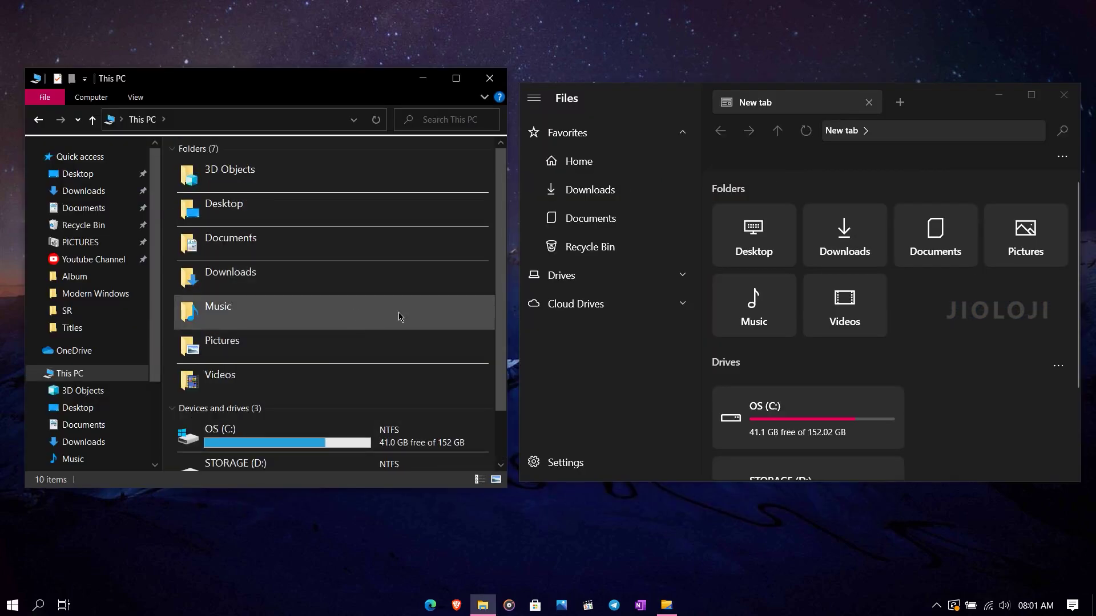
scroll(967, 306, "down", 2)
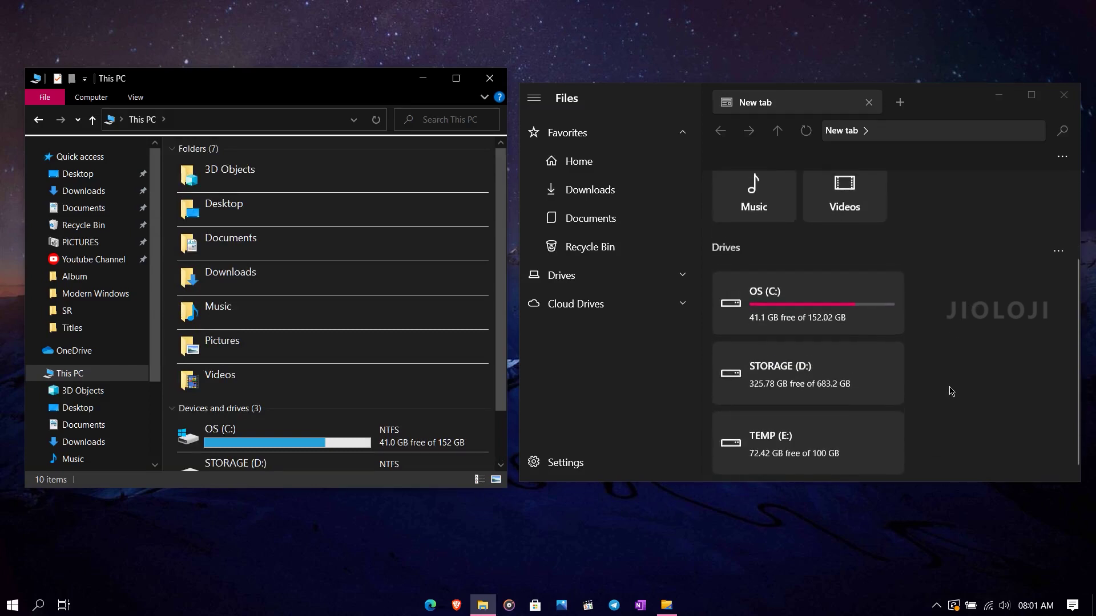
scroll(959, 373, "up", 2)
scroll(882, 324, "down", 2)
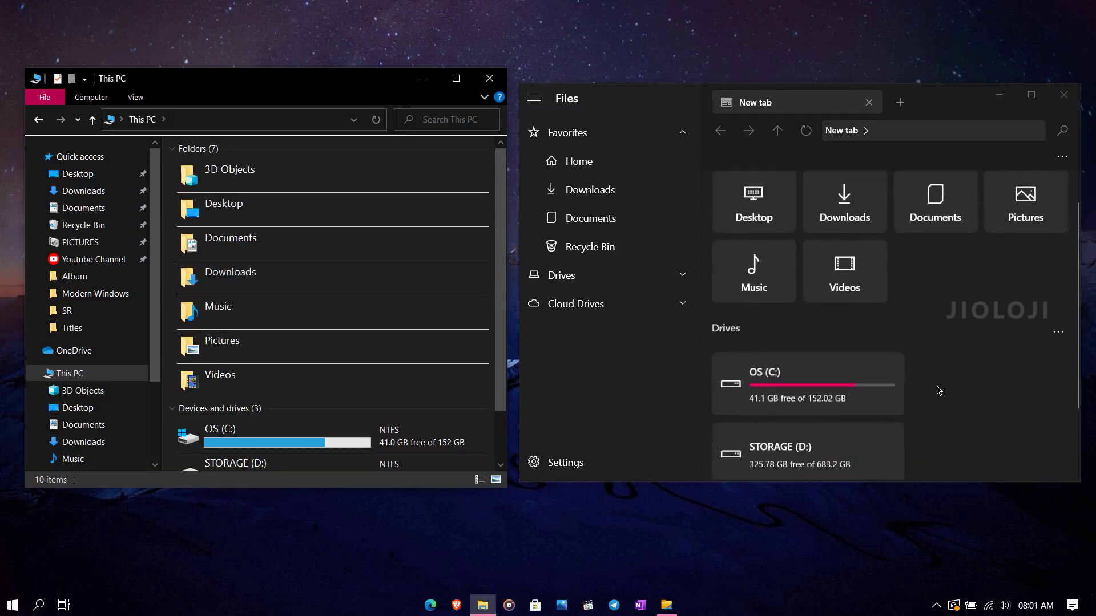
scroll(924, 389, "up", 2)
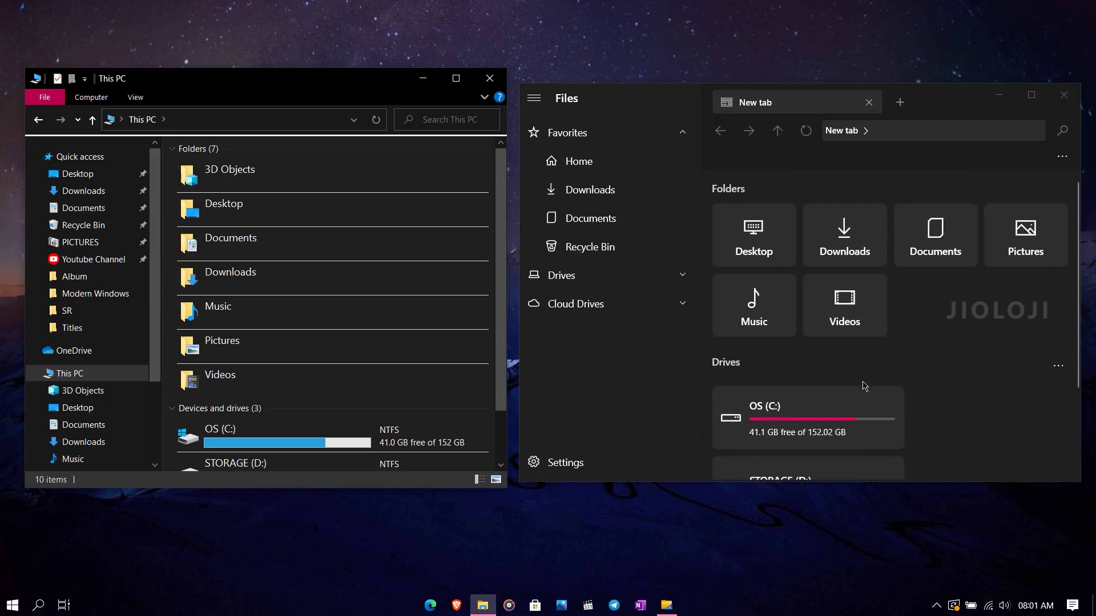
left_click(844, 306)
left_click(782, 246)
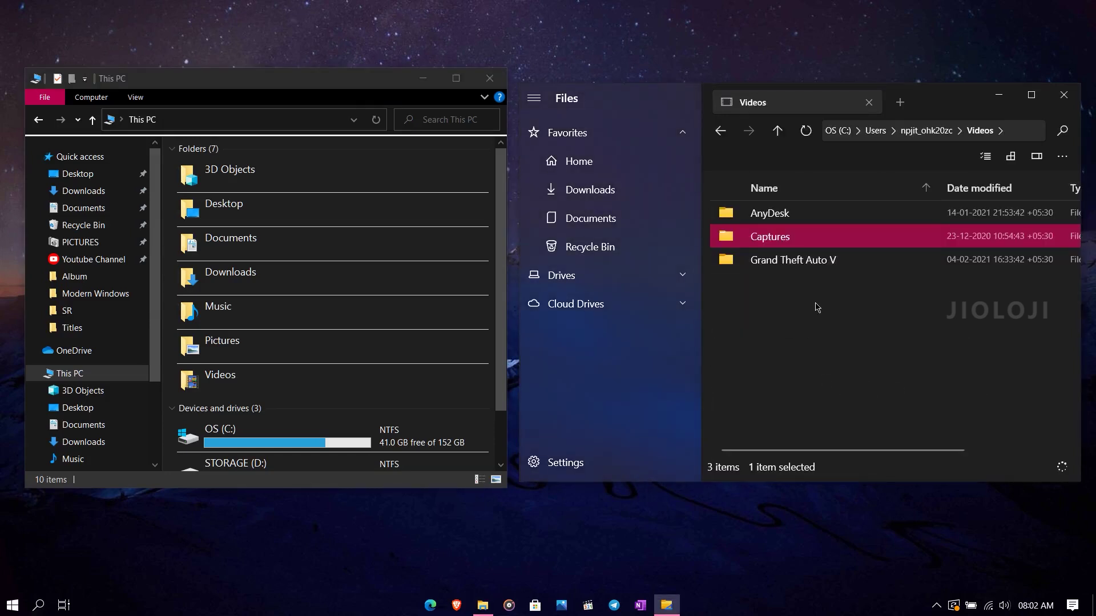
right_click(782, 245)
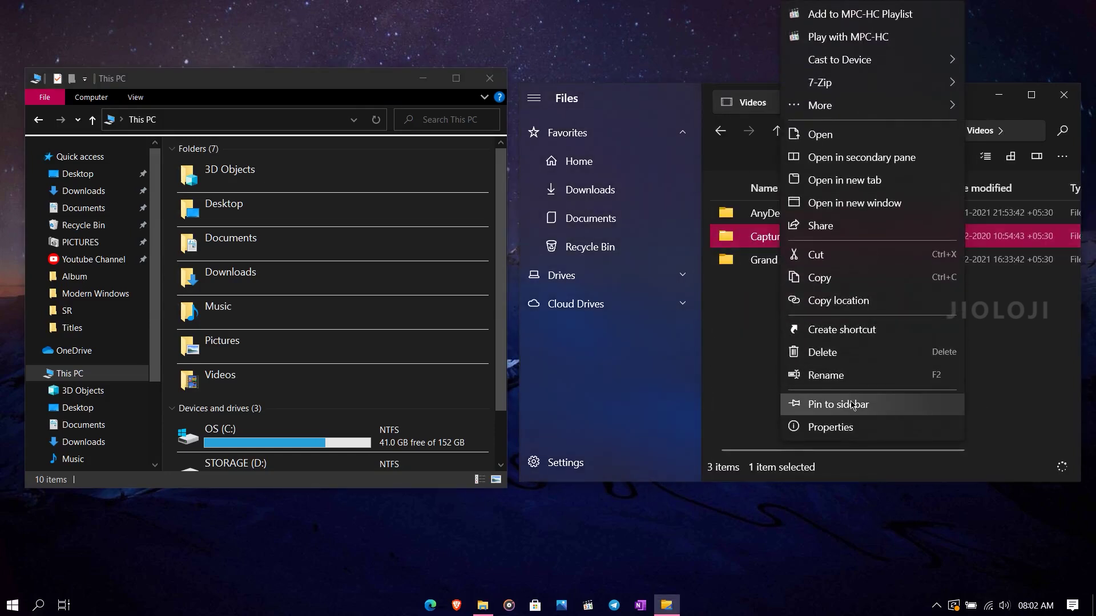
left_click(850, 404)
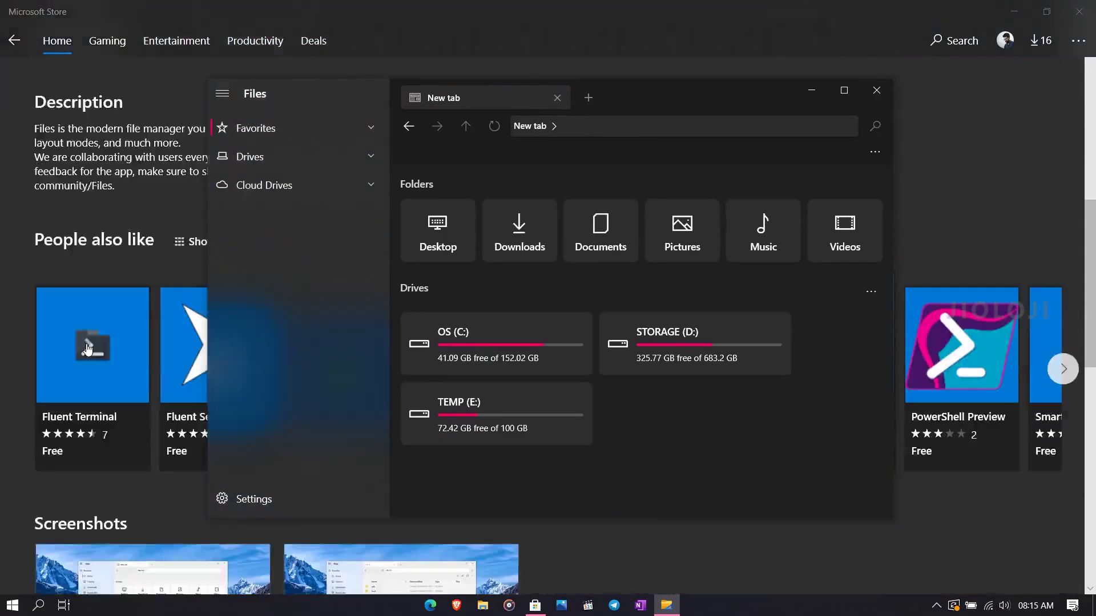
Step: Move the Files window further left and open the Pictures folder
scroll(970, 342, "down", 5)
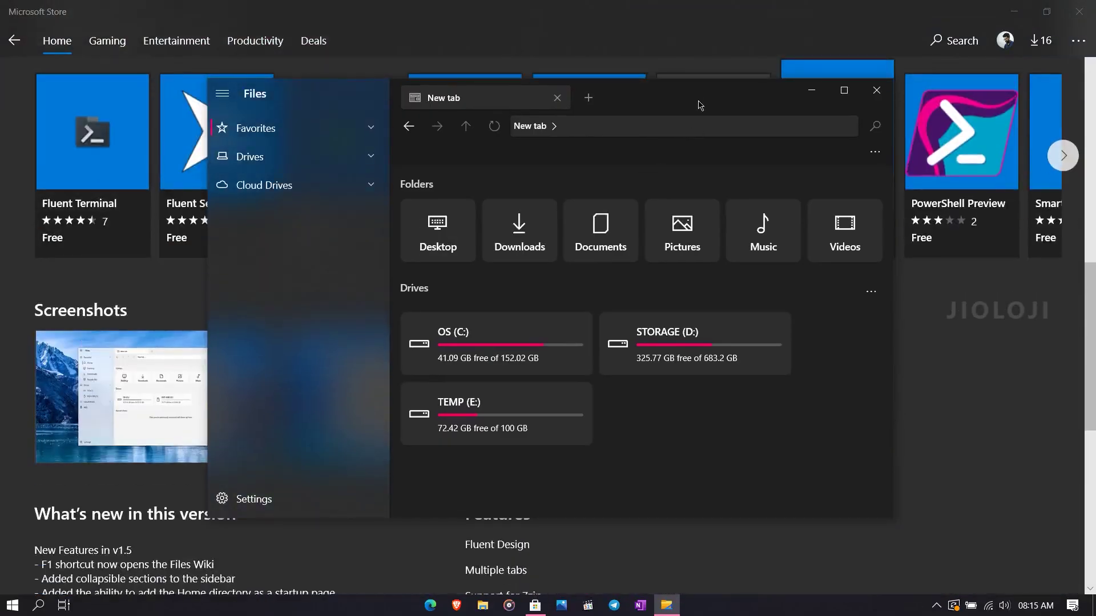
left_click_drag(701, 105, 738, 124)
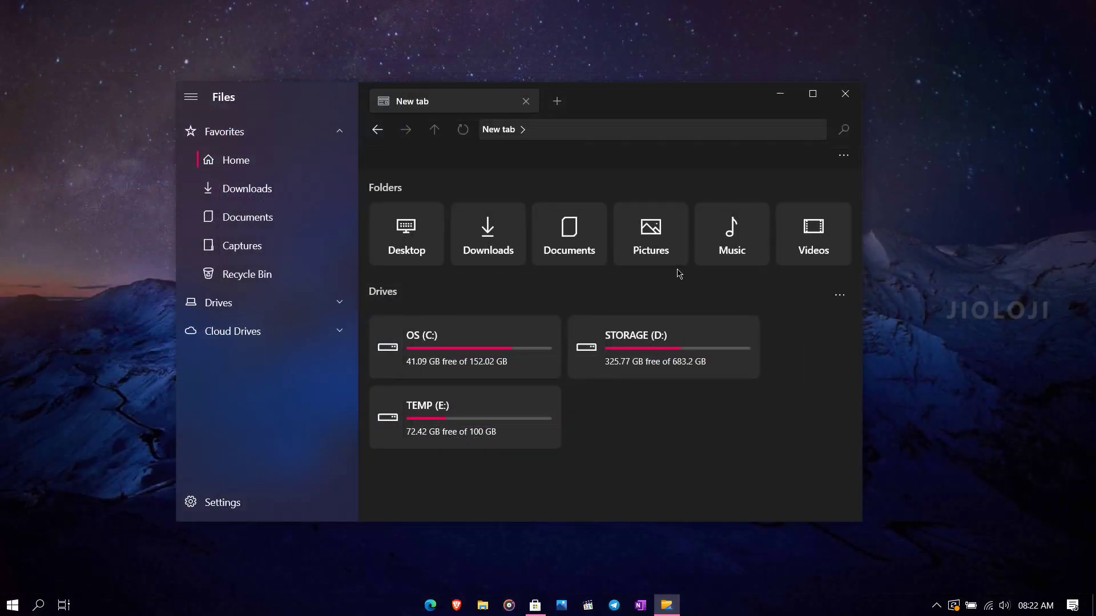
left_click(650, 240)
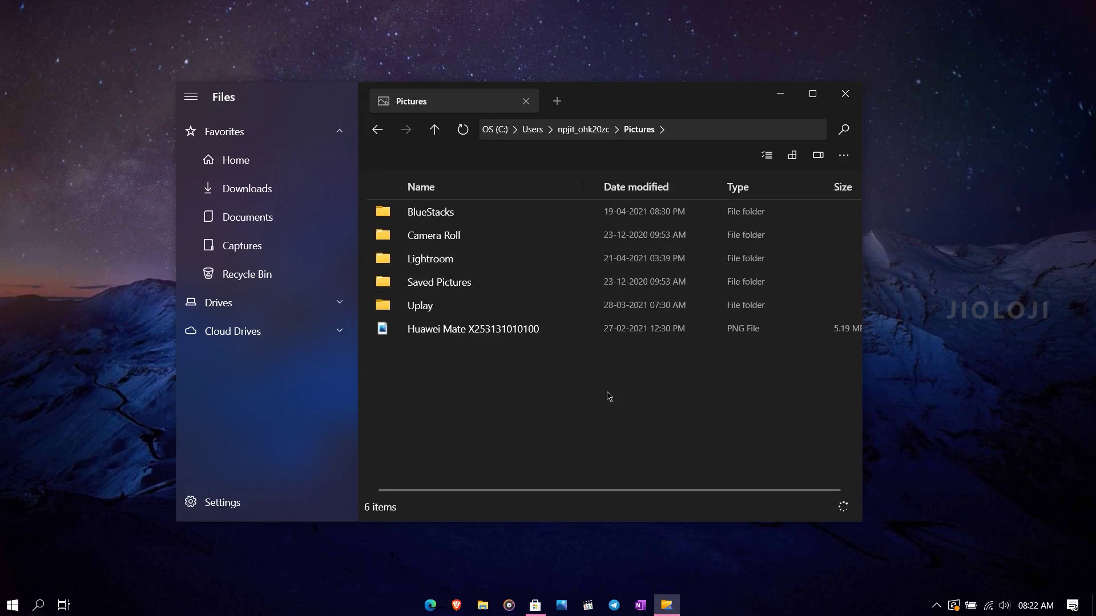
Step: Cycle Pictures through details, tiles, small, medium and largest icon layouts
left_click(793, 156)
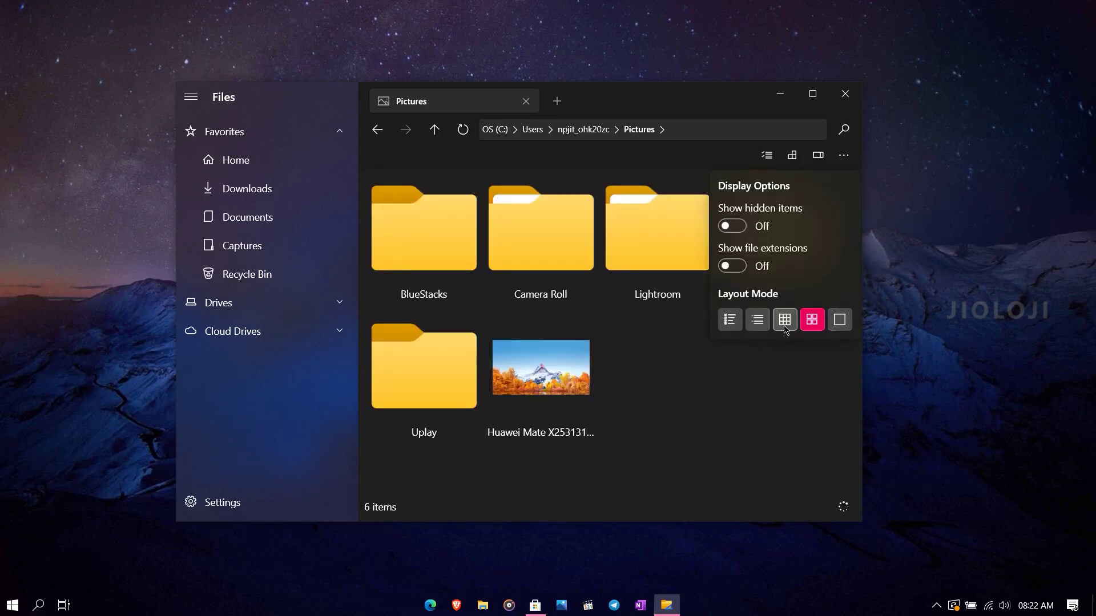
left_click(729, 328)
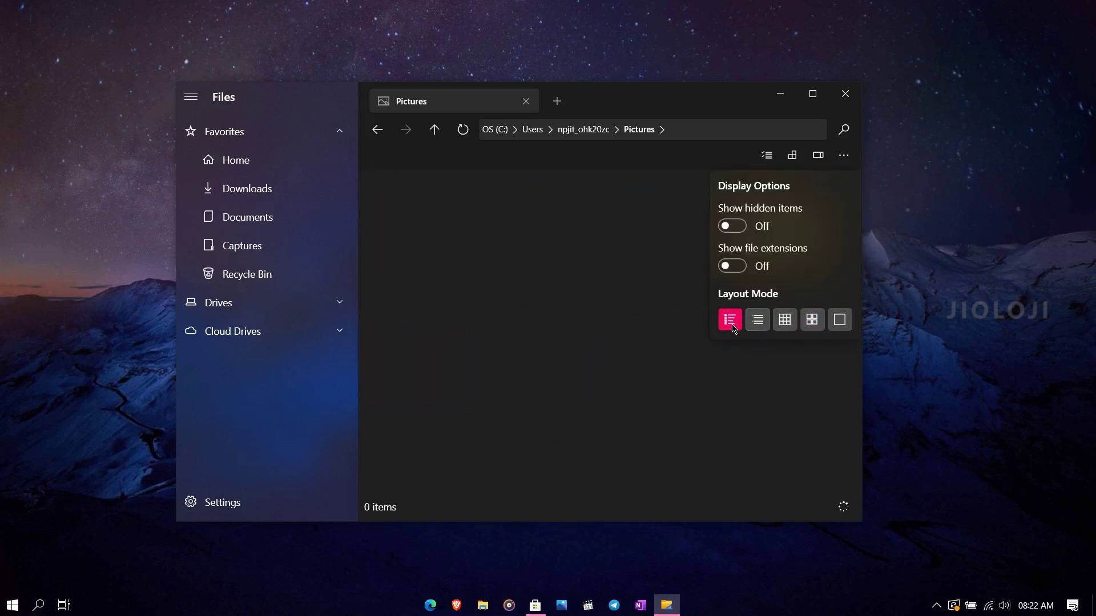
left_click(758, 322)
left_click(784, 322)
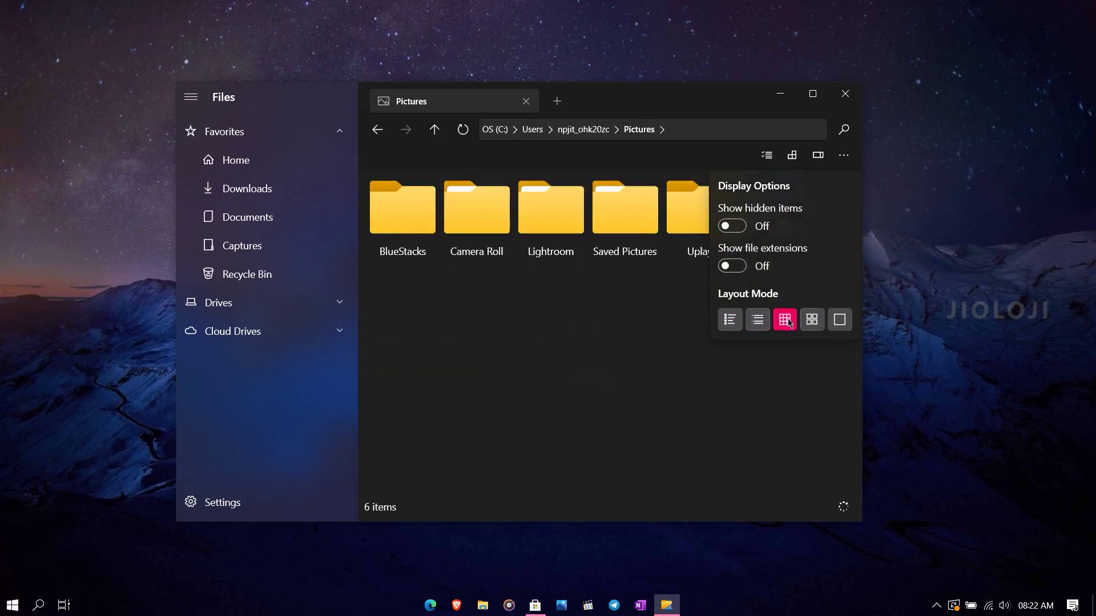
left_click(812, 320)
left_click(840, 321)
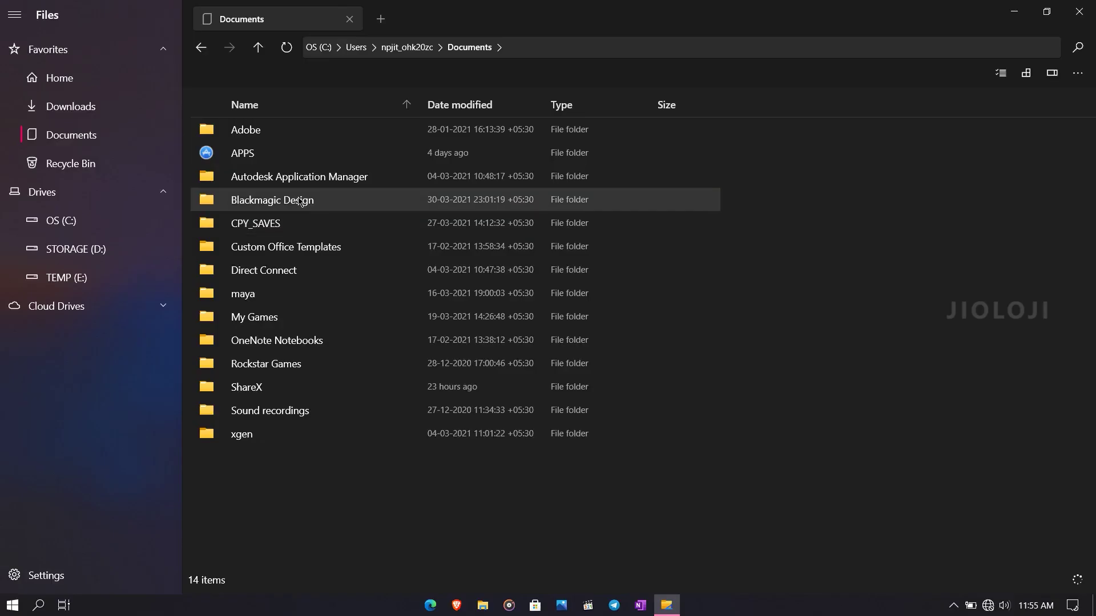
Step: Open Blackmagic Design in a secondary pane and drag Poco X3 Unbox 3 into it
right_click(297, 201)
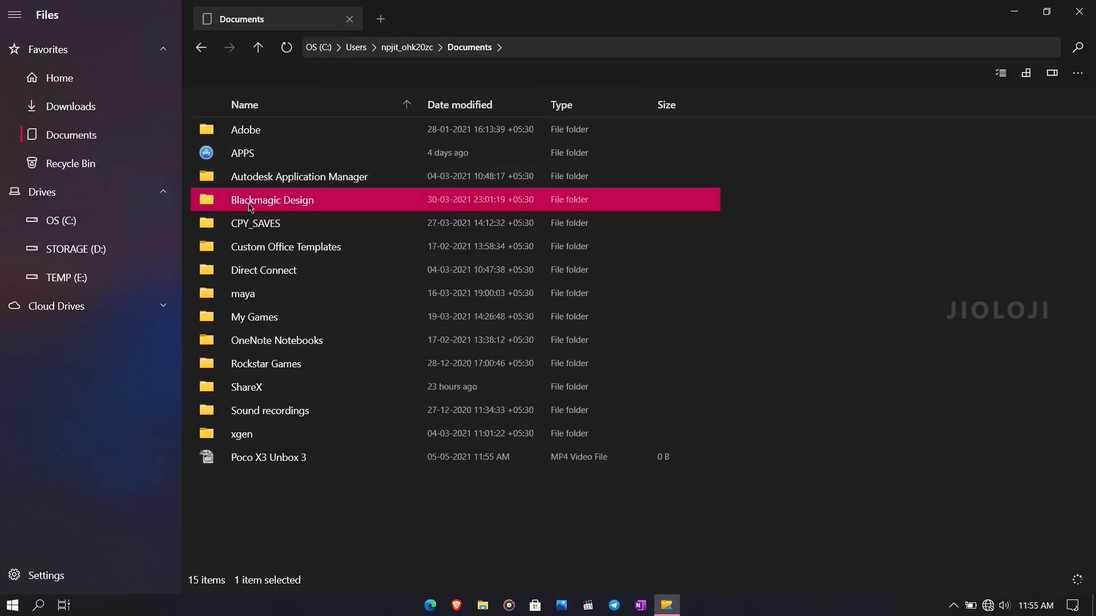
right_click(251, 199)
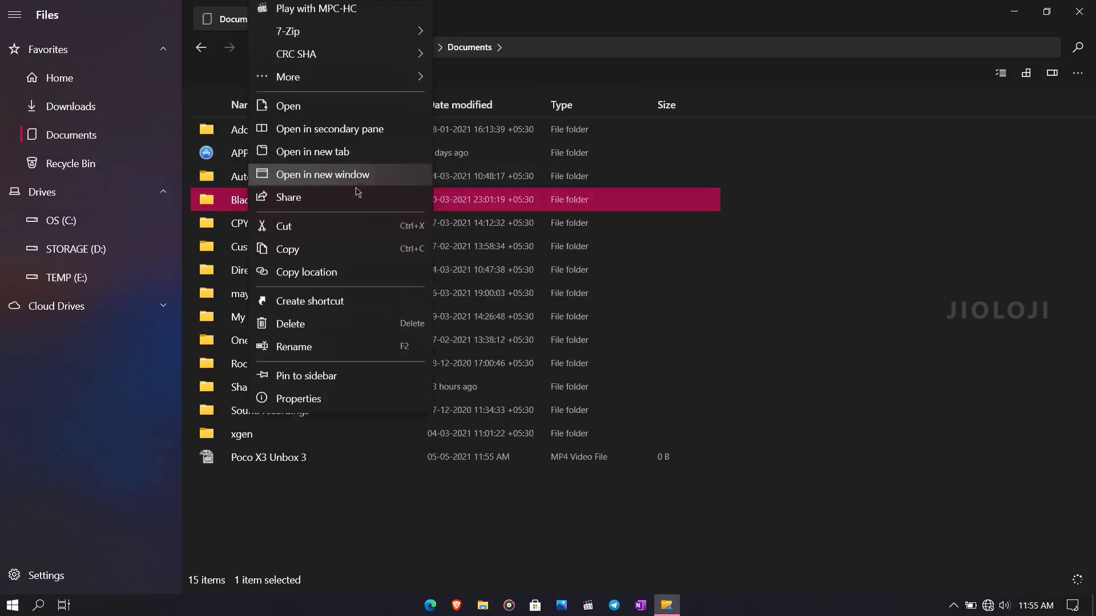
left_click(354, 155)
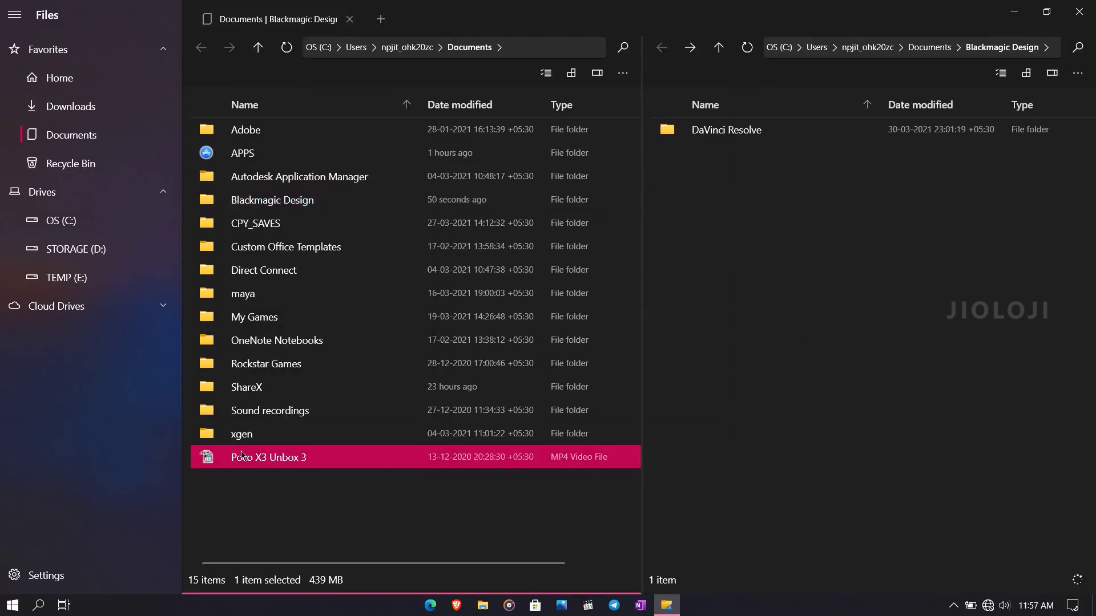
left_click_drag(274, 457, 838, 361)
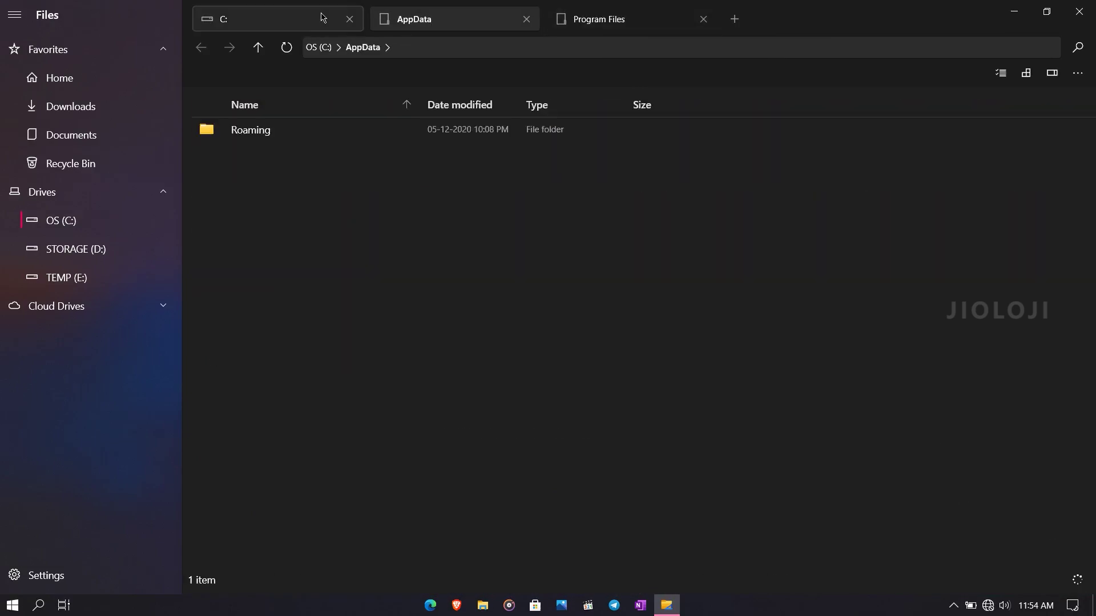
Step: Switch between the C: drive and AppData tabs, ending on the C: tab
left_click(314, 14)
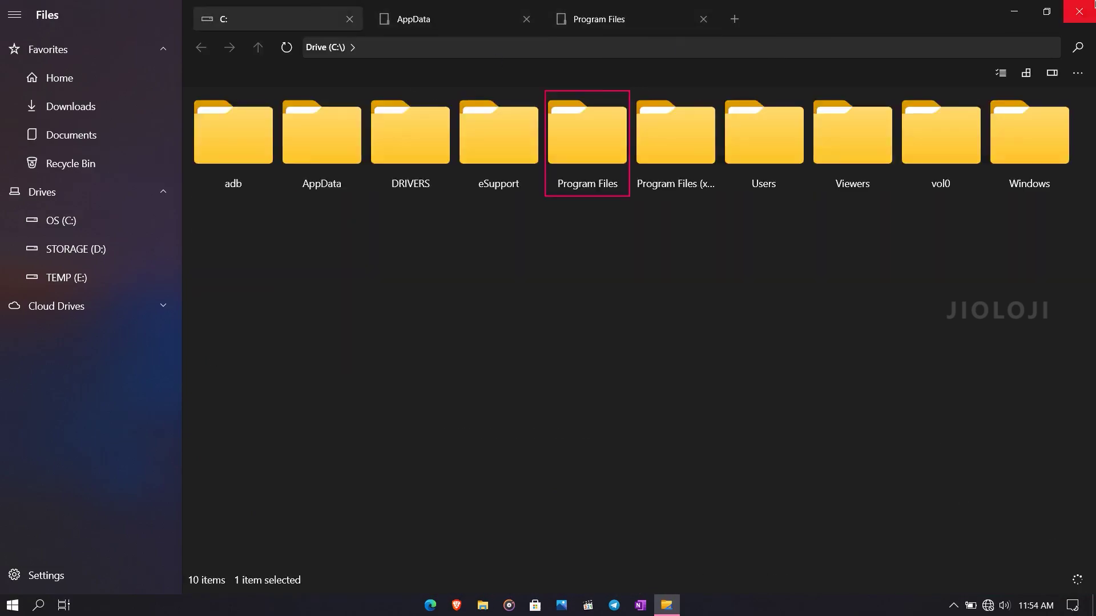
left_click(1093, 5)
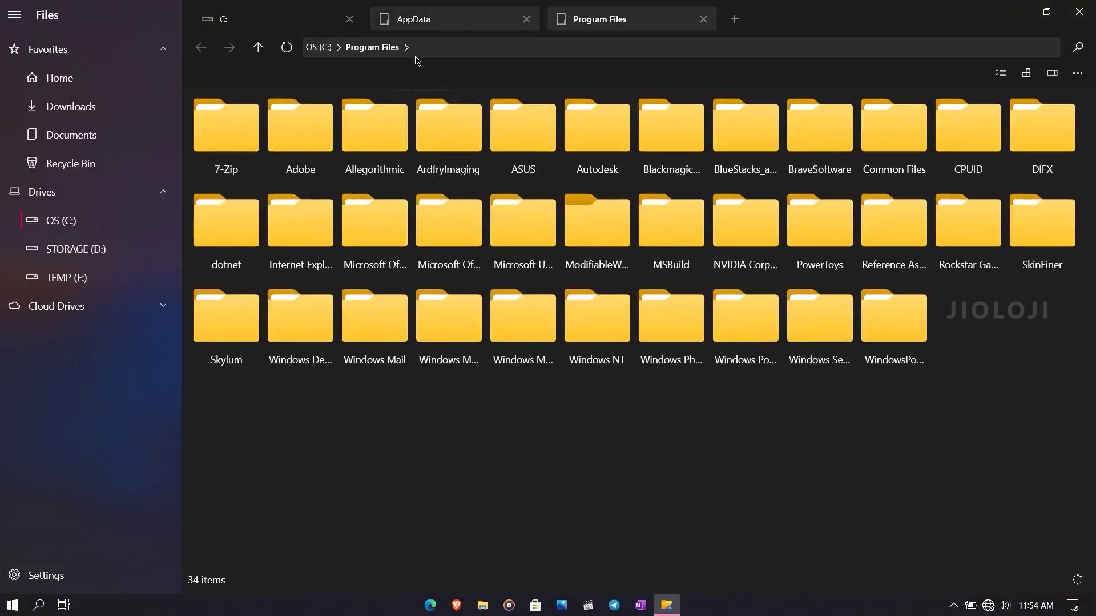
left_click(450, 22)
left_click(305, 21)
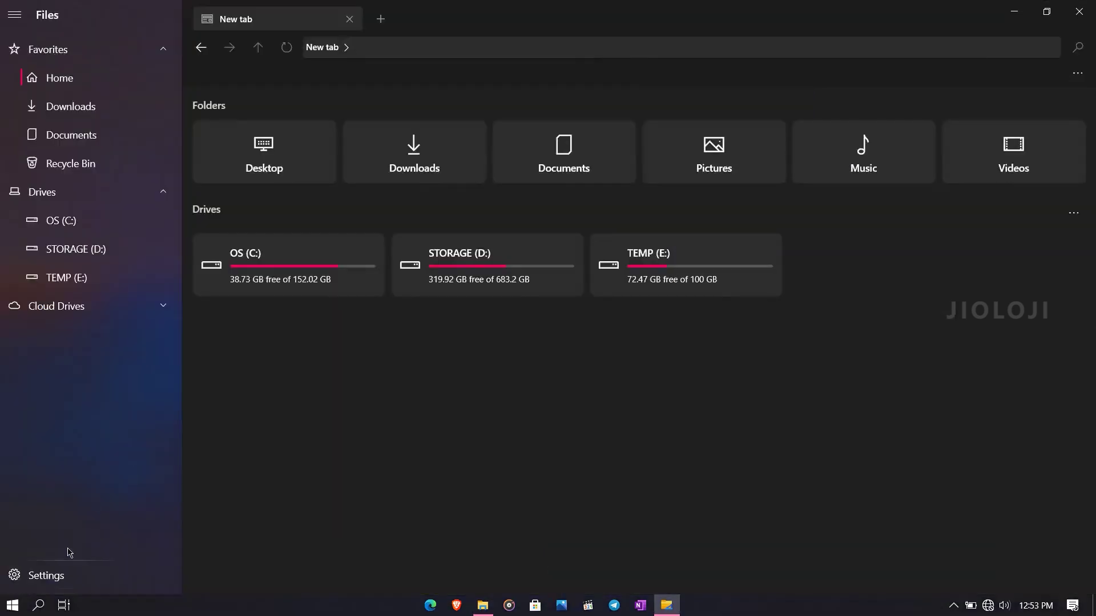
Step: Browse the On Startup and Preferences settings, checking the language and terminal lists without changing them
left_click(62, 568)
left_click(57, 106)
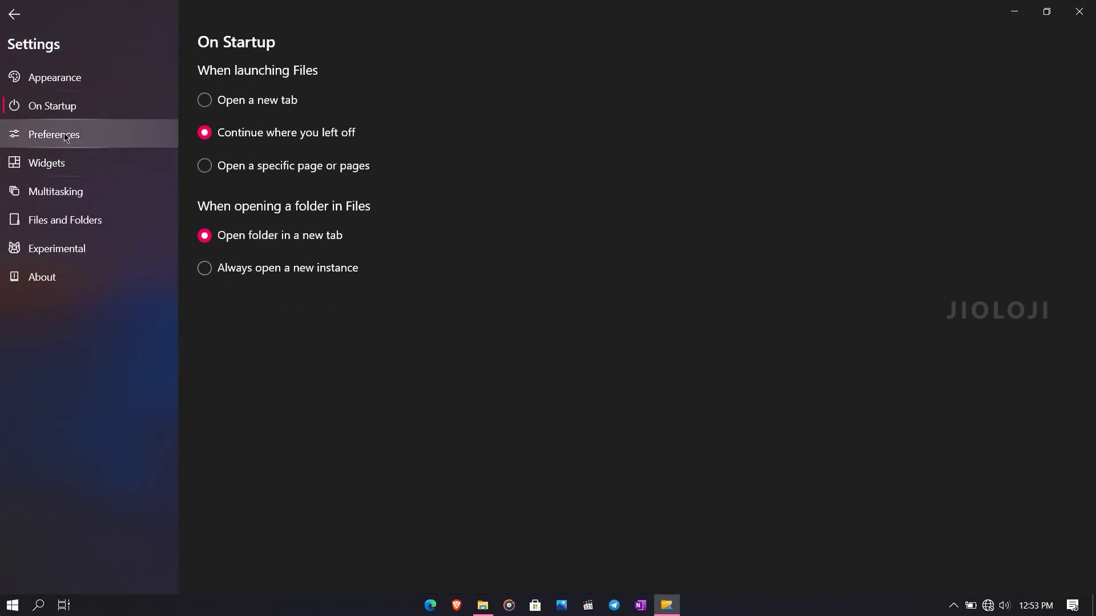
left_click(66, 137)
left_click(30, 164)
left_click(36, 128)
left_click(268, 95)
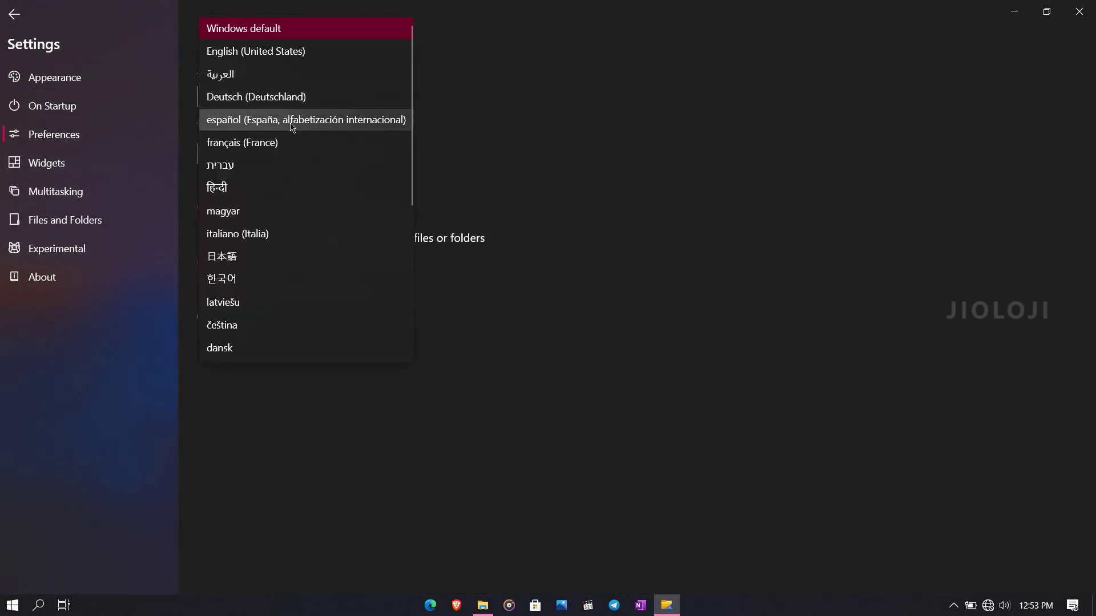
key("Escape")
left_click(306, 152)
left_click(305, 152)
Step: Browse the Widgets, Multitasking, Files and Folders, Experimental and About settings pages
left_click(47, 164)
left_click(85, 191)
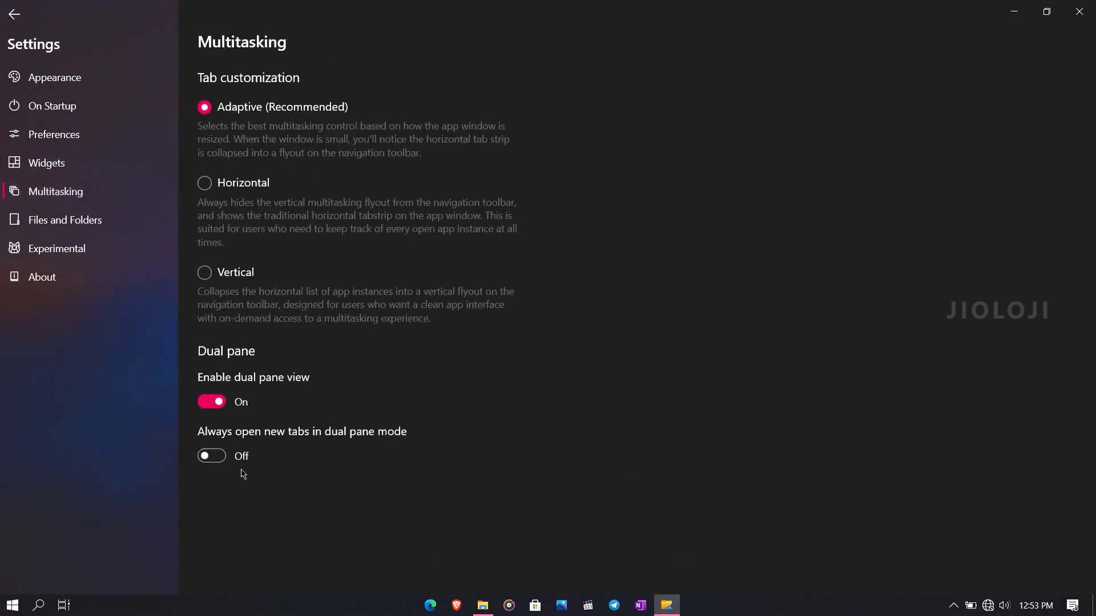
left_click(65, 220)
left_click(88, 247)
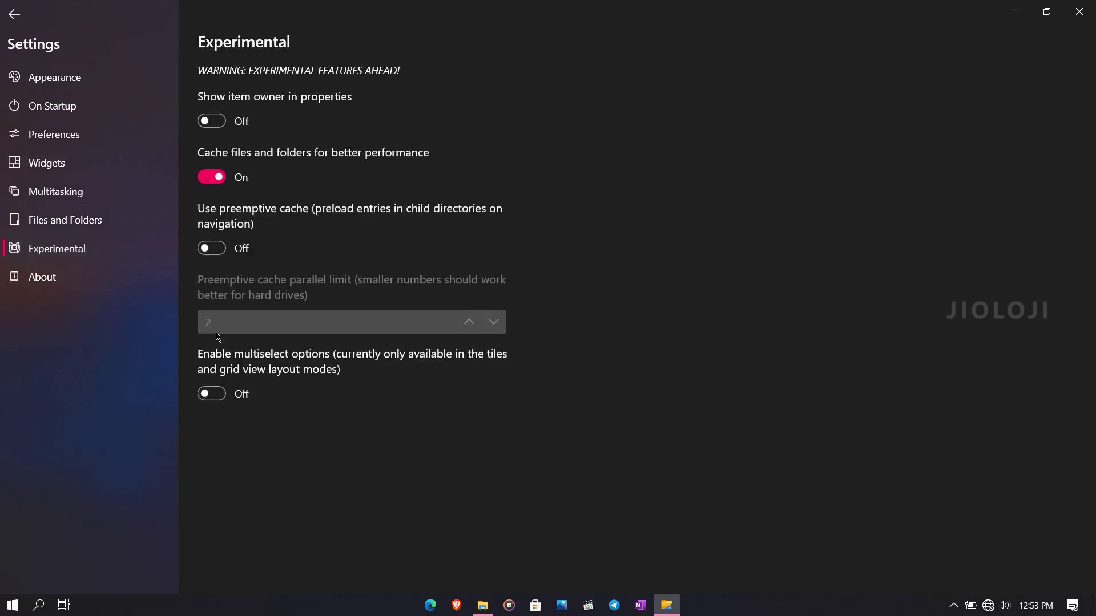
left_click(59, 273)
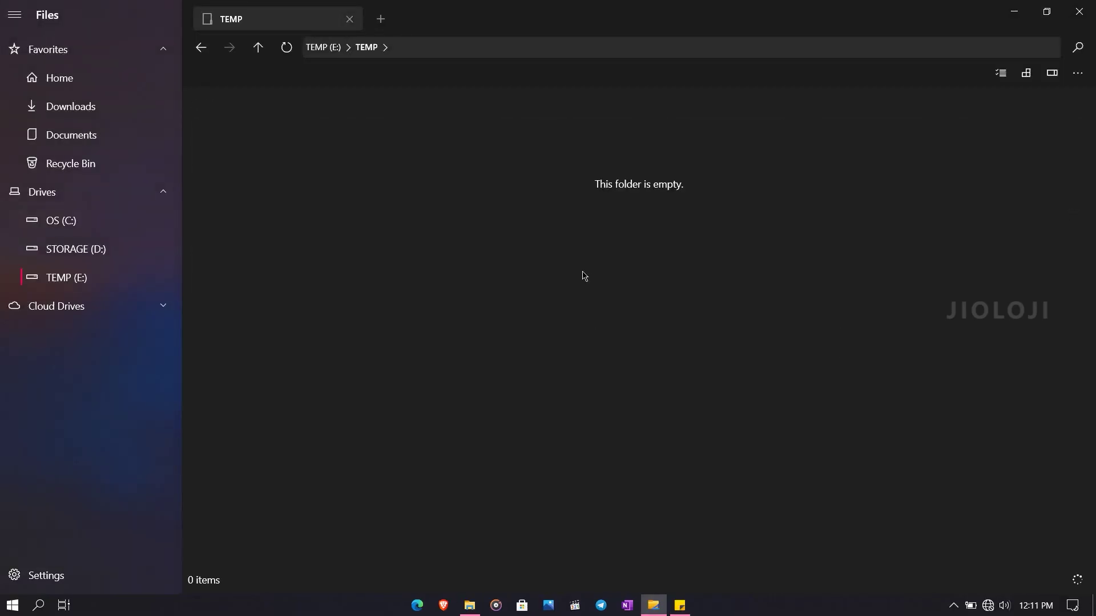
Step: Paste Test Archive into TEMP on E:, check its copy progress, and open New folder's properties
right_click(456, 166)
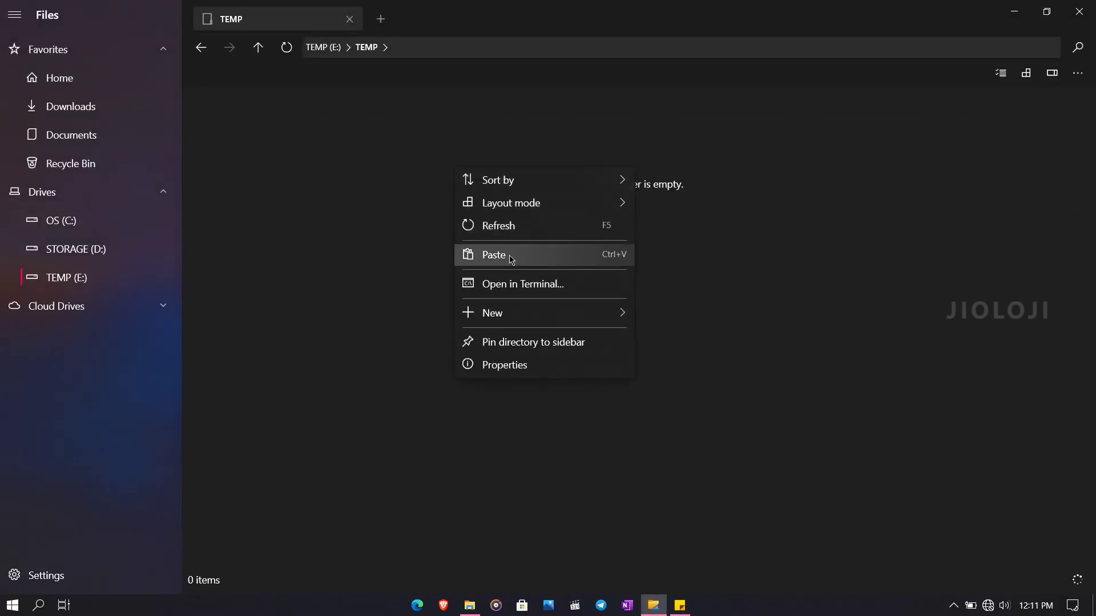
left_click(548, 255)
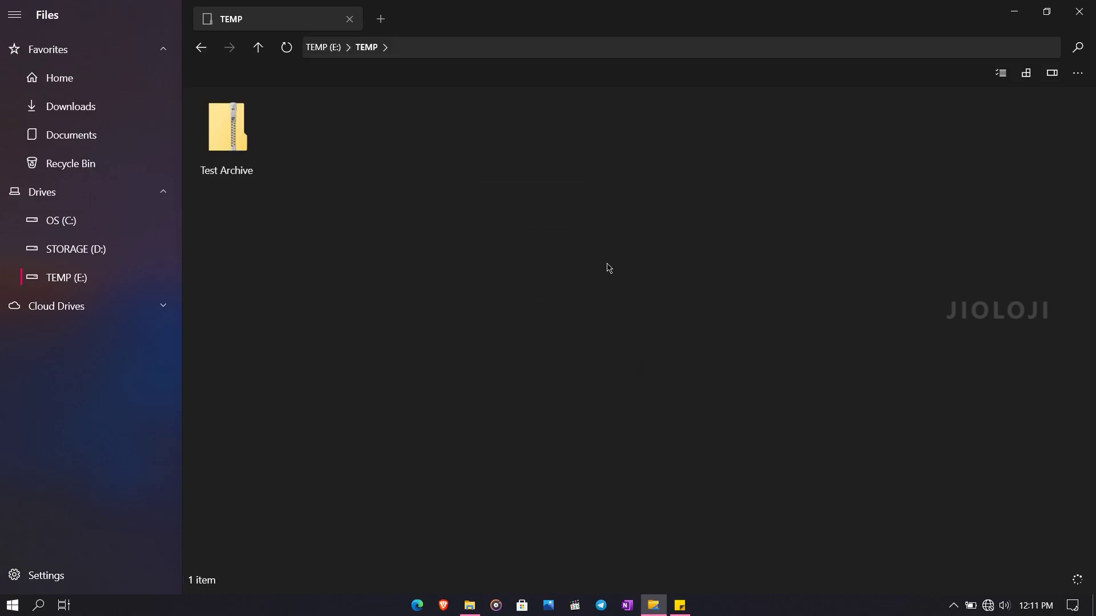
left_click(1083, 578)
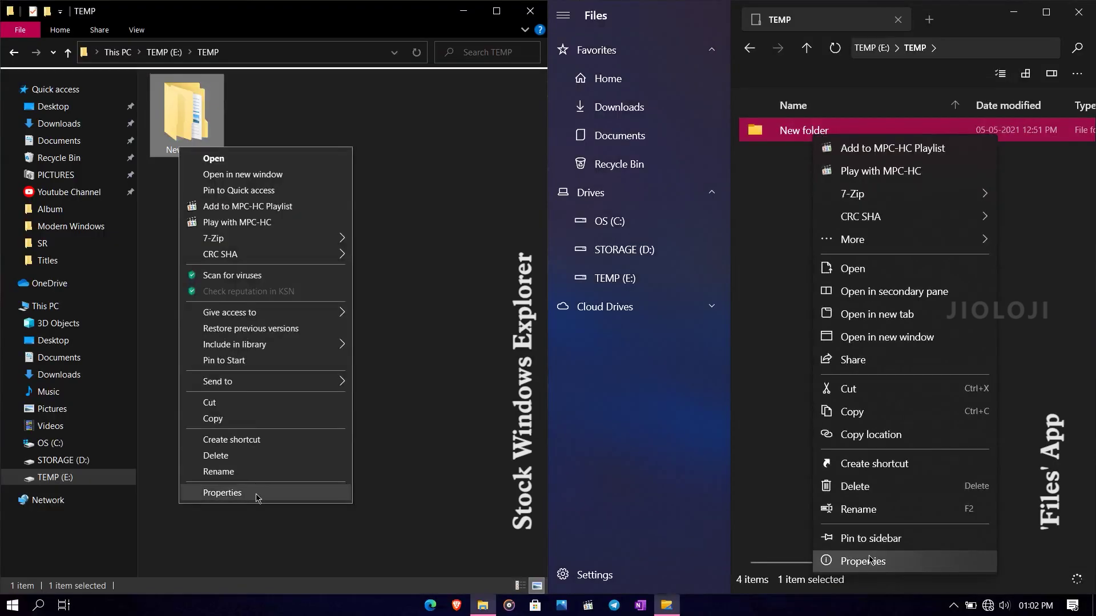
left_click(832, 560)
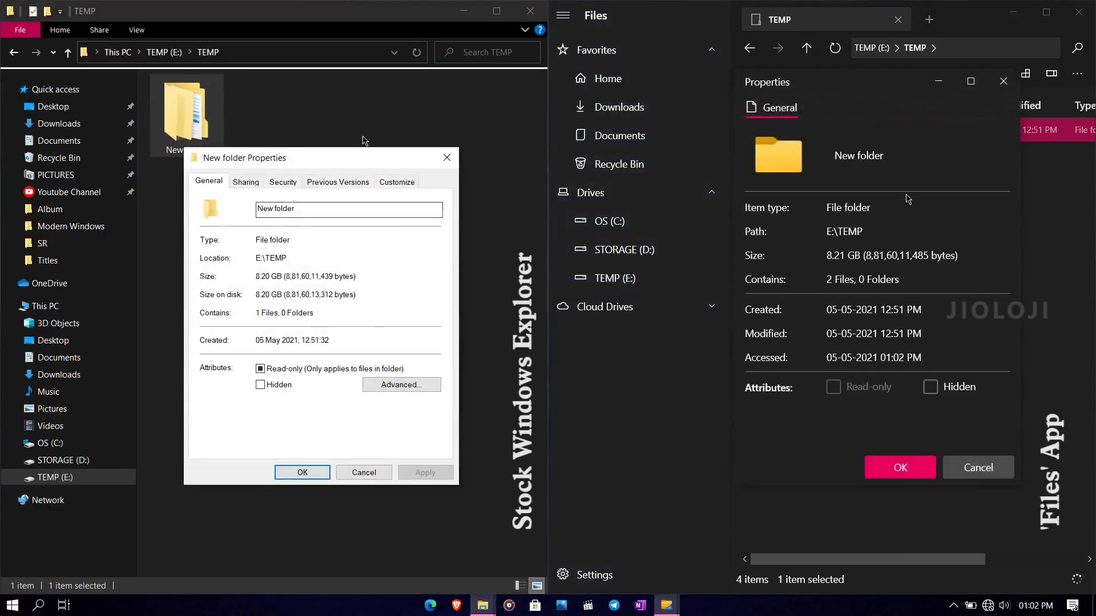
Step: Look through New folder's Sharing, Security, Previous Versions and Customize property tabs, back to General
left_click(245, 181)
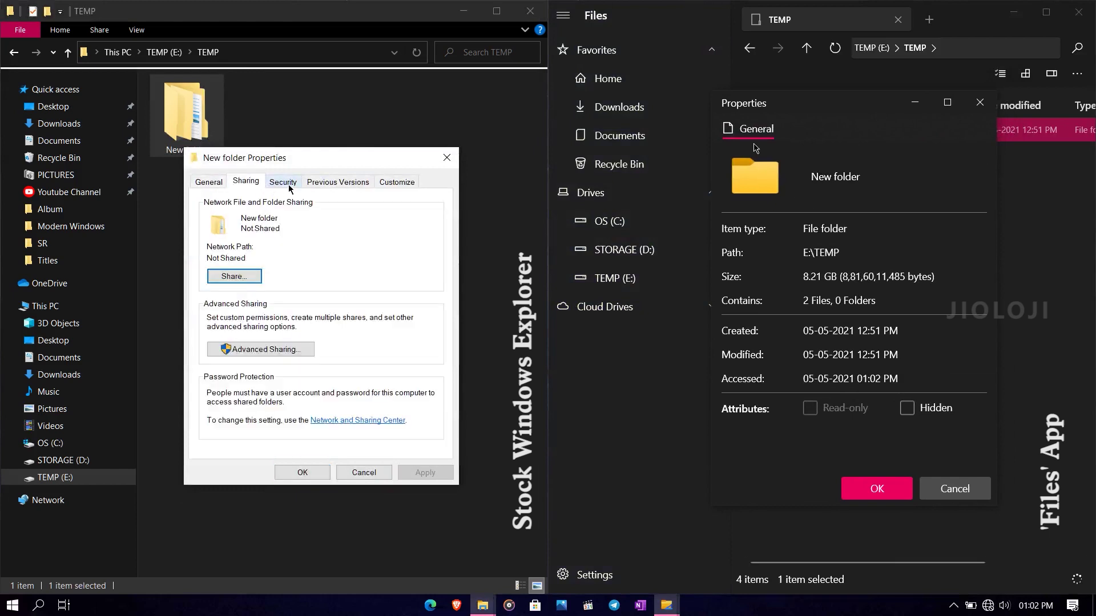
left_click(282, 181)
left_click(330, 183)
left_click(388, 182)
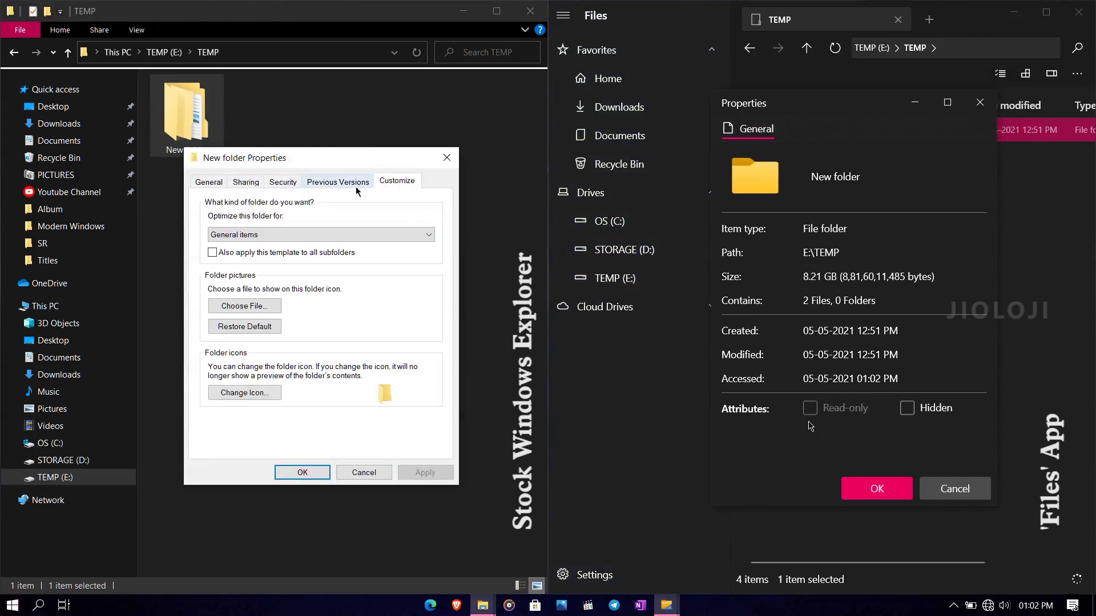
left_click(208, 182)
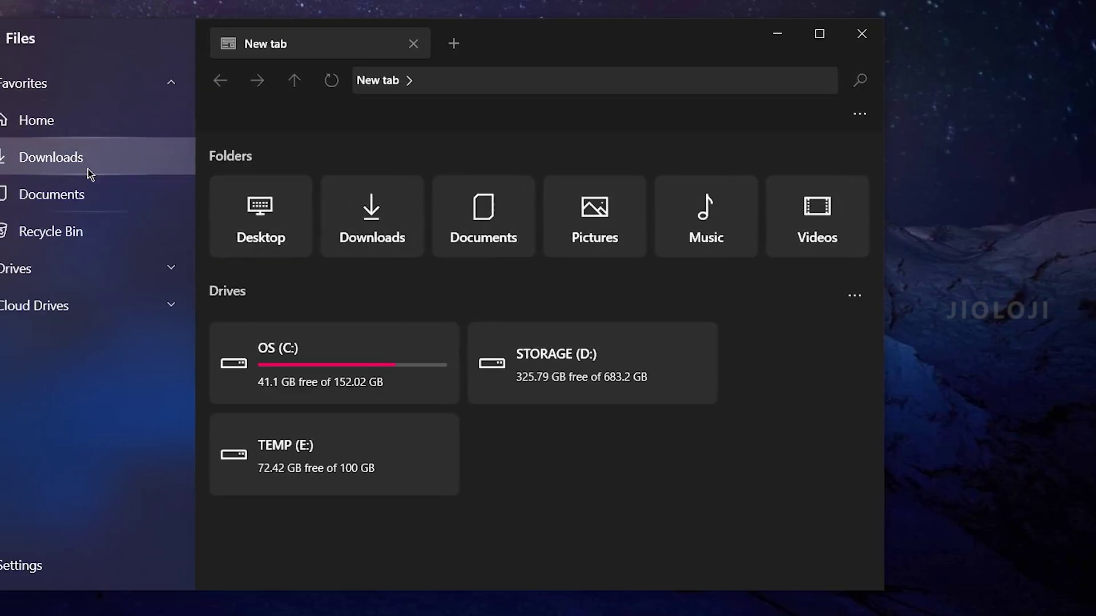
Step: Expand Drives and Cloud Drives in the sidebar, then collapse and reopen the navigation pane
left_click(166, 270)
left_click(160, 431)
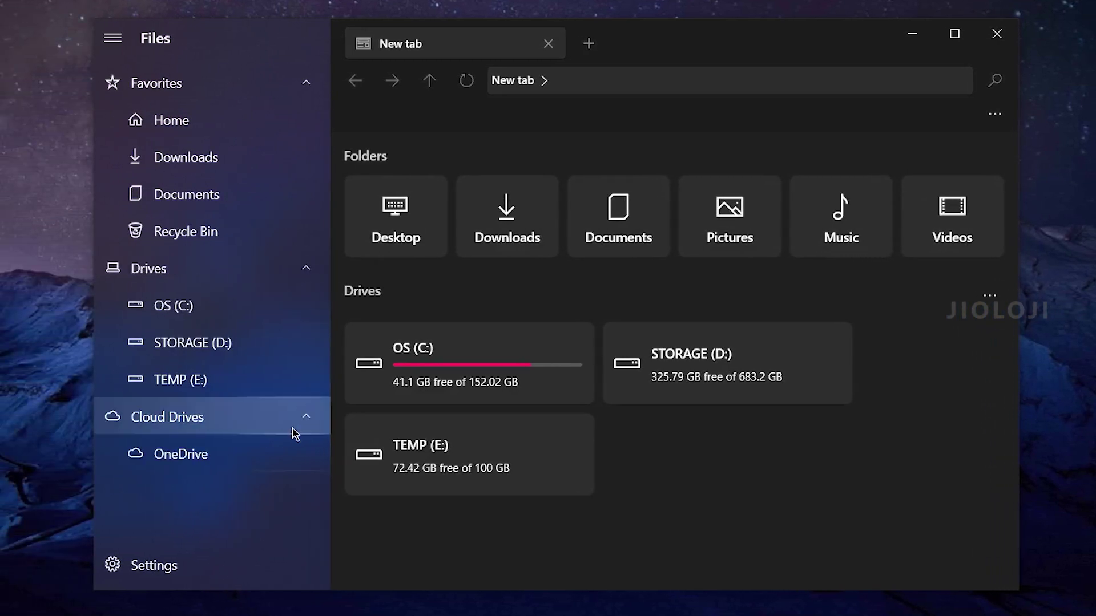
left_click(113, 38)
left_click(113, 37)
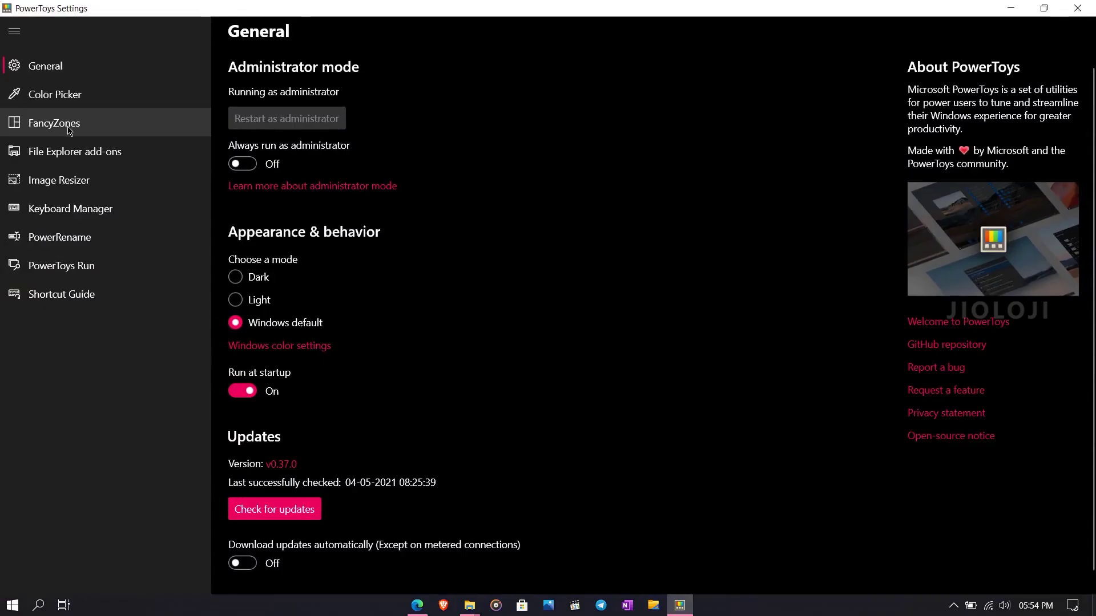
Step: View Color Picker and File Explorer add-ons settings, then snap two This PC windows into FancyZones zones
left_click(57, 94)
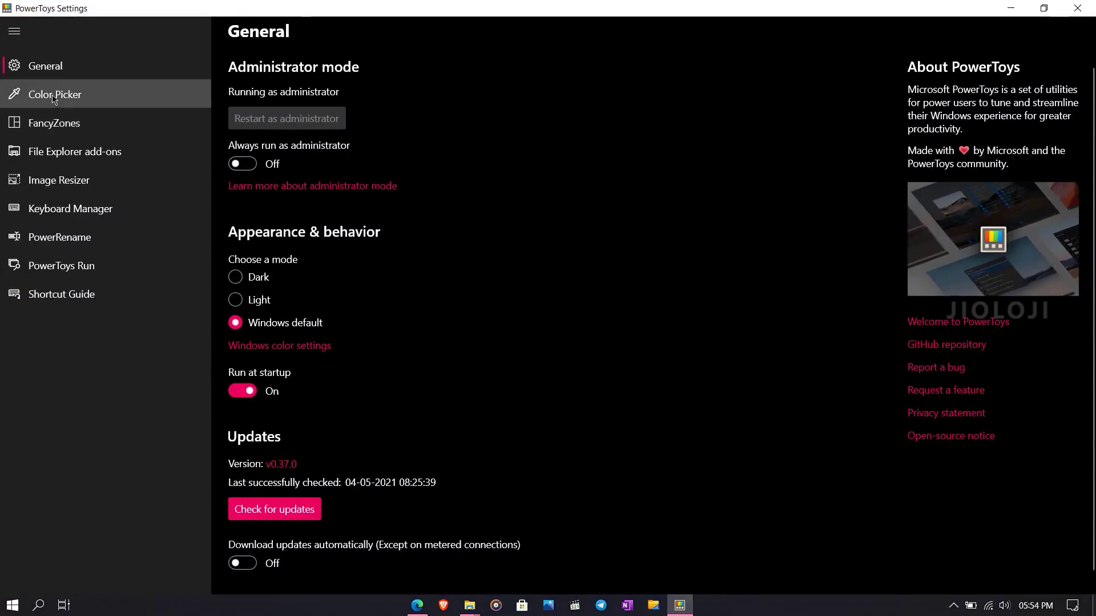
left_click(74, 152)
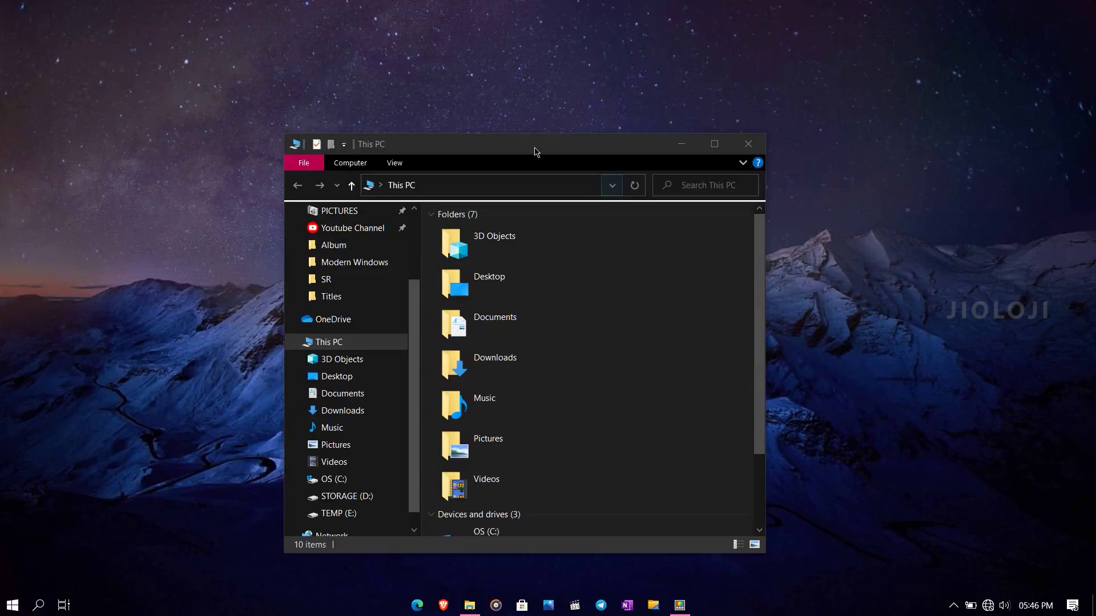
left_click_drag(533, 147, 558, 111)
key("ctrl+n")
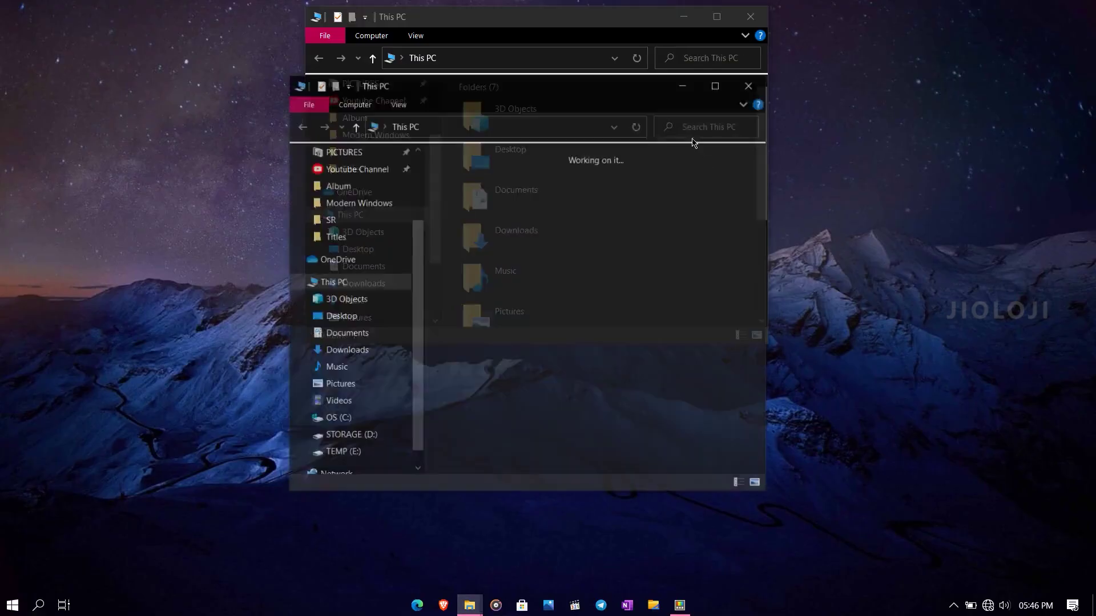
left_click_drag(487, 89, 142, 91)
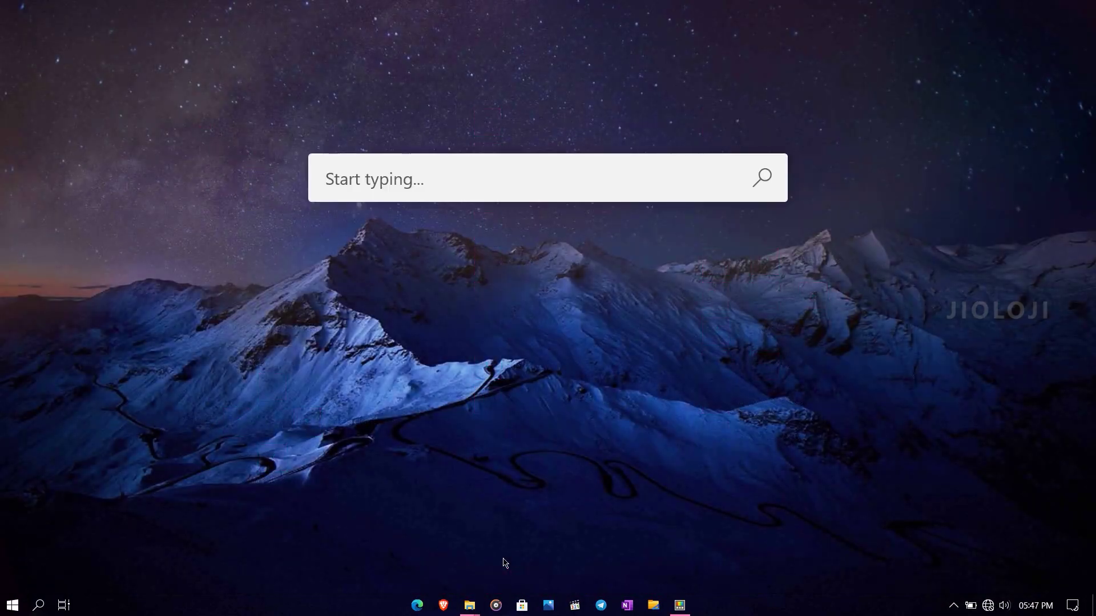
Step: Download the PowerToys GitHub repository as a ZIP, highlight the supported Windows versions, and maximize Settings
type("youtube")
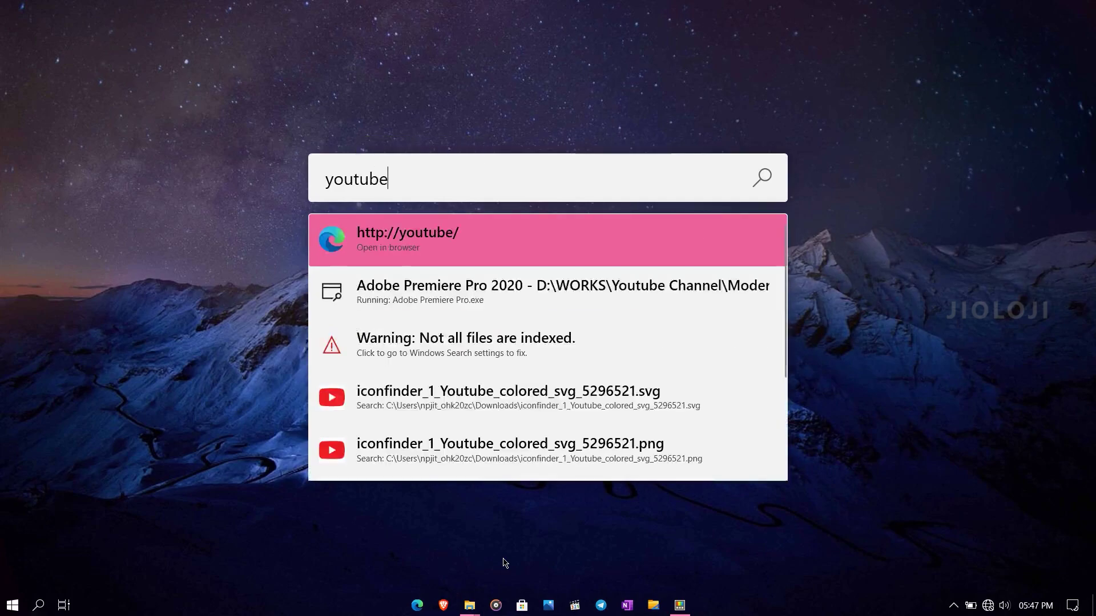
type(".co")
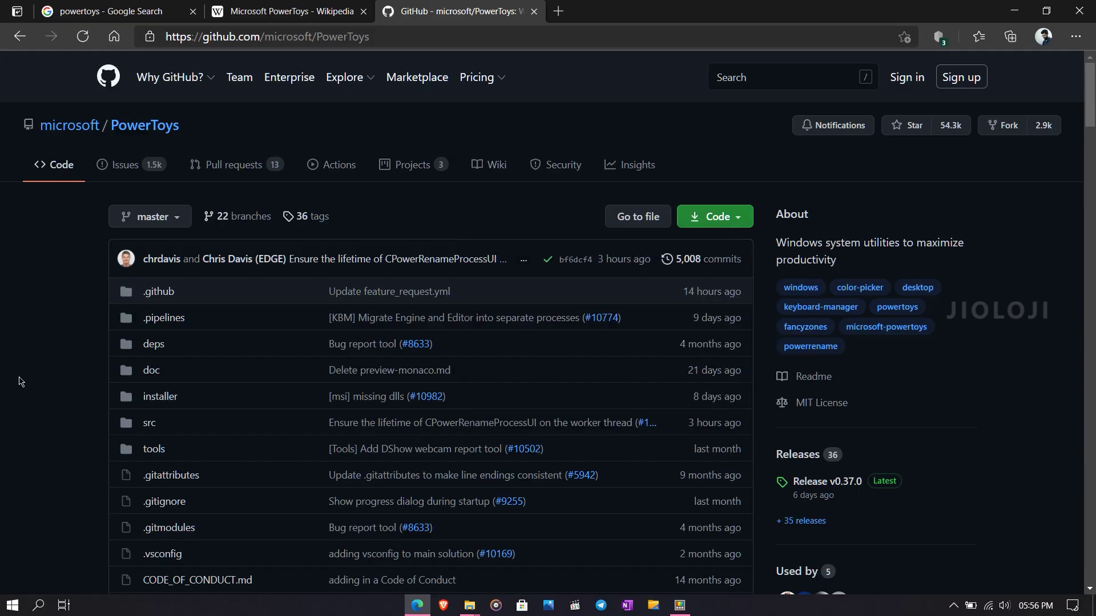
left_click(725, 219)
left_click(587, 388)
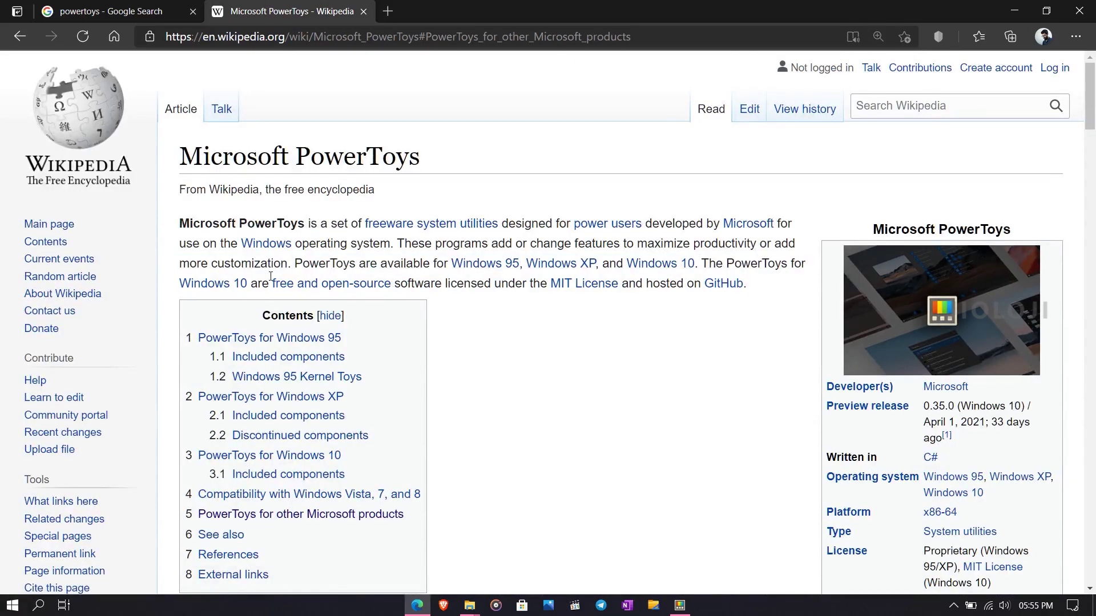
left_click_drag(428, 266, 689, 268)
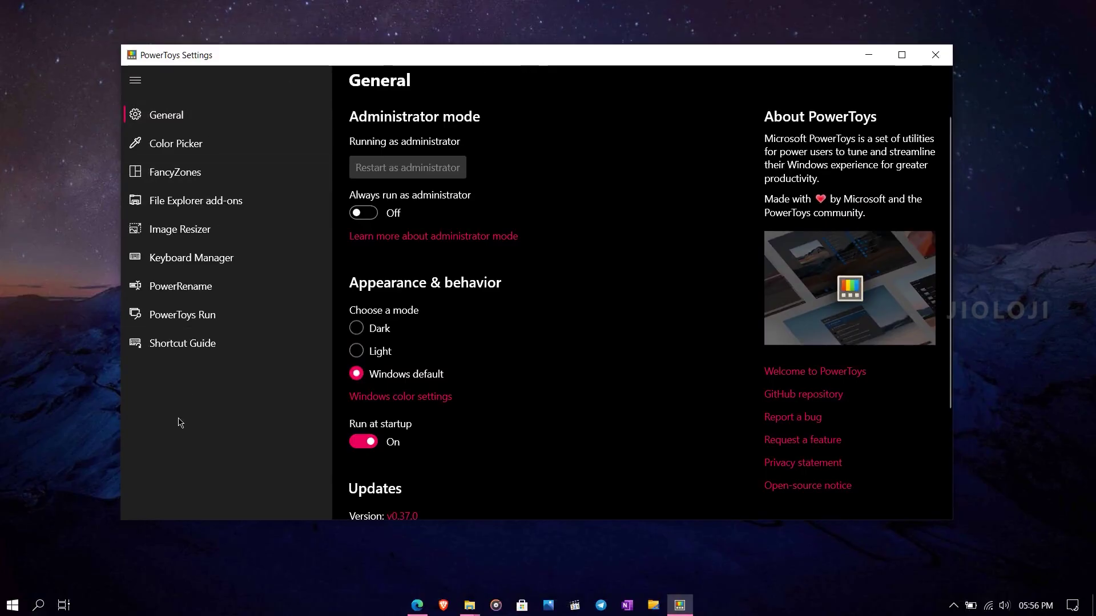
double_click(481, 55)
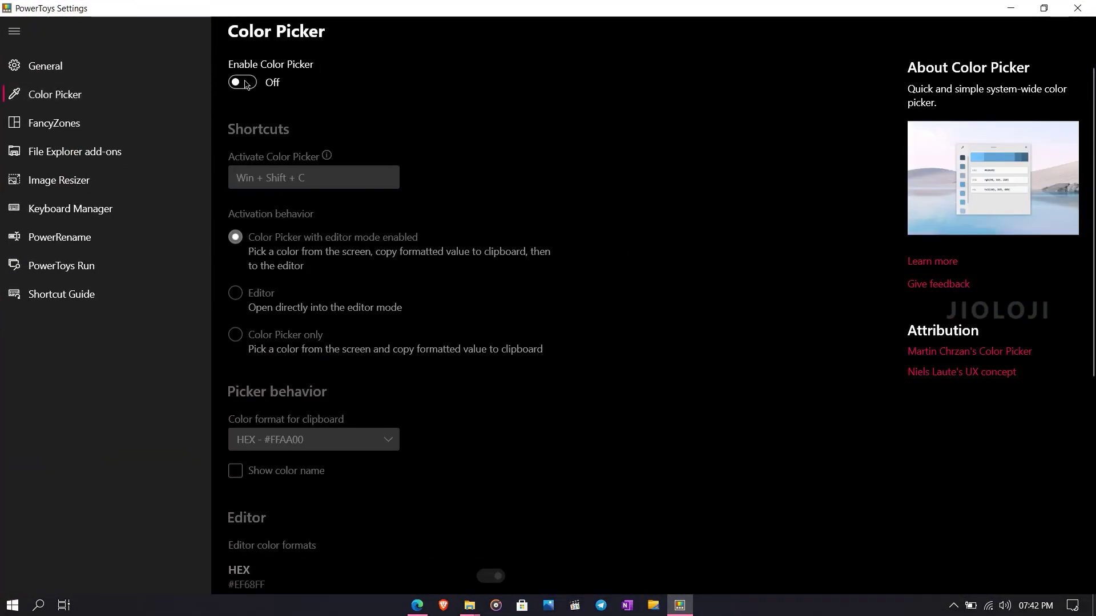
Step: Turn on Color Picker, then view the Keyboard Manager and PowerRename settings and PowerRename's online documentation
left_click(247, 82)
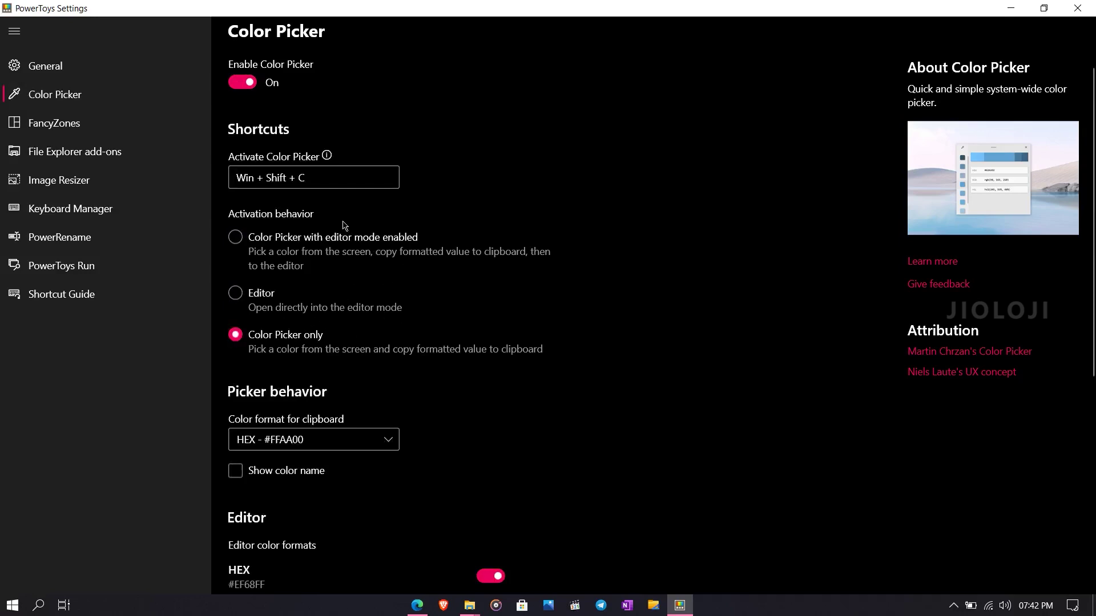
left_click(87, 180)
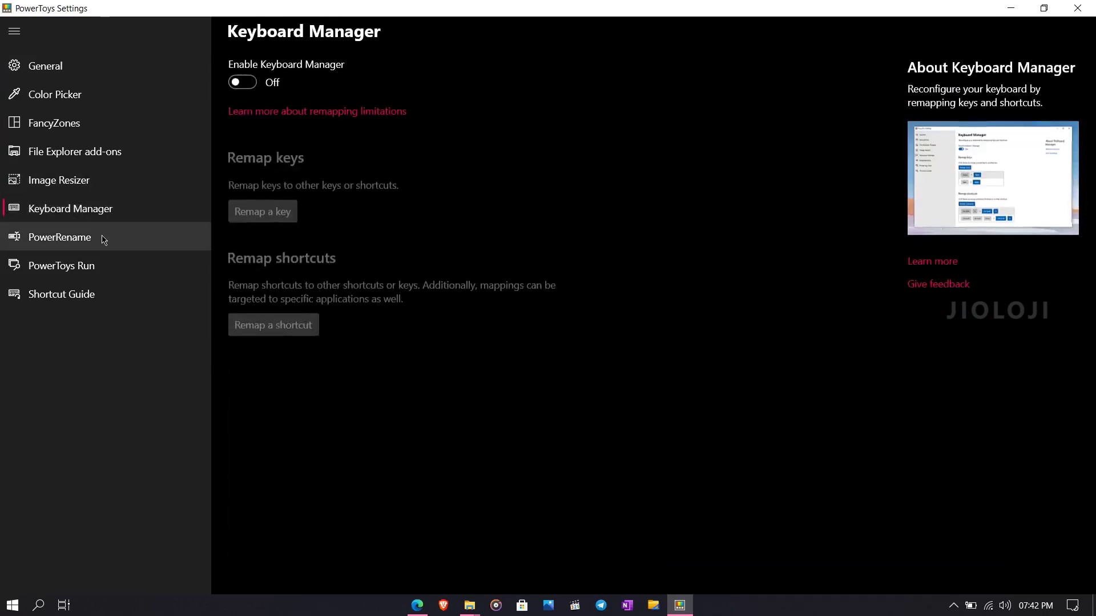
left_click(74, 242)
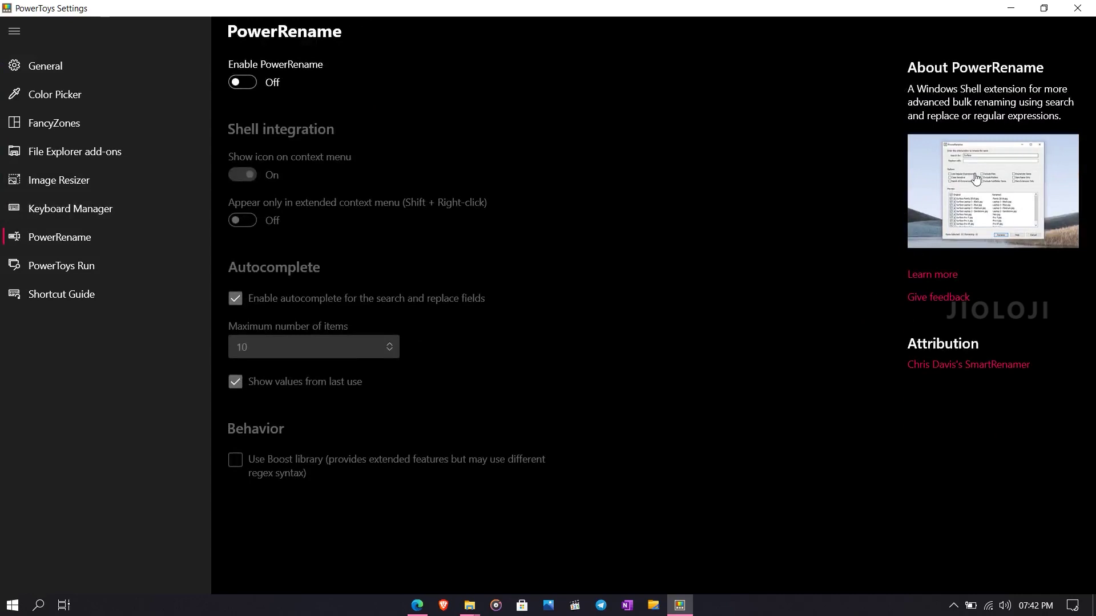
left_click(986, 187)
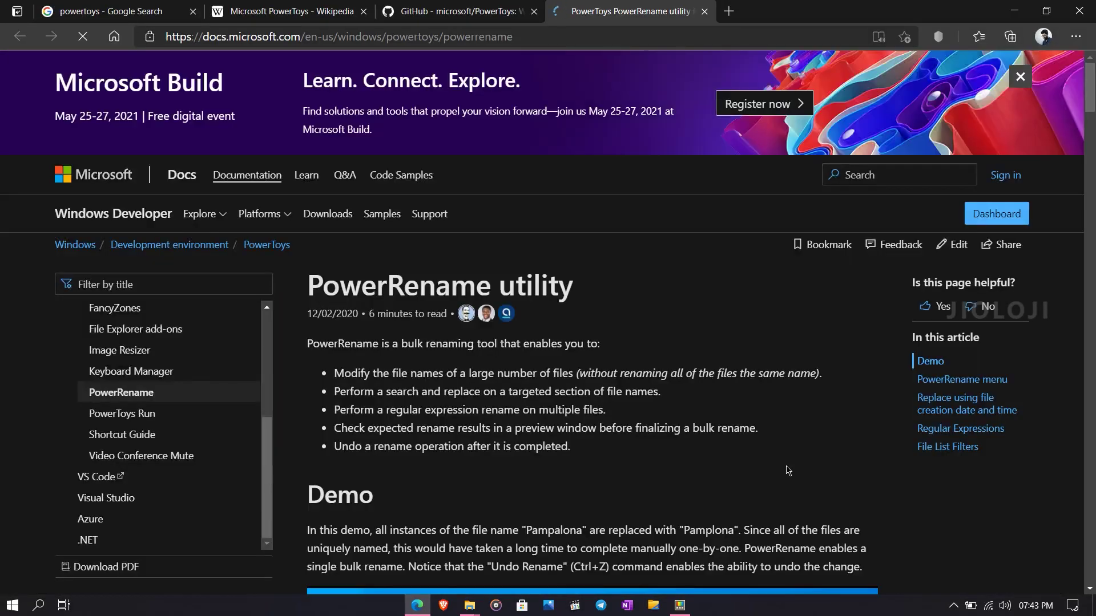
scroll(773, 282, "down", 5)
scroll(888, 294, "down", 5)
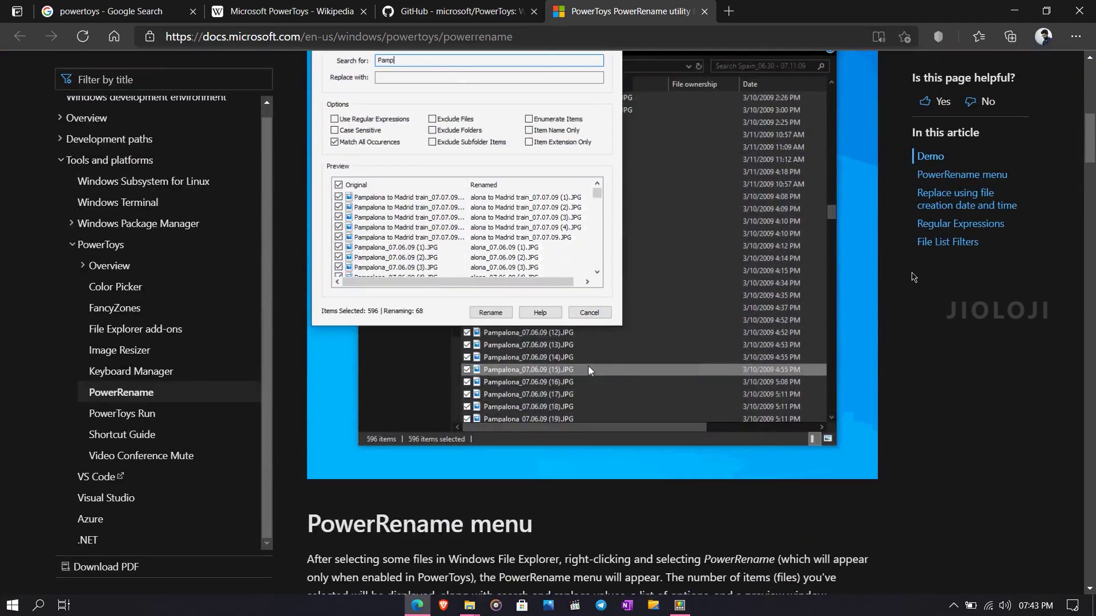
scroll(888, 294, "down", 8)
scroll(888, 294, "down", 11)
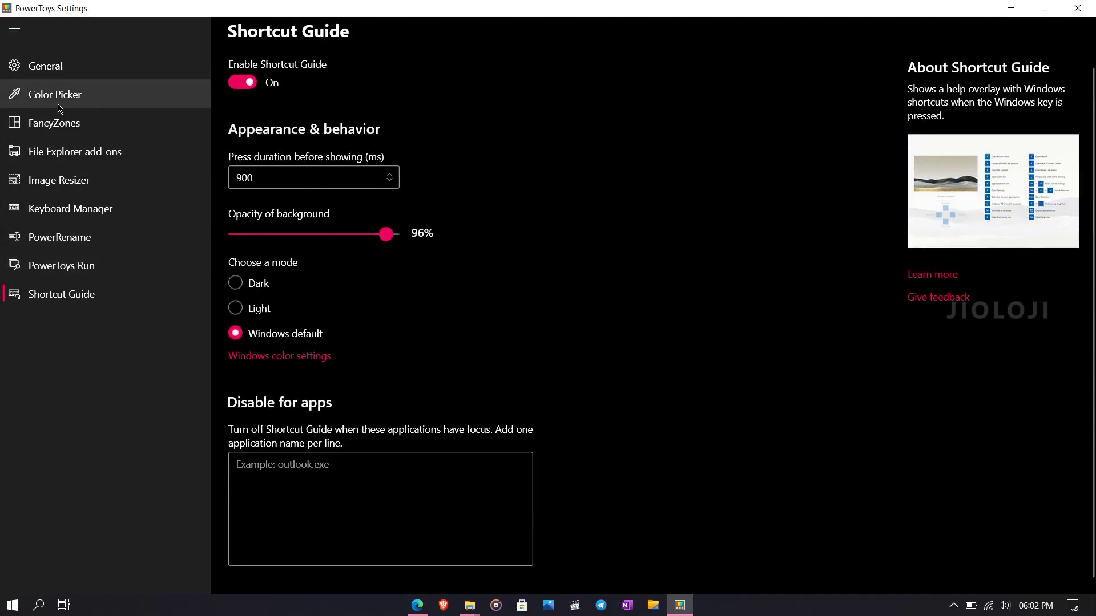
Step: Switch Shortcut Guide off and return to the General settings page
left_click(243, 85)
left_click(242, 85)
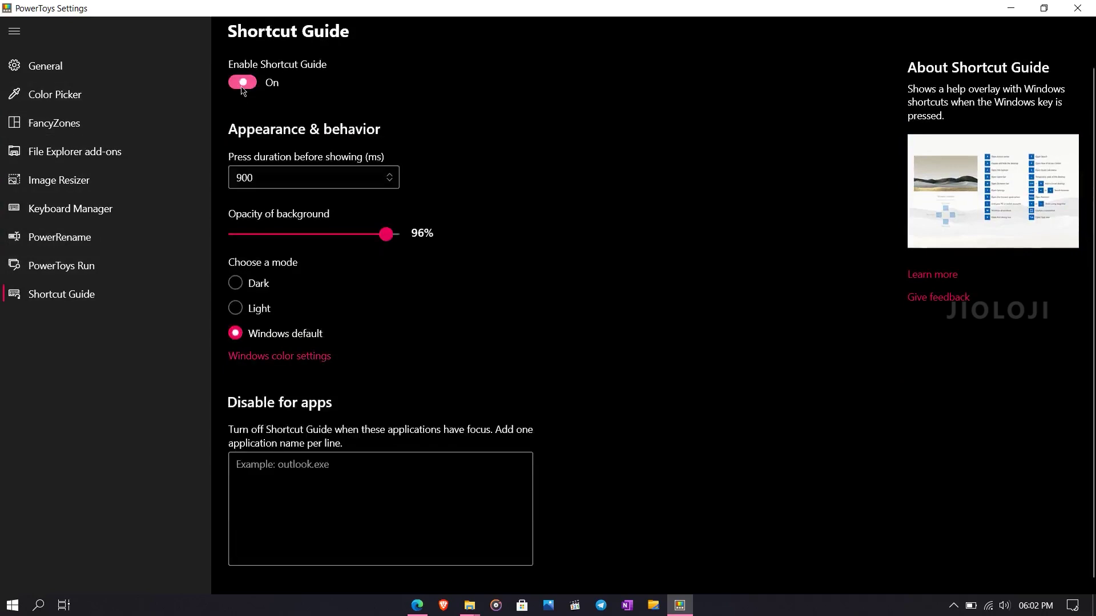
left_click(243, 86)
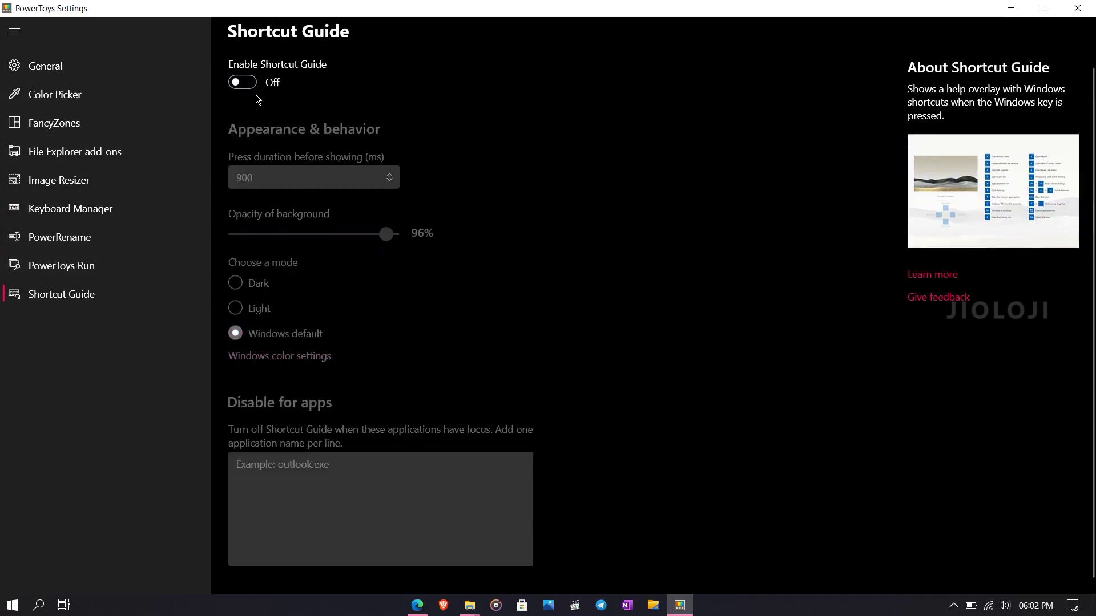
left_click(63, 68)
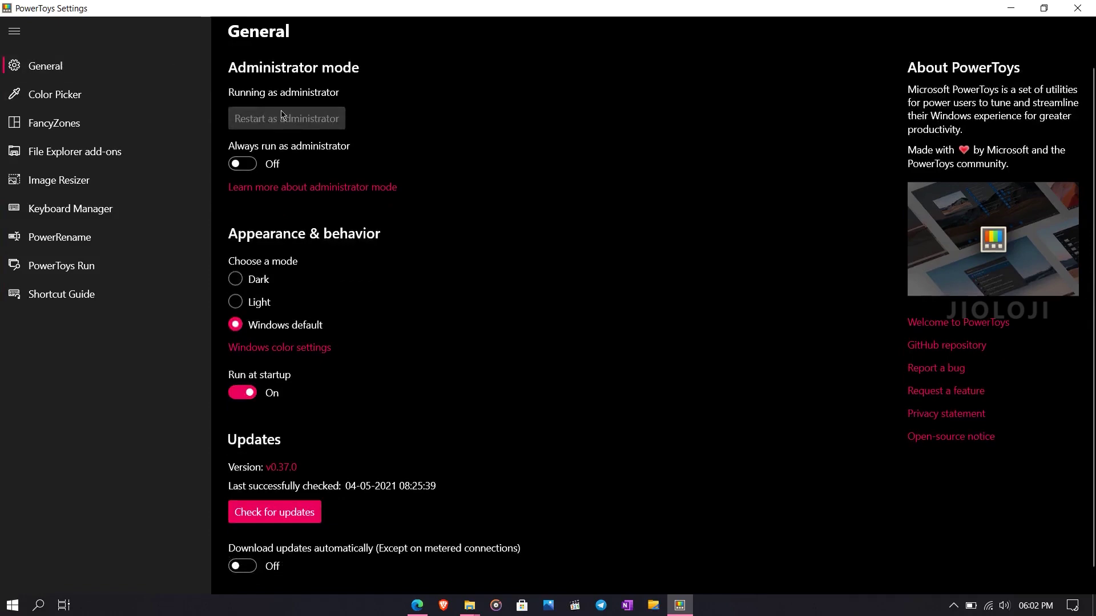
Step: Snap the music player, Downloads, TEMP and GitHub windows into FancyZones zones
left_click(63, 123)
left_click(159, 615)
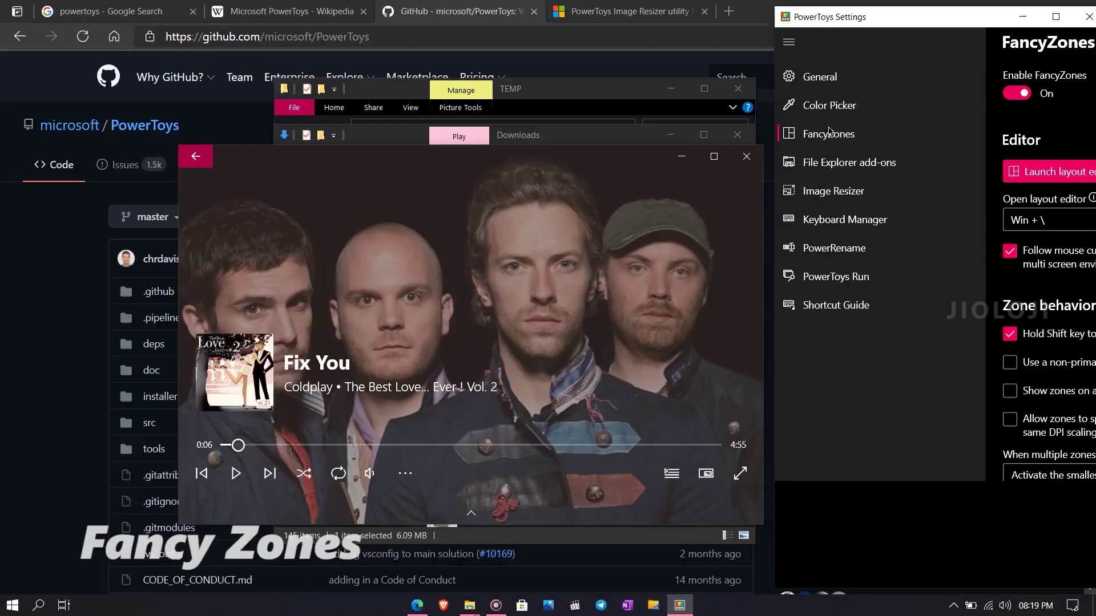
left_click(829, 132)
left_click_drag(423, 156, 245, 341)
mouse_move(521, 137)
left_mouse_down()
mouse_move(502, 212)
mouse_move(517, 54)
mouse_move(558, 21)
mouse_move(542, 359)
mouse_move(530, 127)
mouse_move(522, 148)
left_mouse_up()
left_click(483, 382)
left_click_drag(531, 88, 489, 346)
left_click(226, 120)
left_click_drag(434, 12, 285, 216)
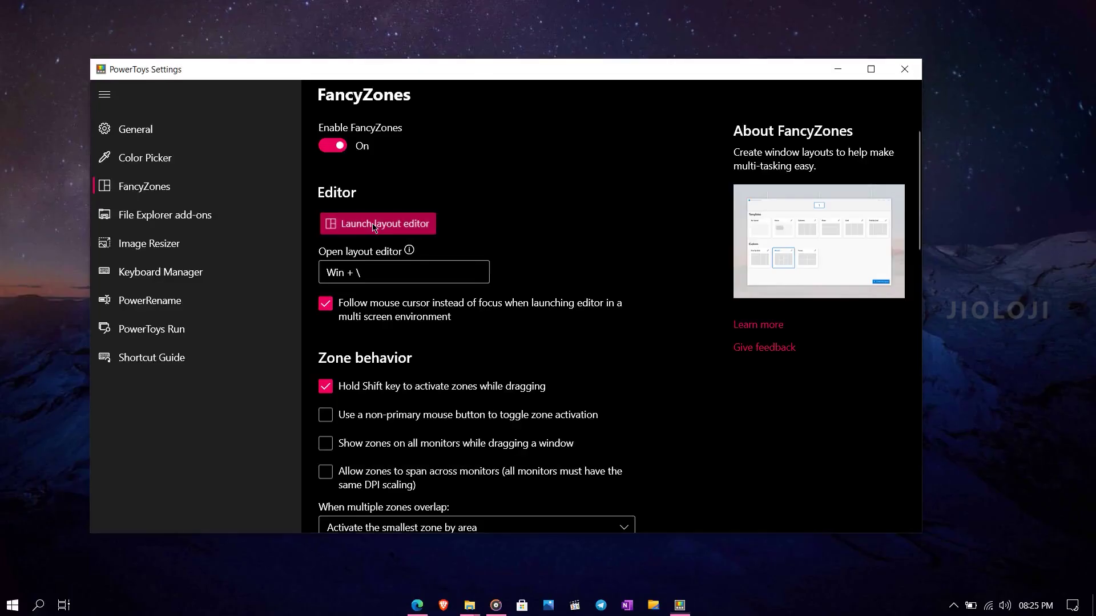
Step: In the FancyZones editor, preview Columns, Rows and Grid layouts, then reselect Custom layout 1
left_click(380, 223)
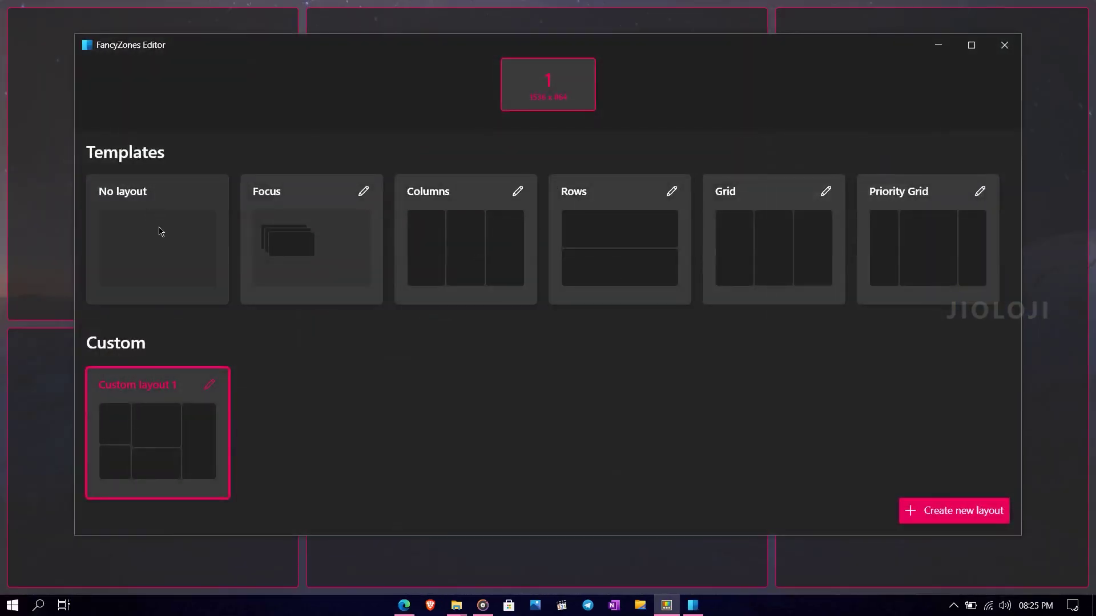
left_click(411, 251)
left_click(571, 257)
left_click(716, 263)
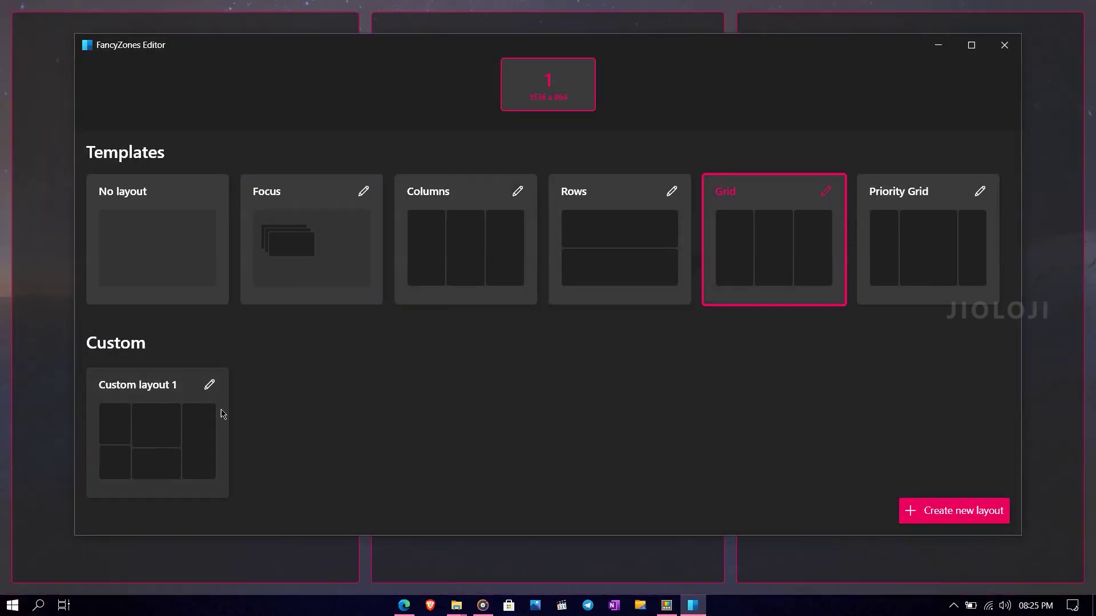
left_click(193, 453)
Step: Create a new grid layout, split the left zone horizontally, widen it, and save and apply
left_click(956, 519)
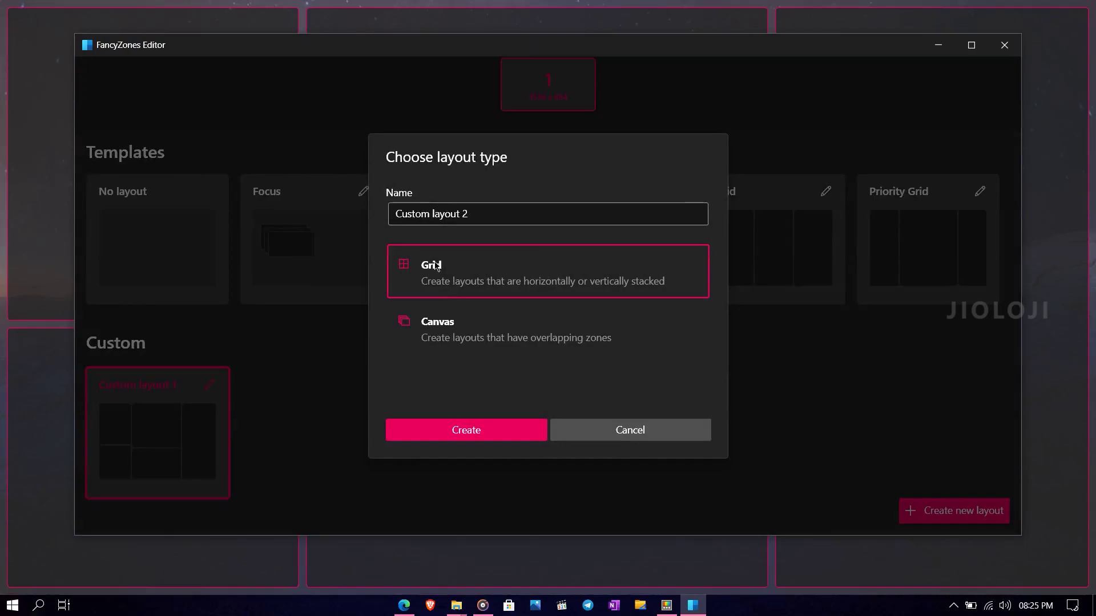
left_click(504, 430)
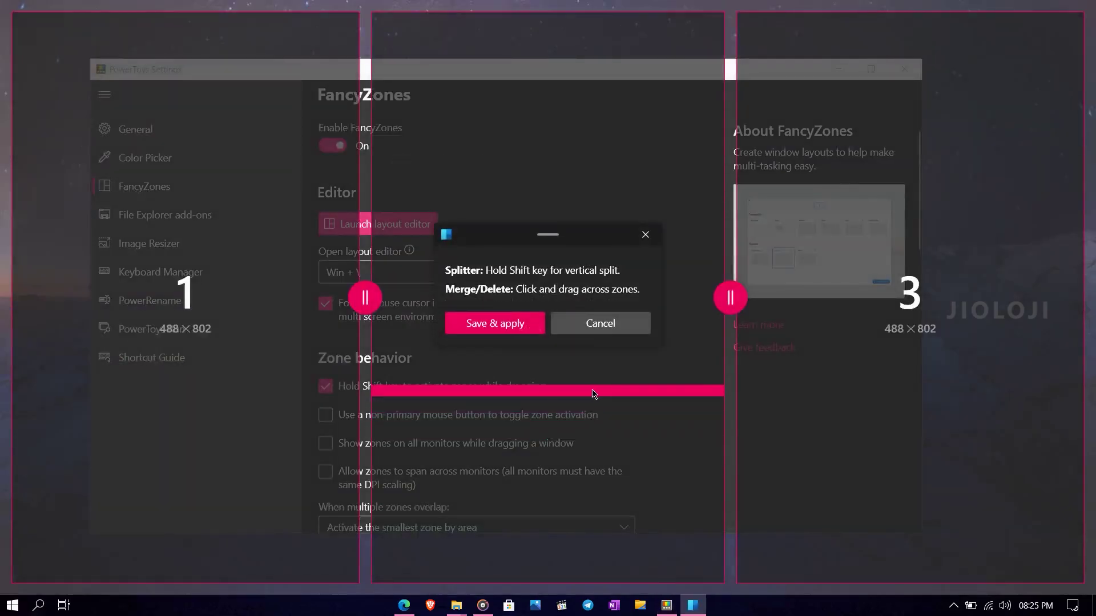
left_click(229, 291)
left_click_drag(365, 294, 593, 239)
left_click(595, 334)
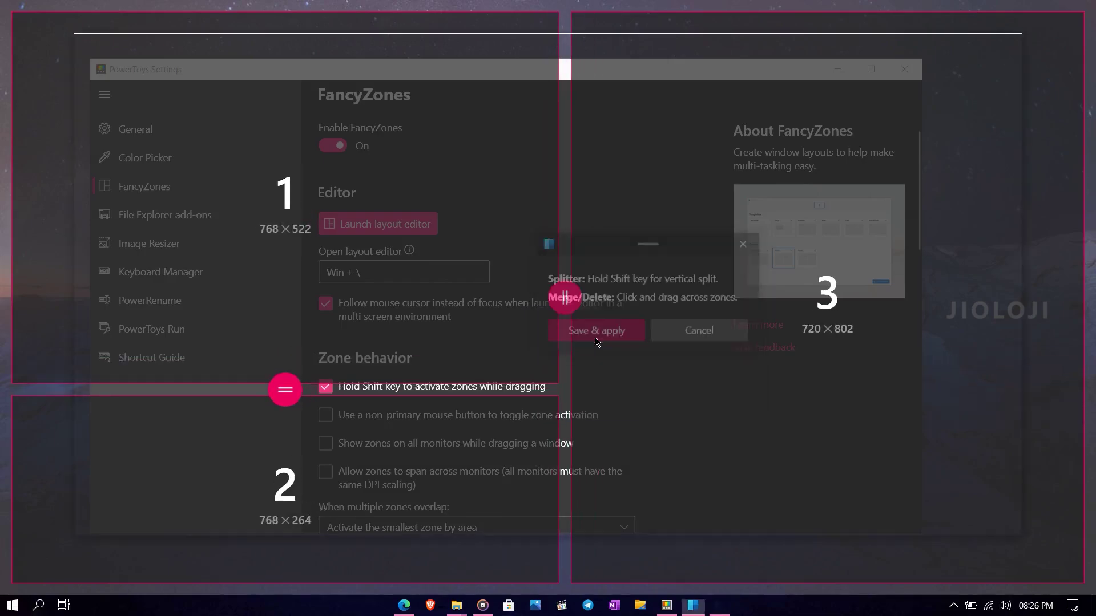
Step: Snap the settings window into the tall right zone and File Explorer into the bottom-left zone
key("Escape")
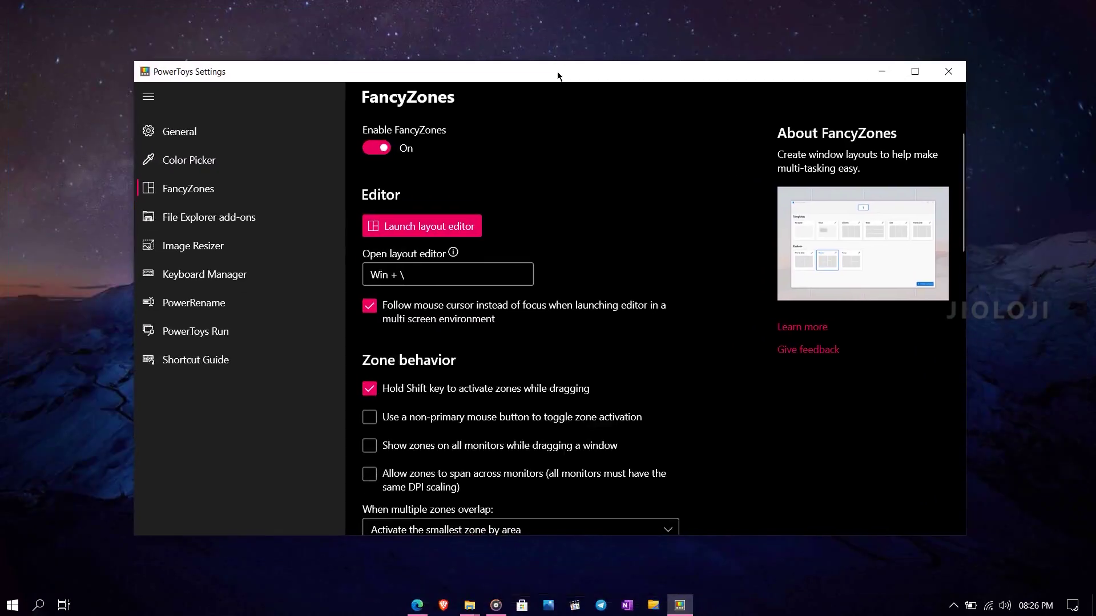
left_click_drag(560, 71, 590, 124)
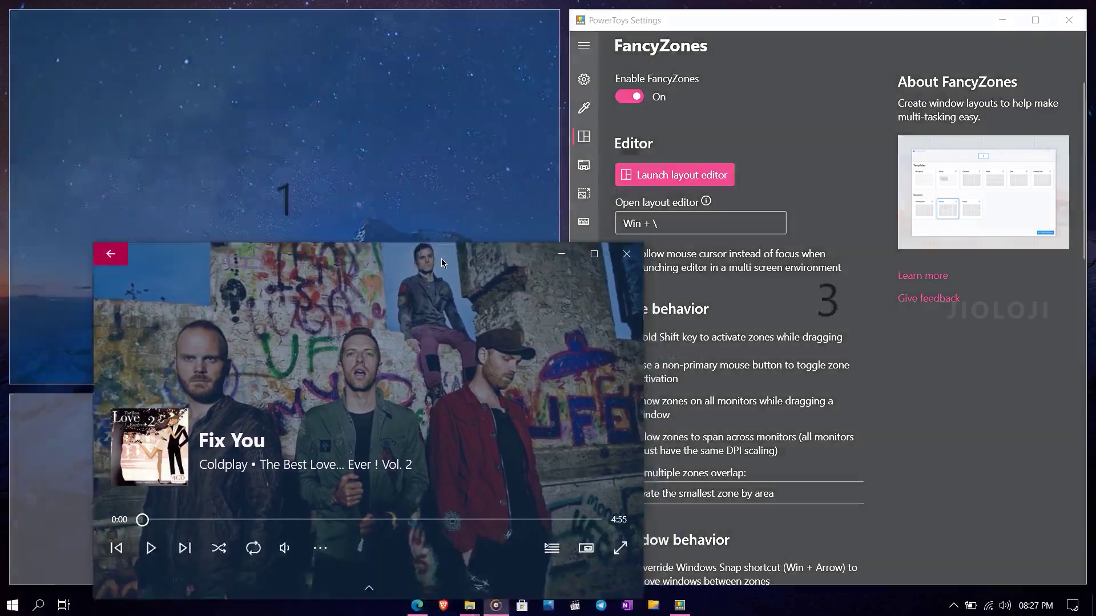
left_click_drag(440, 259, 338, 103)
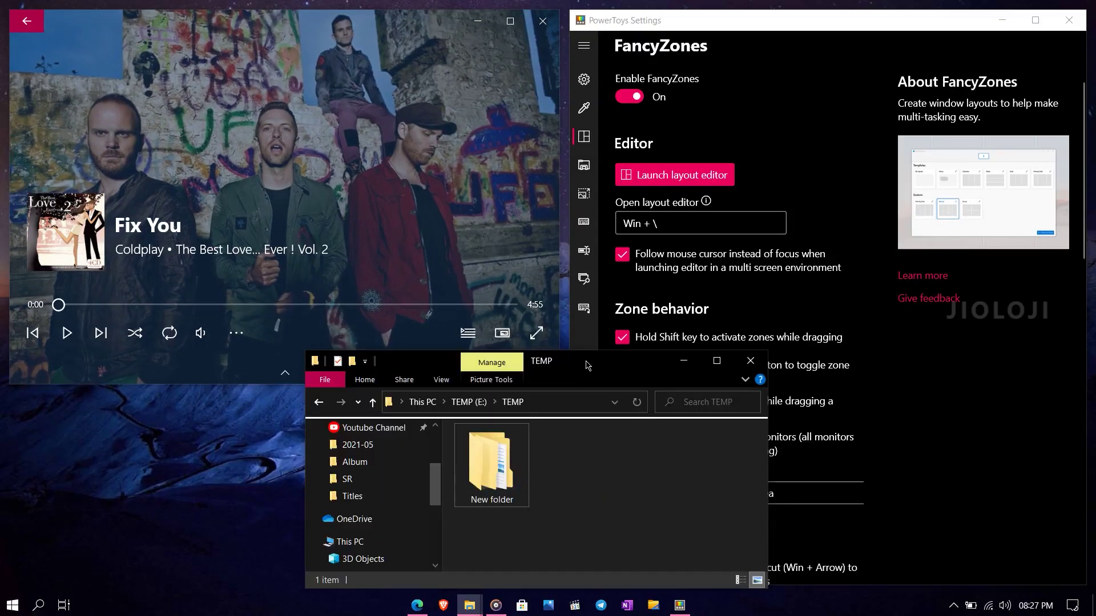
left_click_drag(489, 367, 252, 517)
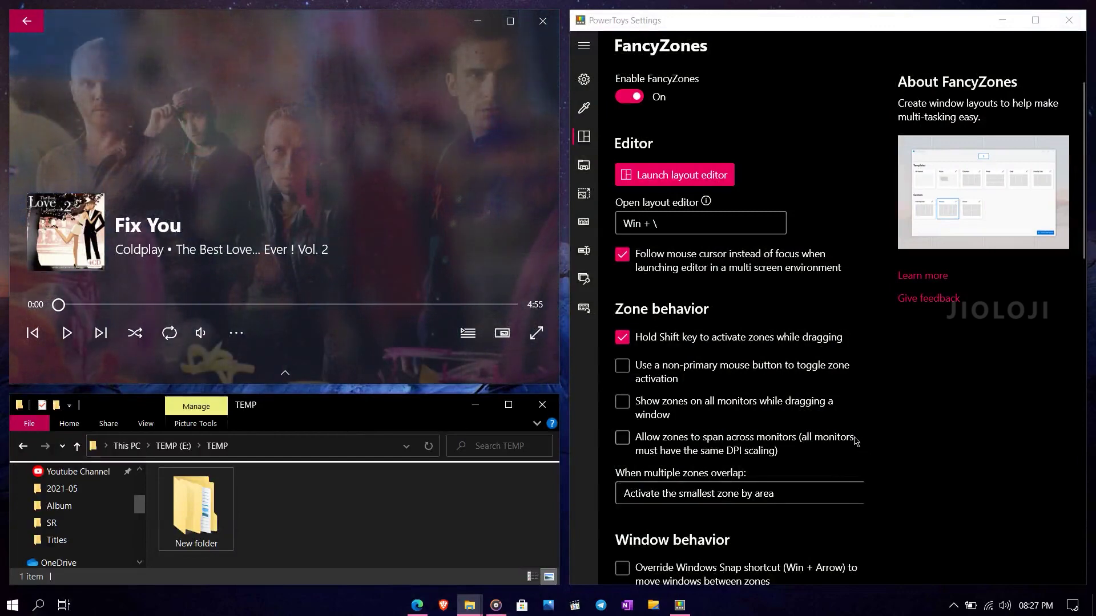
Step: Split the FancyZones layout into nine zones, then snap File Explorer into the new zones
key("super+backslash")
left_click(183, 148, "shift")
left_click(273, 158)
left_click(109, 142)
left_click(176, 448, "shift")
left_click(90, 497)
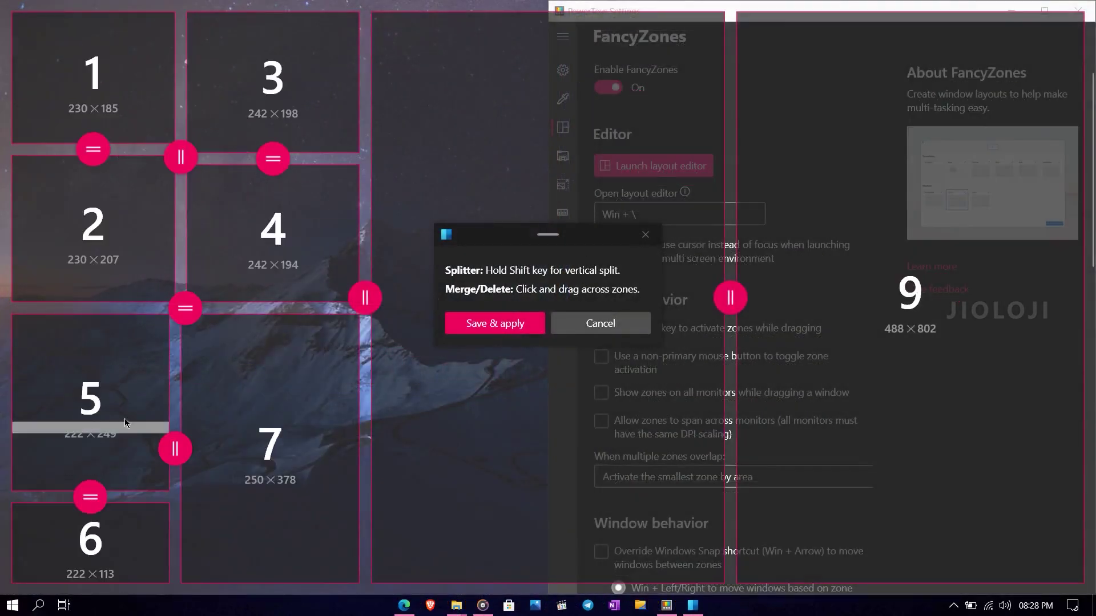
left_click(269, 435)
left_click_drag(269, 436, 269, 404)
left_click(269, 491, "shift")
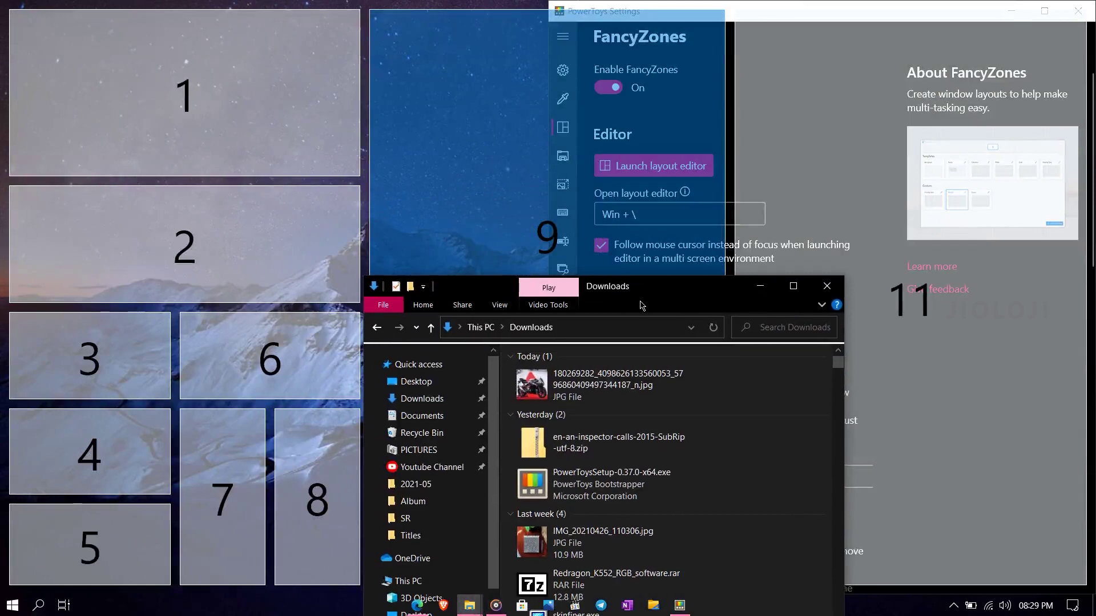
left_click_drag(588, 288, 311, 368)
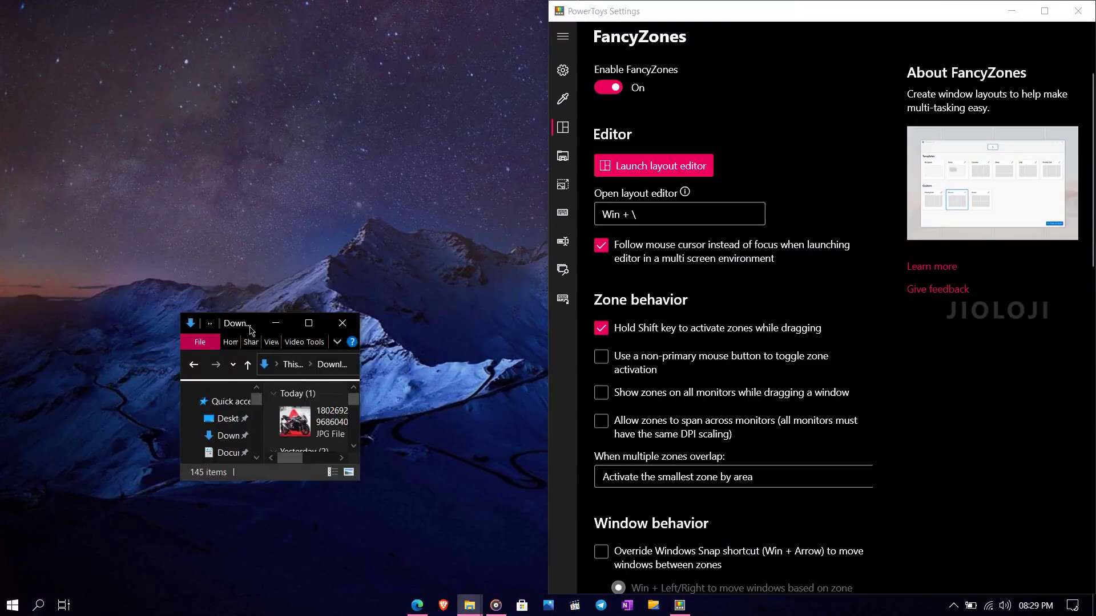
left_click_drag(250, 331, 107, 344)
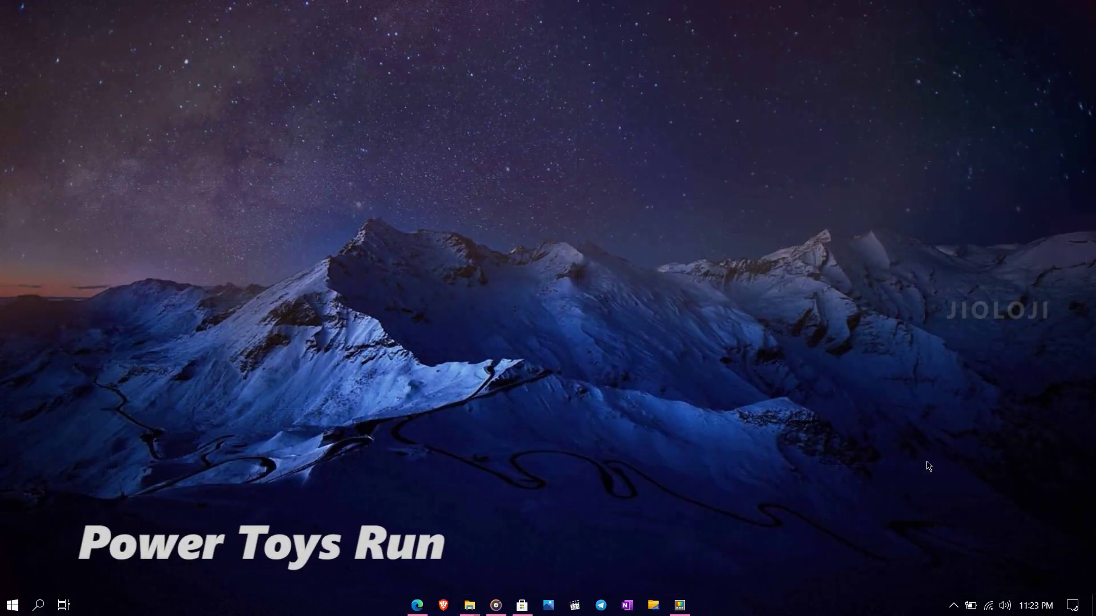
Step: Launch Disk Cleanup from PowerToys Run by searching 'disk cleanup'
key("alt+space")
type("disk ")
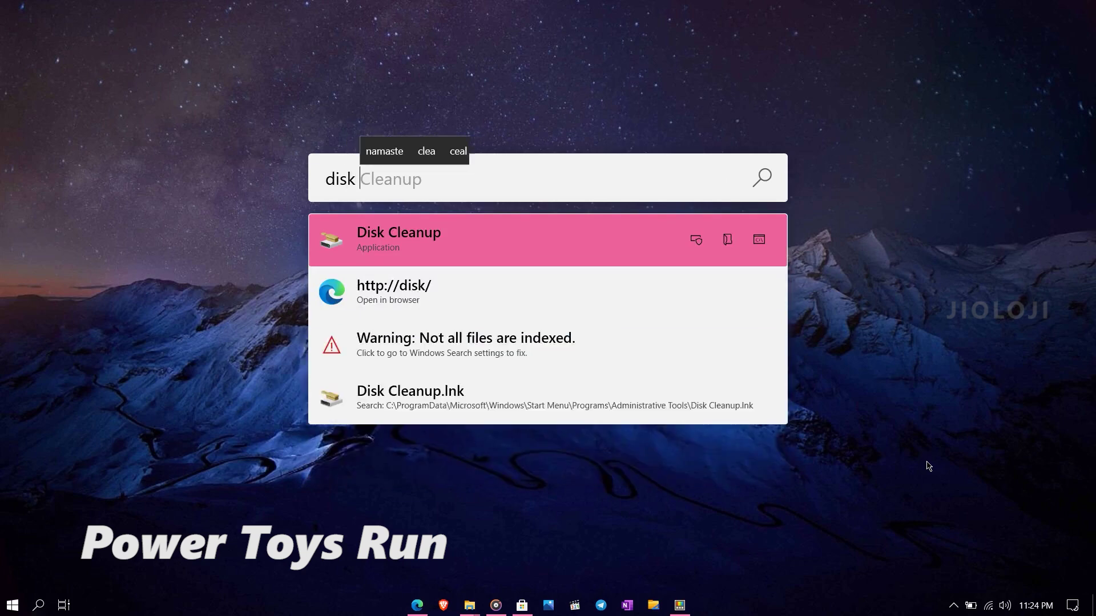
type("cleanup")
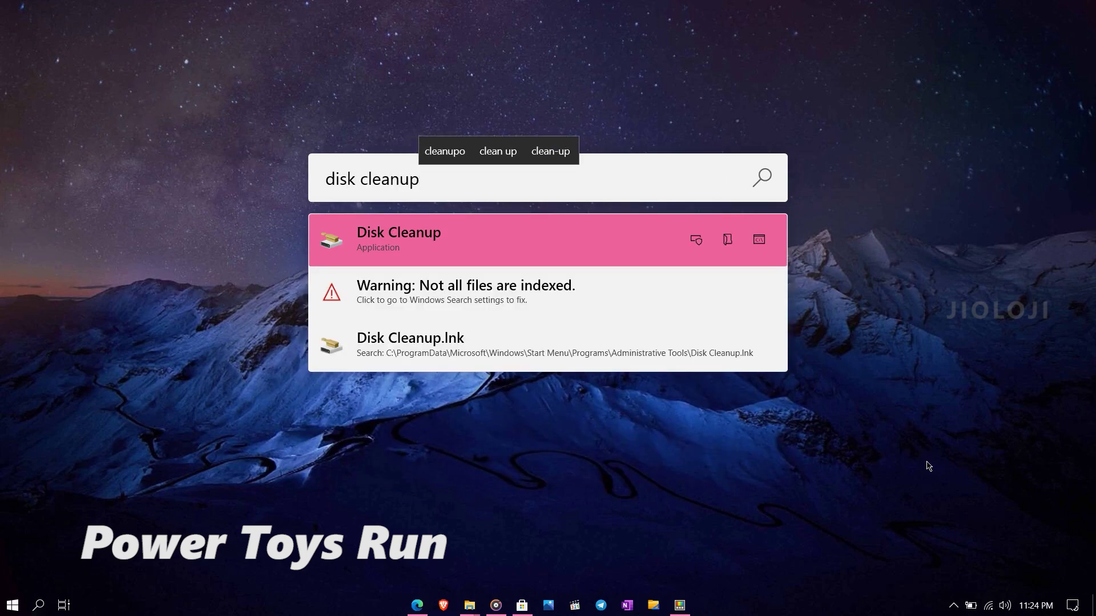
key("Return")
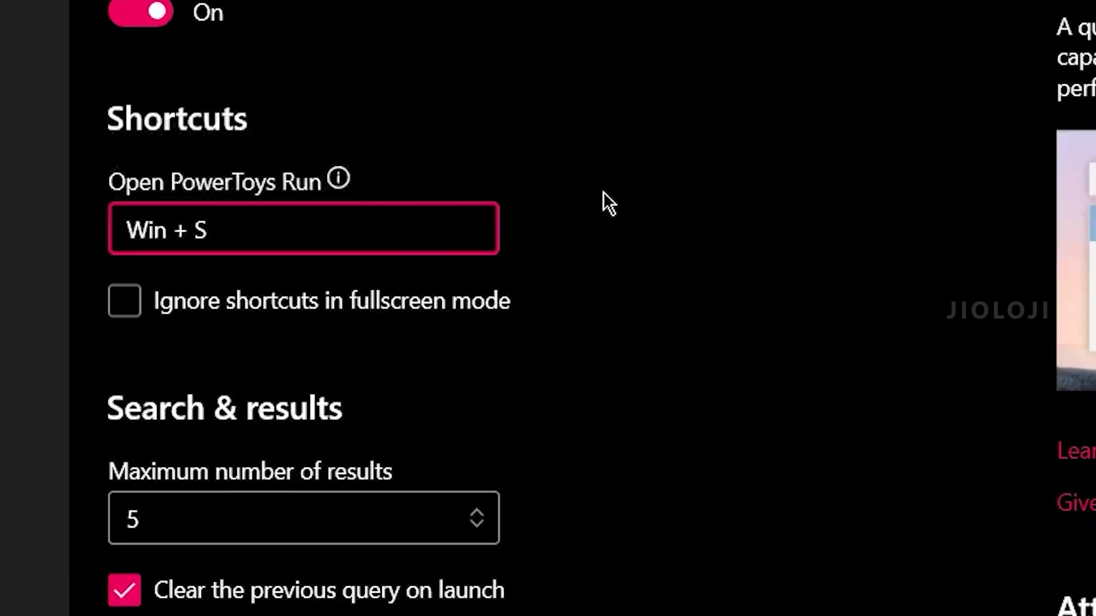
Step: Launch Microsoft Store via 'store', then search 'prime video' for the Prime Video app
key("super+s")
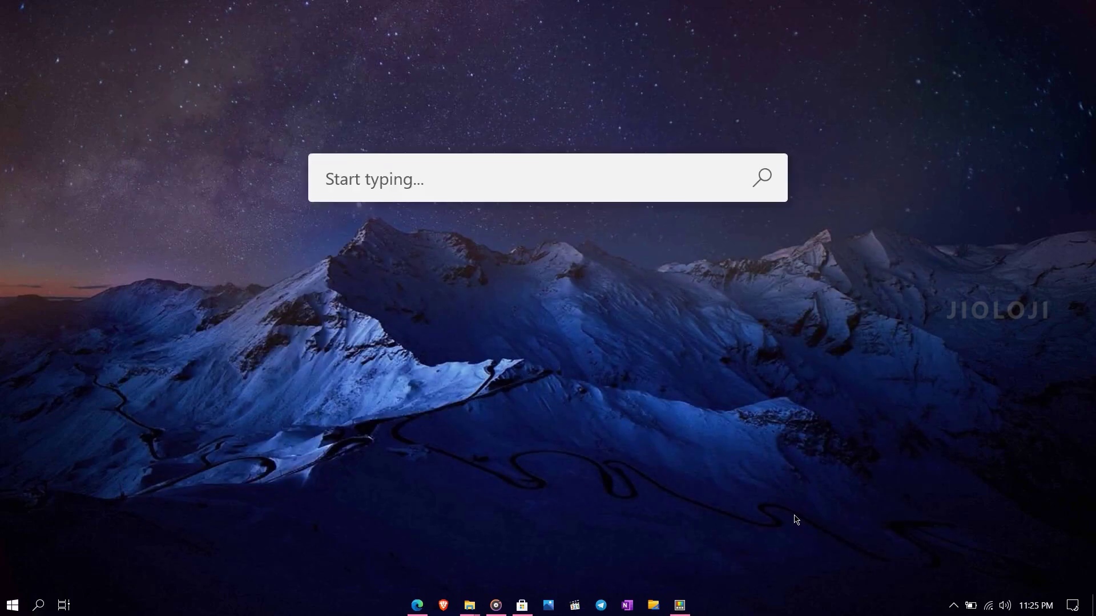
type("store")
key("Return")
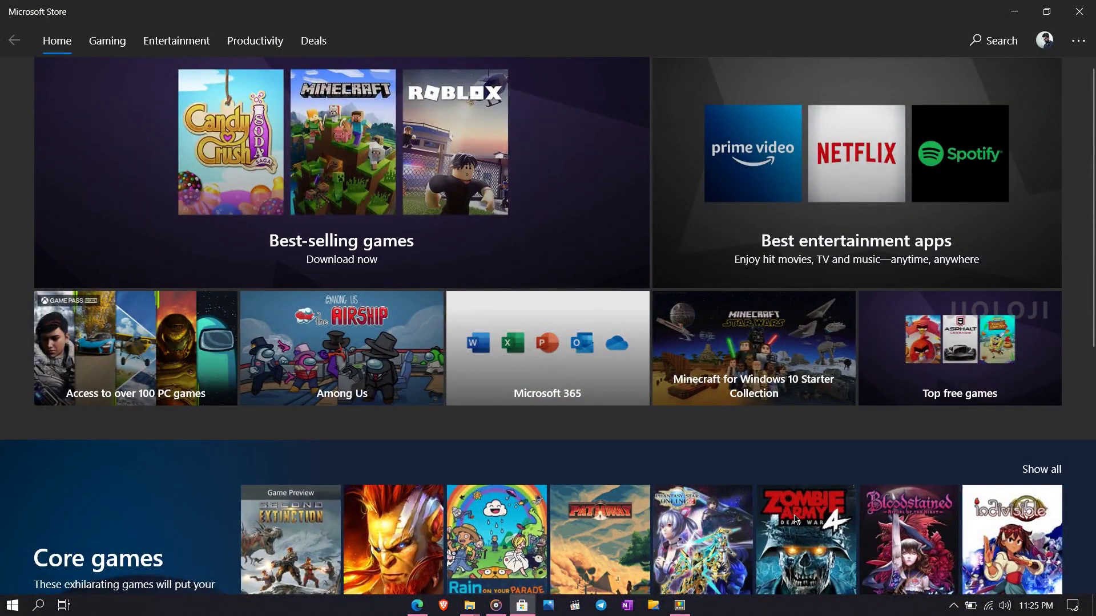
scroll(666, 386, "down", 3)
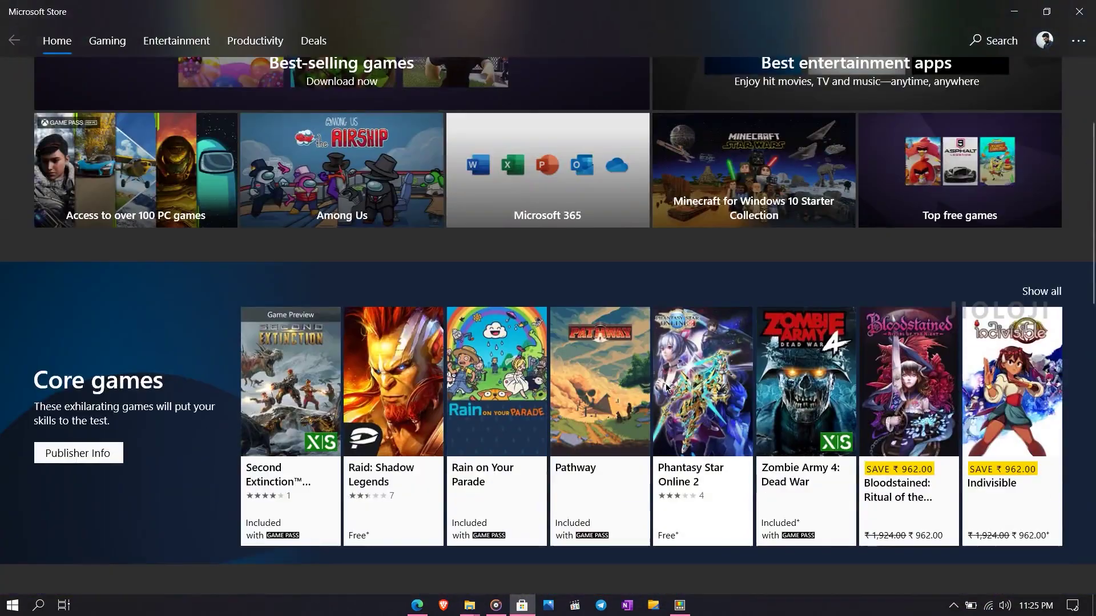
key("alt+space")
type("prime video")
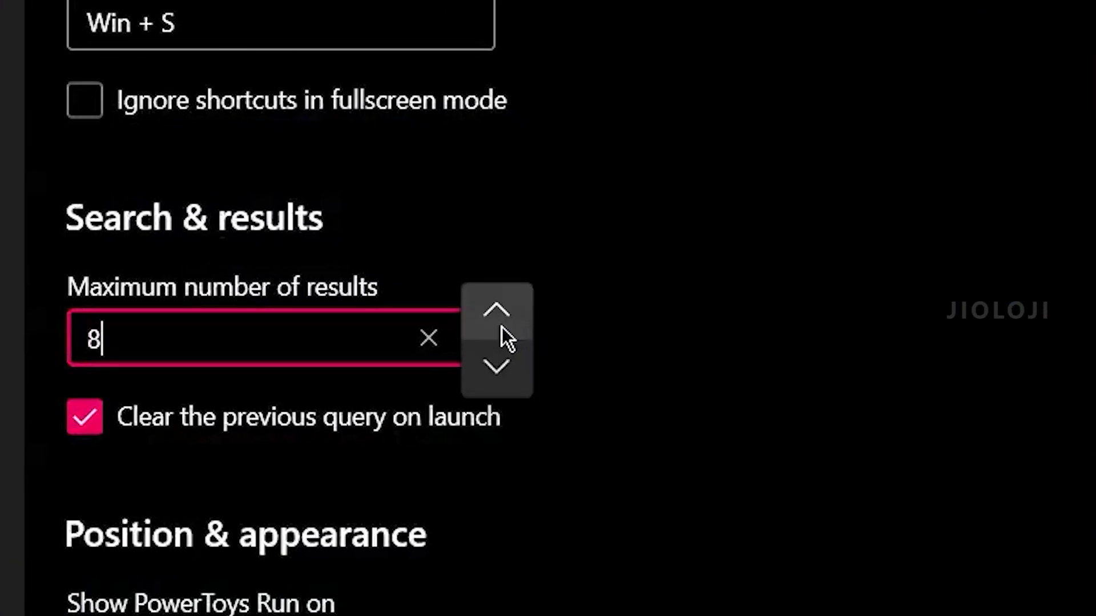
Step: Raise PowerToys Run's maximum results to 9 and show it on the focused window's monitor, testing with 'davinci'
left_click(502, 327)
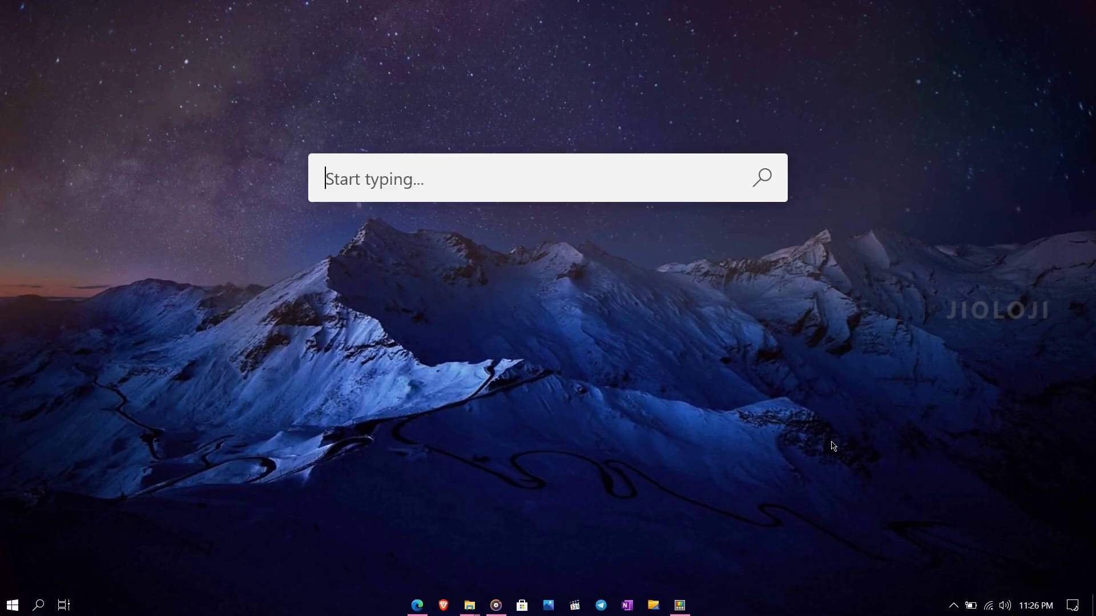
type("davinci")
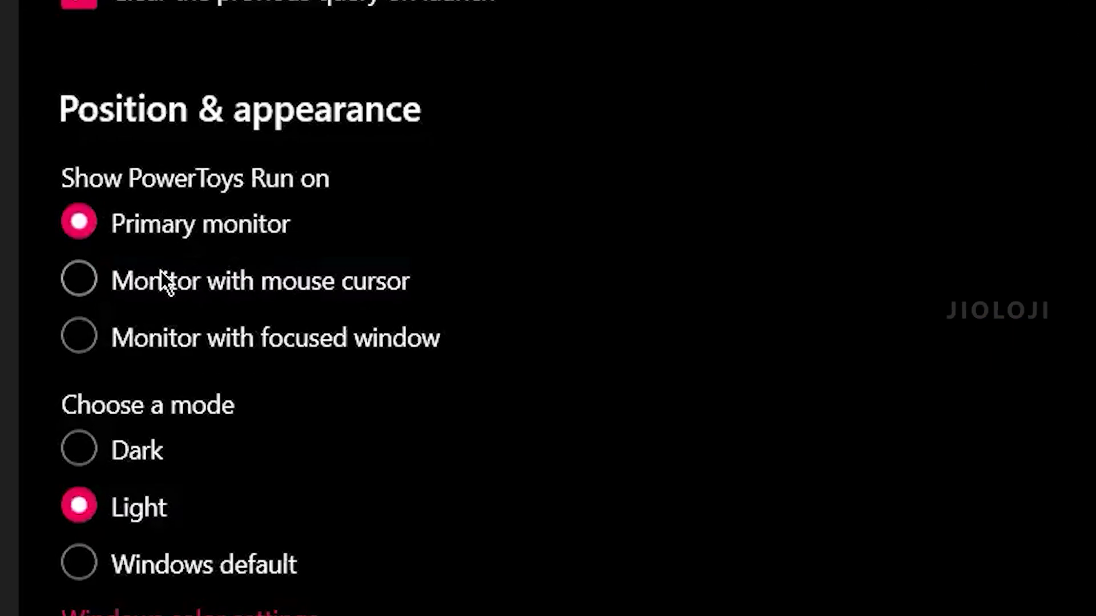
left_click(106, 348)
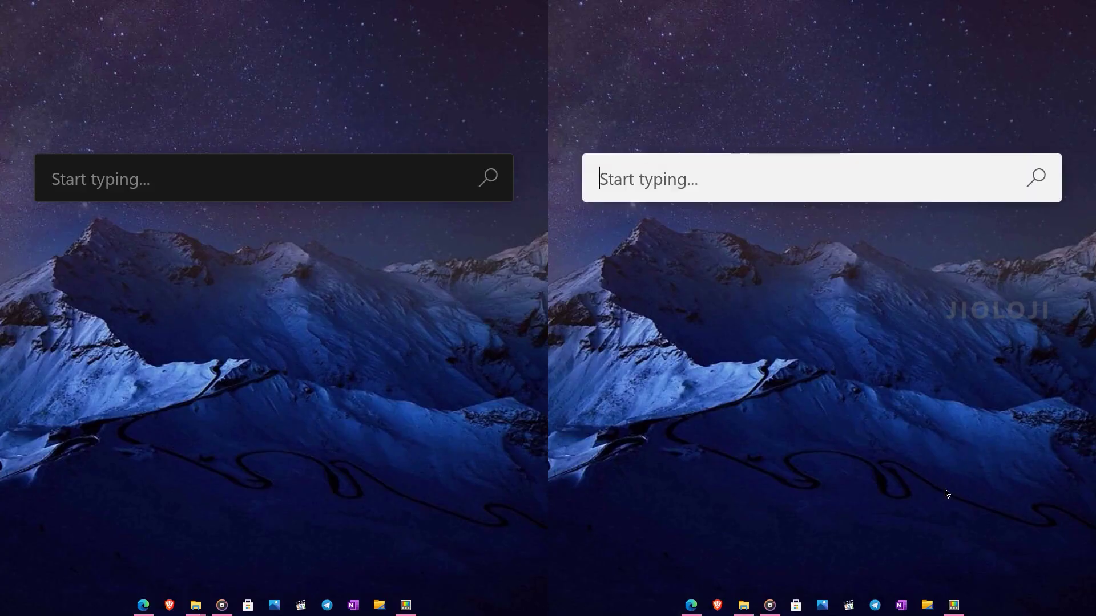
type("dav")
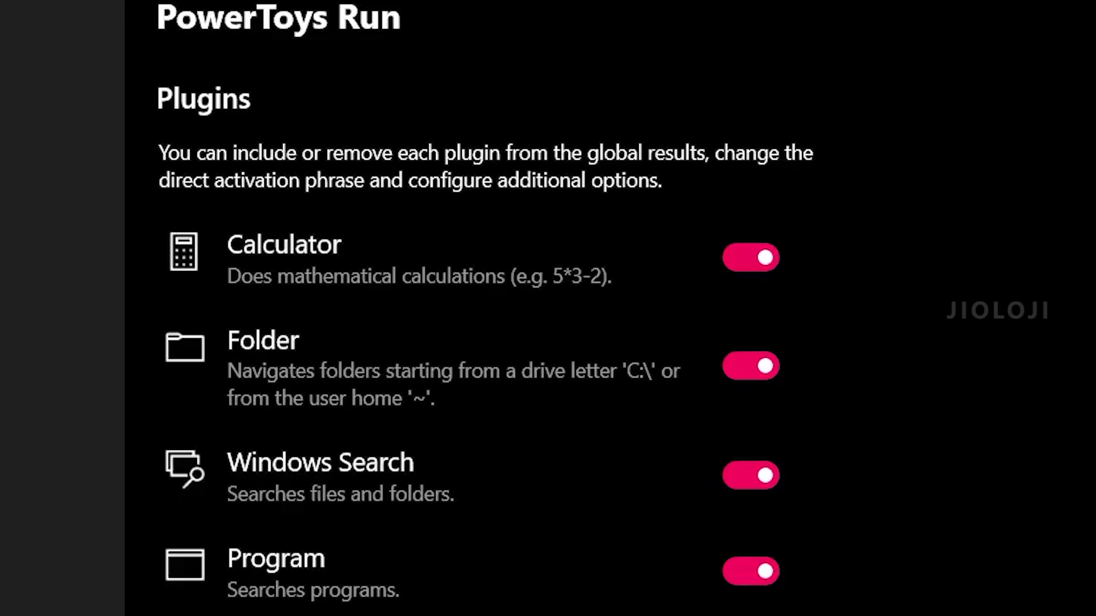
scroll(485, 342, "down", 5)
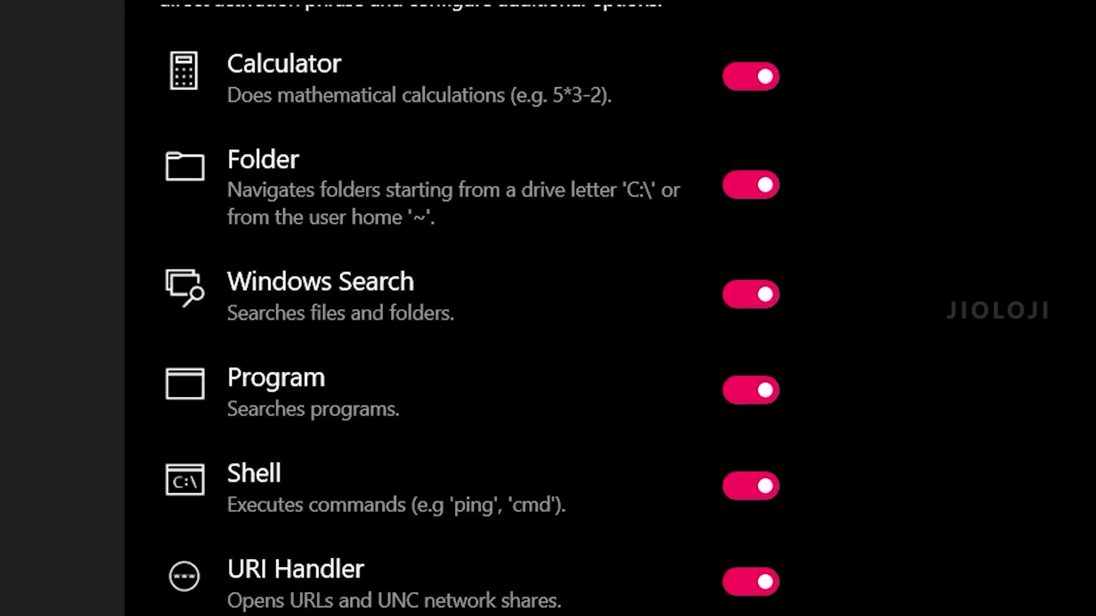
Step: Run the netstat command from PowerToys Run
scroll(485, 342, "down", 4)
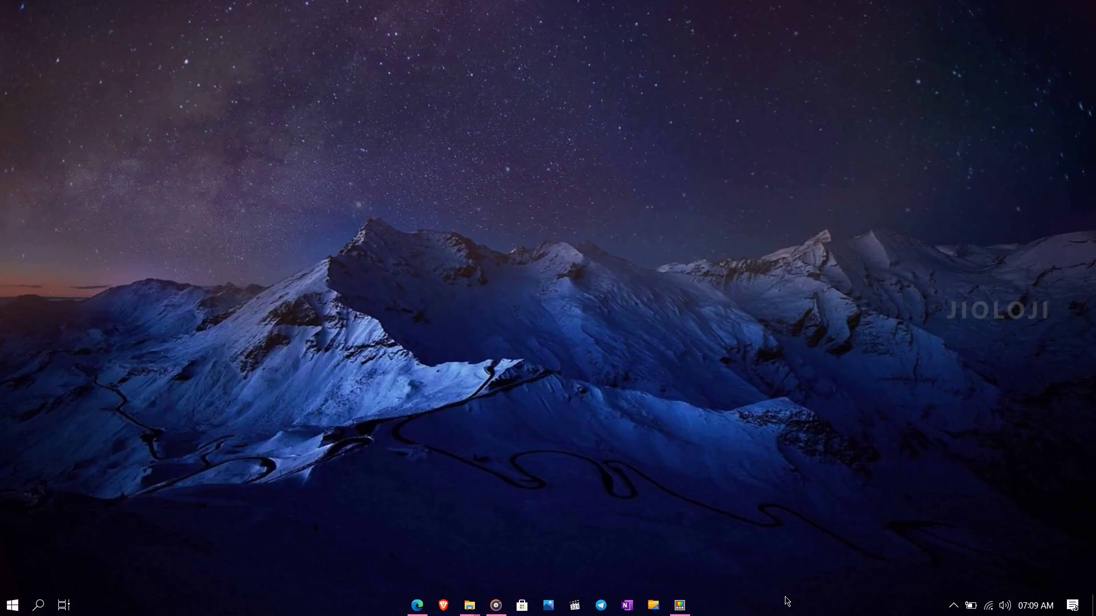
key("alt+space")
type("netstat")
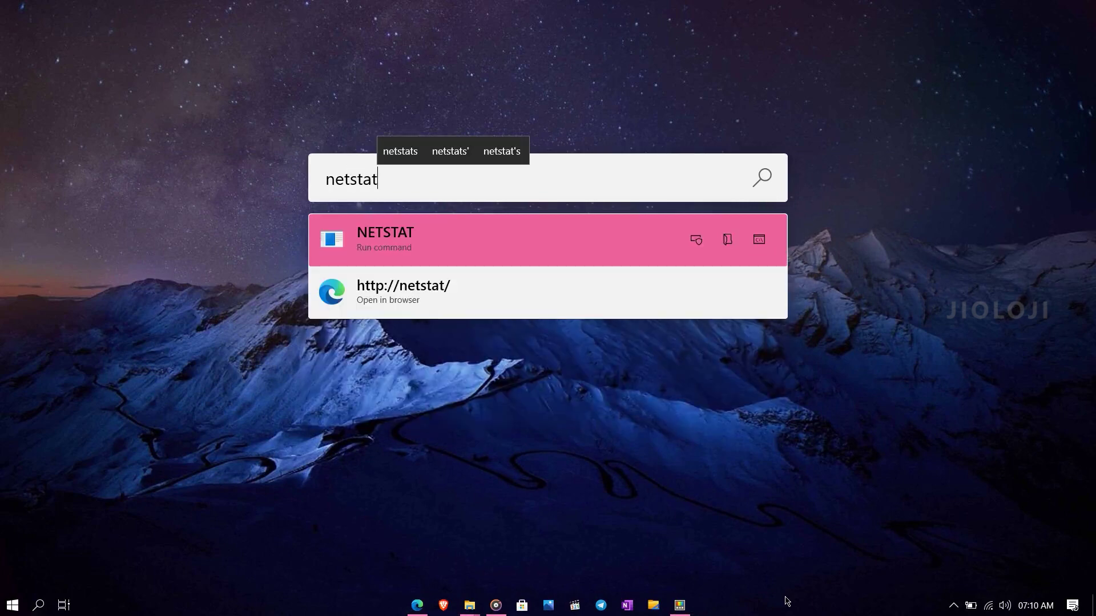
key("Return")
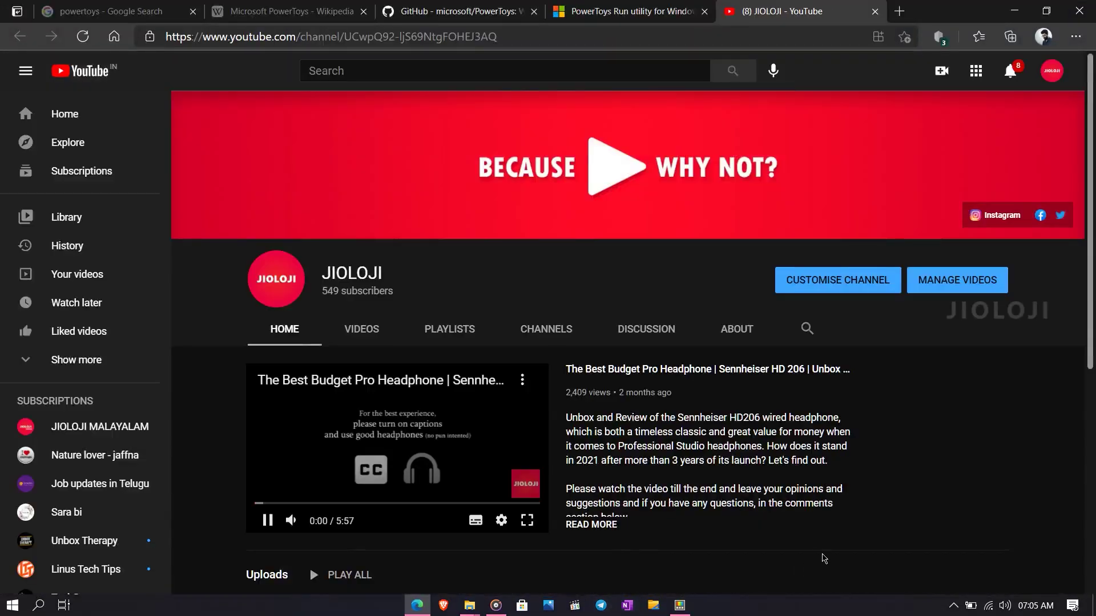
Step: Calculate 764564*64 inline in PowerToys Run, then close the search box
scroll(824, 558, "down", 4)
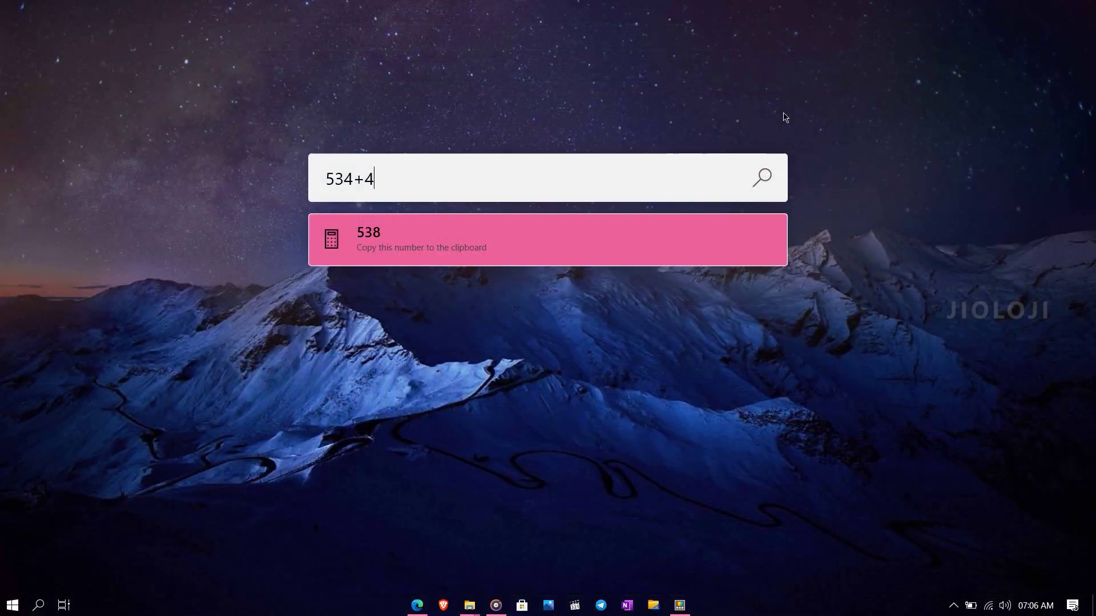
key("ctrl+a")
key("BackSpace")
type("764564*64")
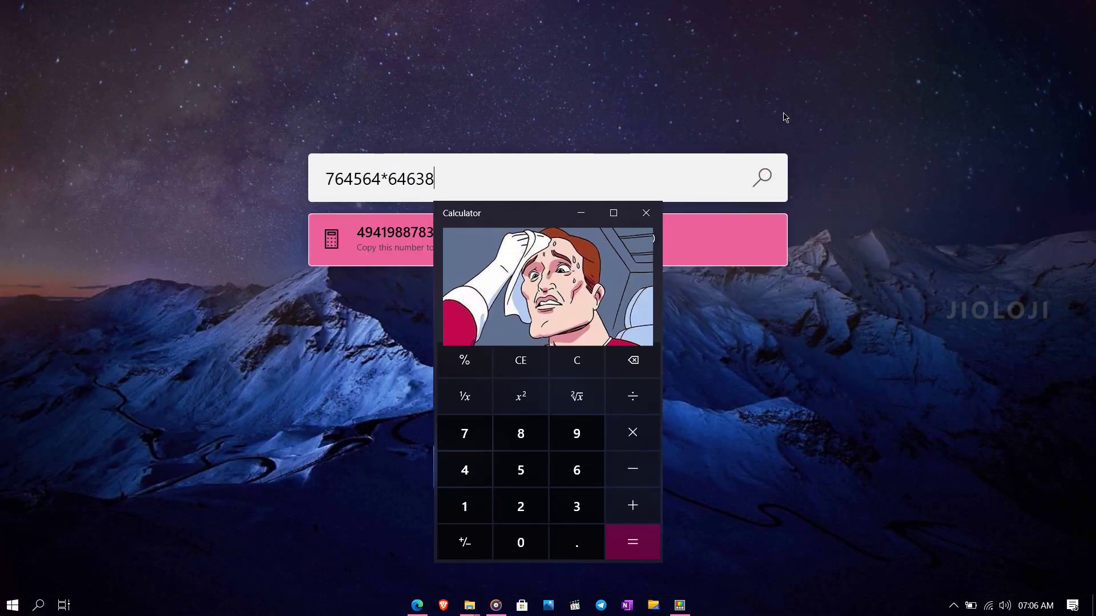
key("Escape")
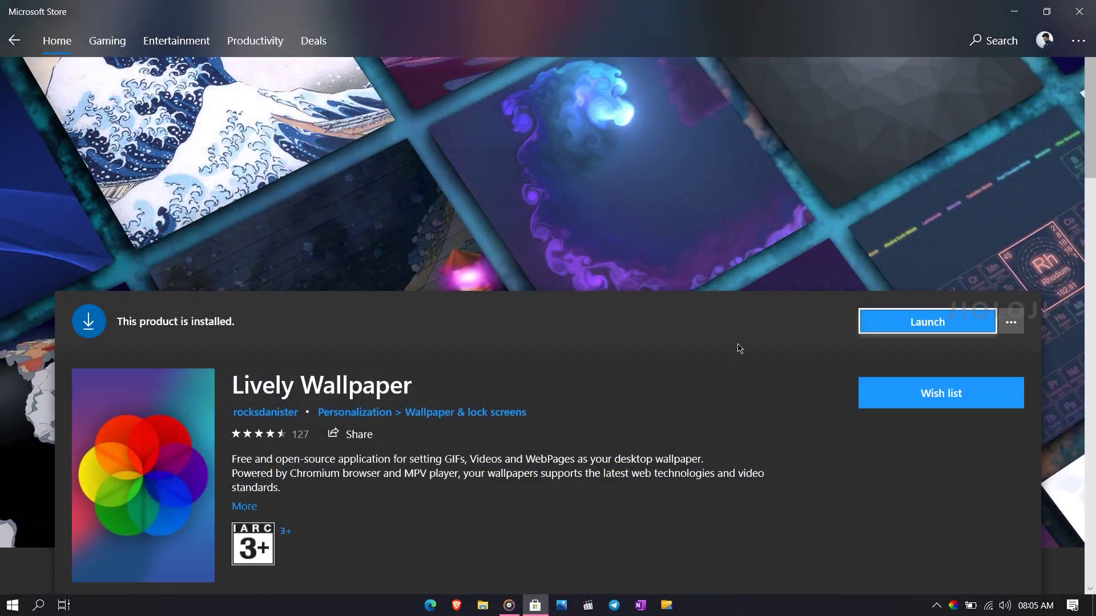
Step: Scroll down through the Lively Wallpaper page in Microsoft Store
scroll(739, 349, "down", 3)
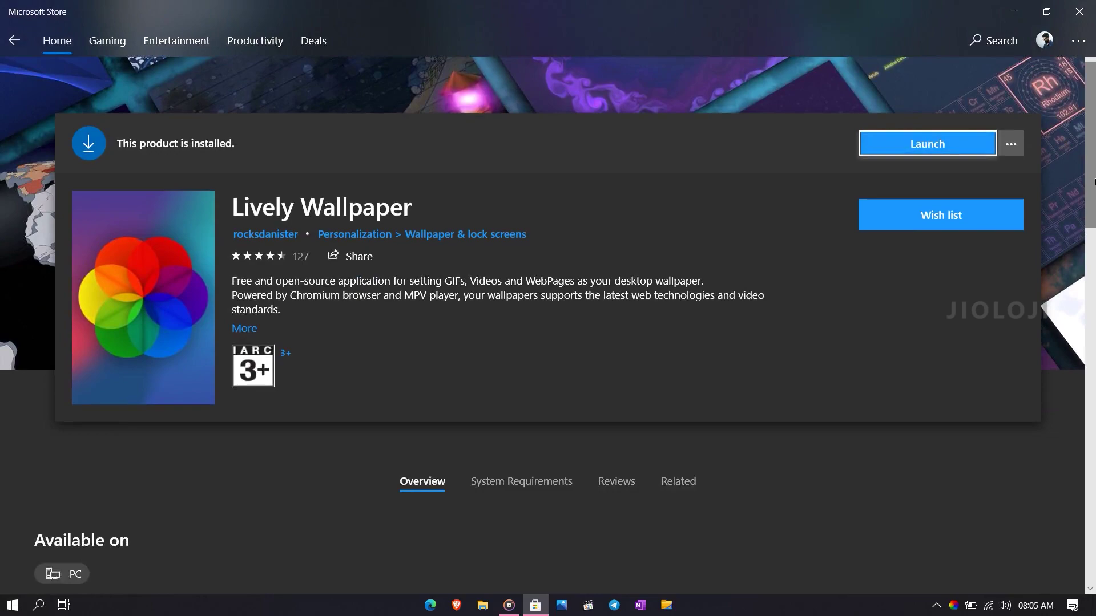
left_click_drag(1094, 181, 1094, 363)
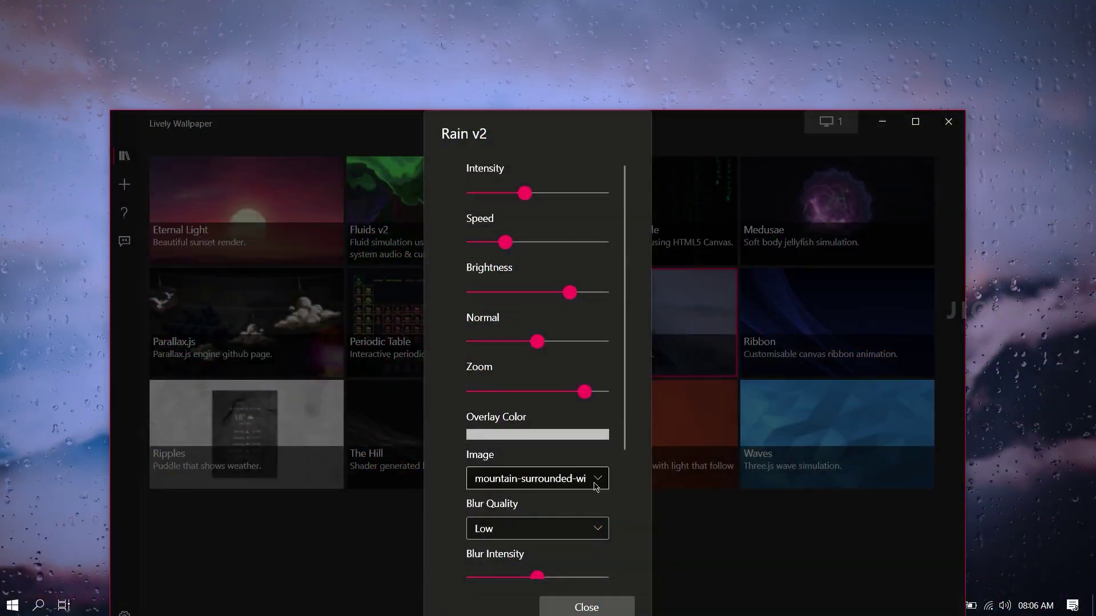
Step: Set Rain v2's backdrop to the city-lights night image and raise its brightness
left_click(596, 487)
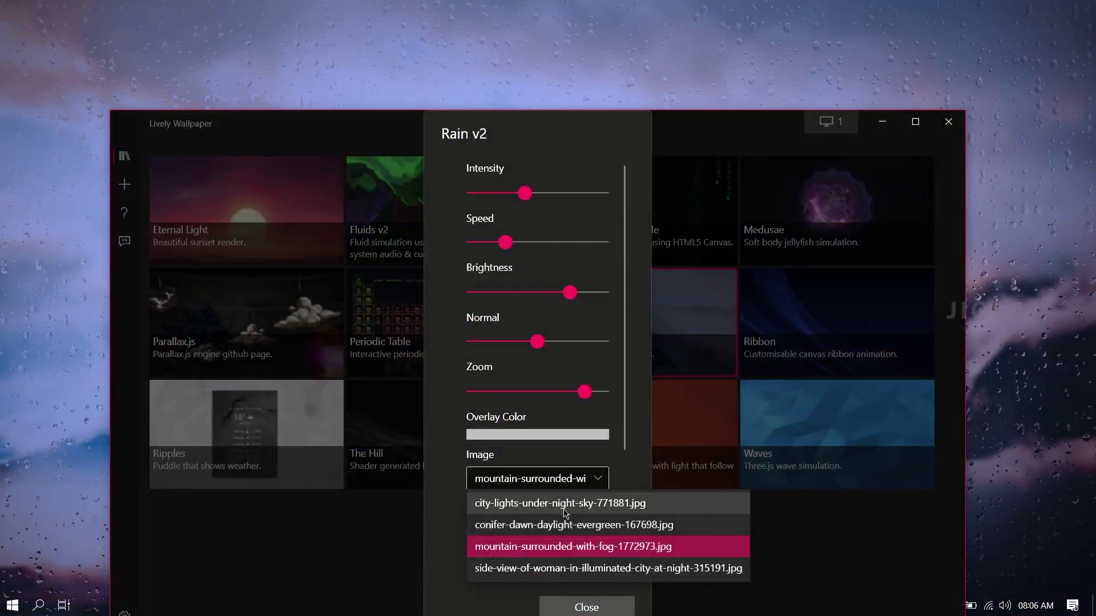
left_click(562, 506)
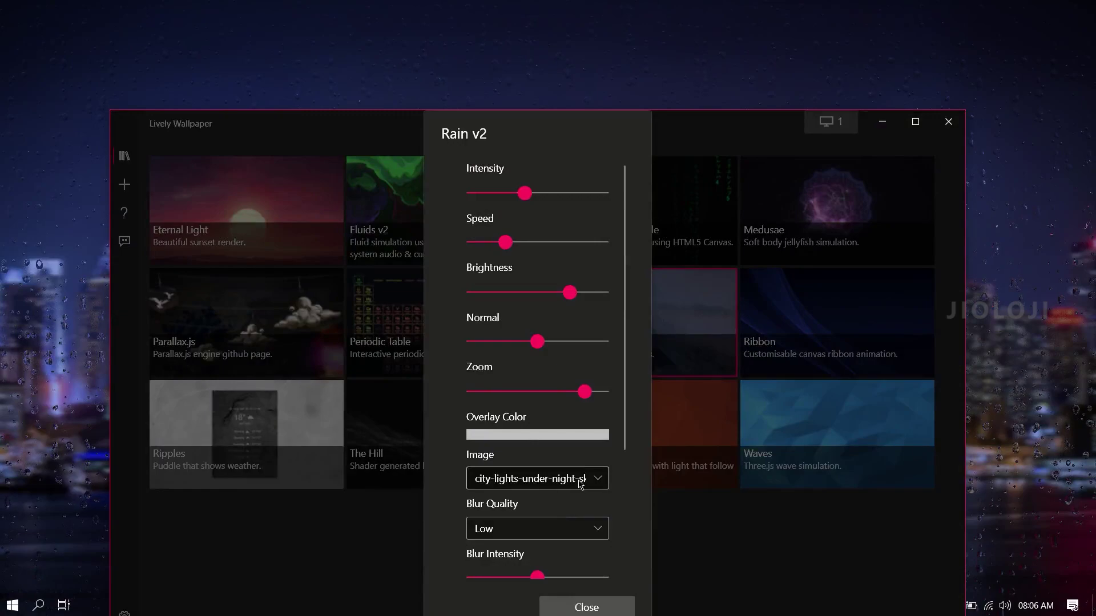
left_click(581, 484)
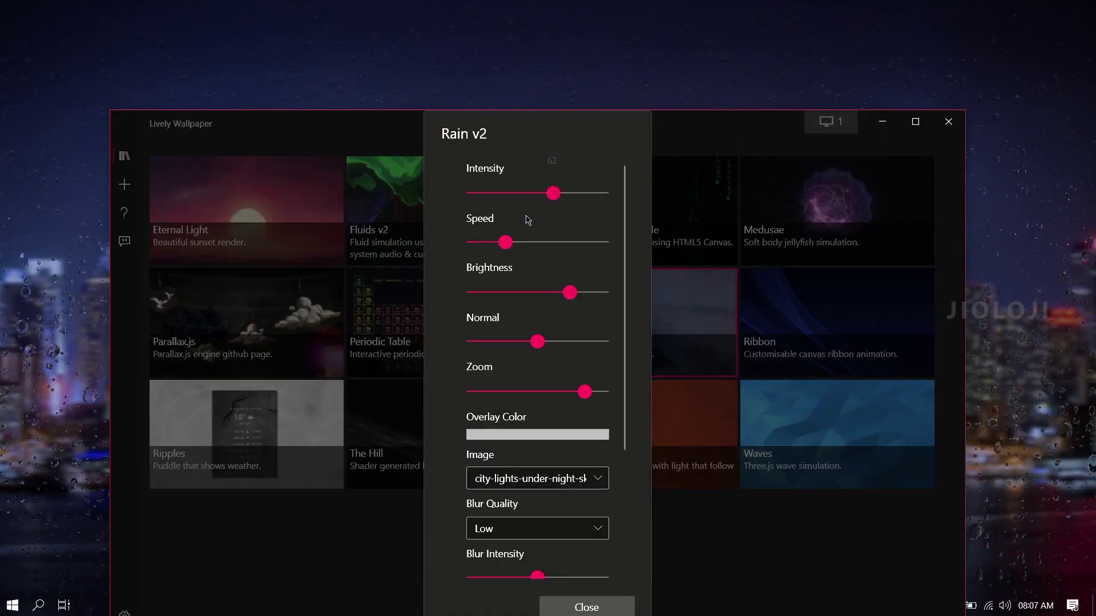
left_click_drag(558, 295, 596, 301)
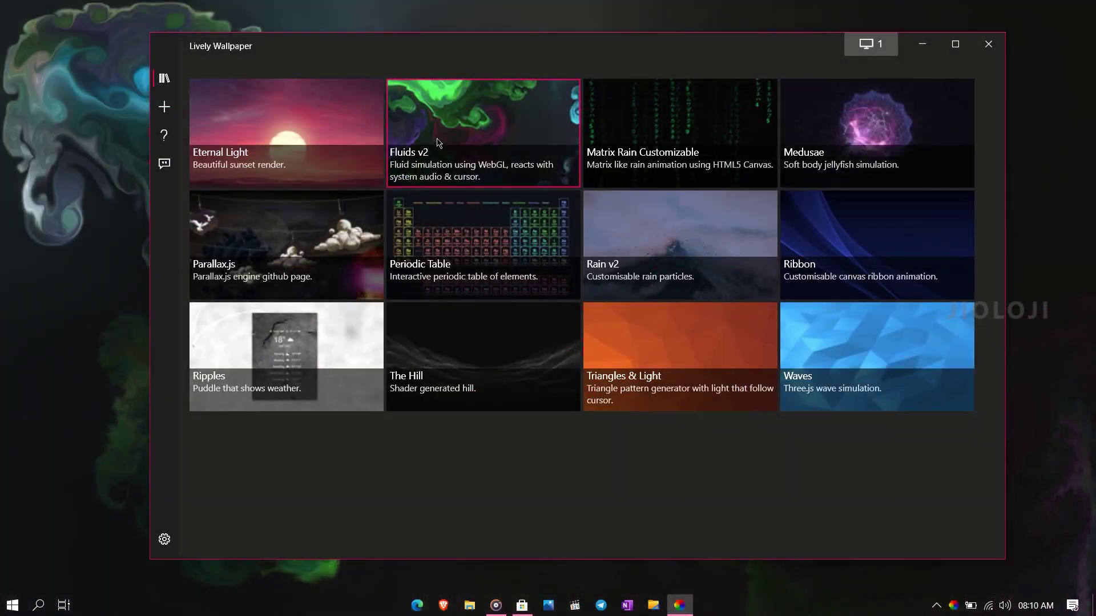
Step: Pause, then close the animated wallpapers from Lively's quick options menu
right_click(440, 140)
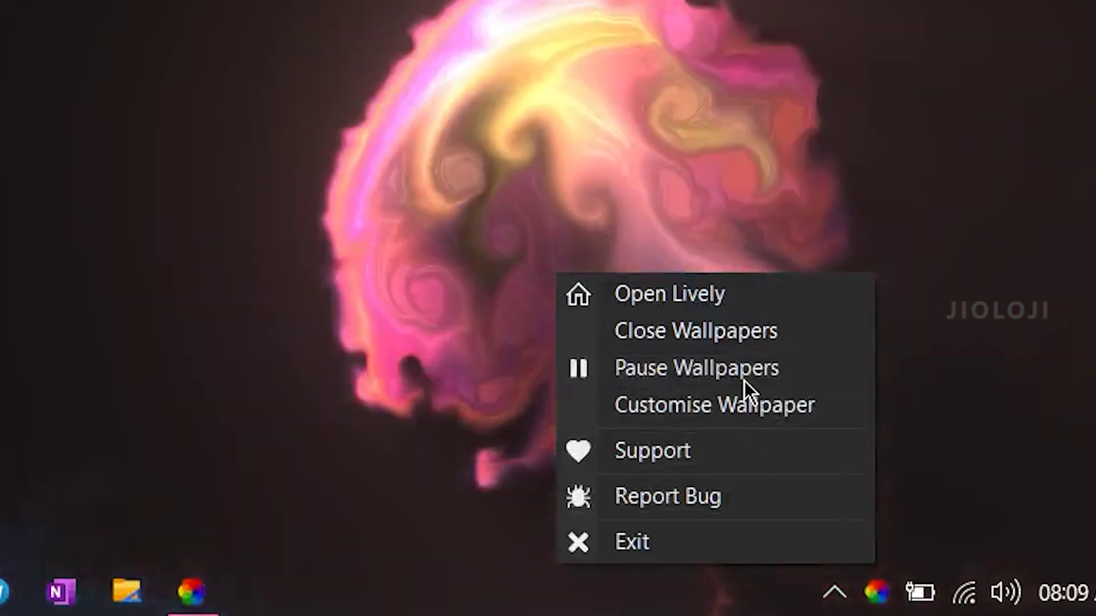
left_click(744, 381)
right_click(886, 589)
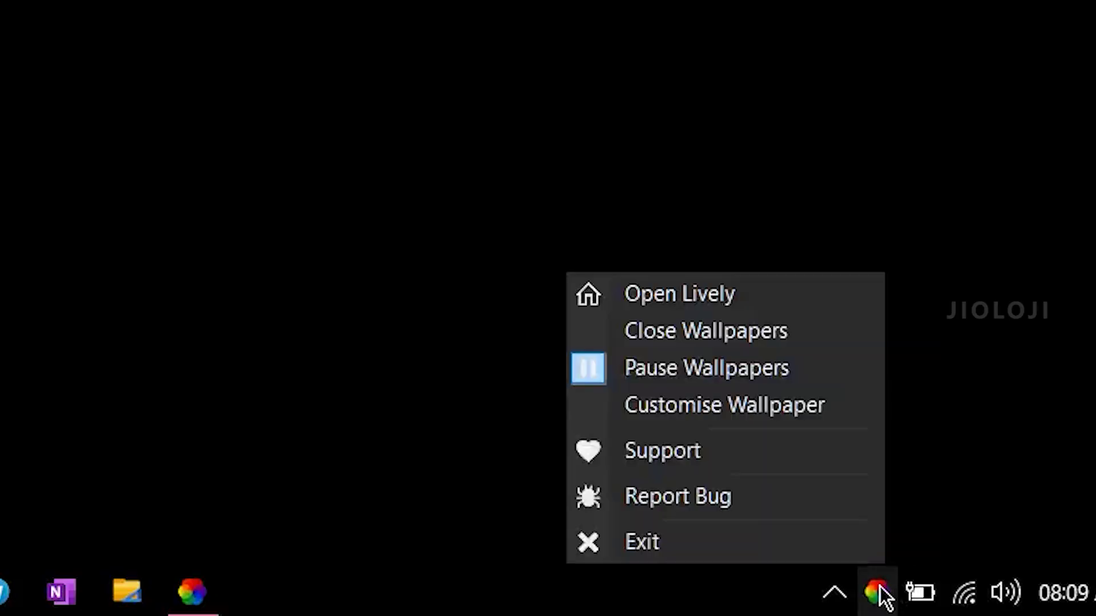
left_click(699, 331)
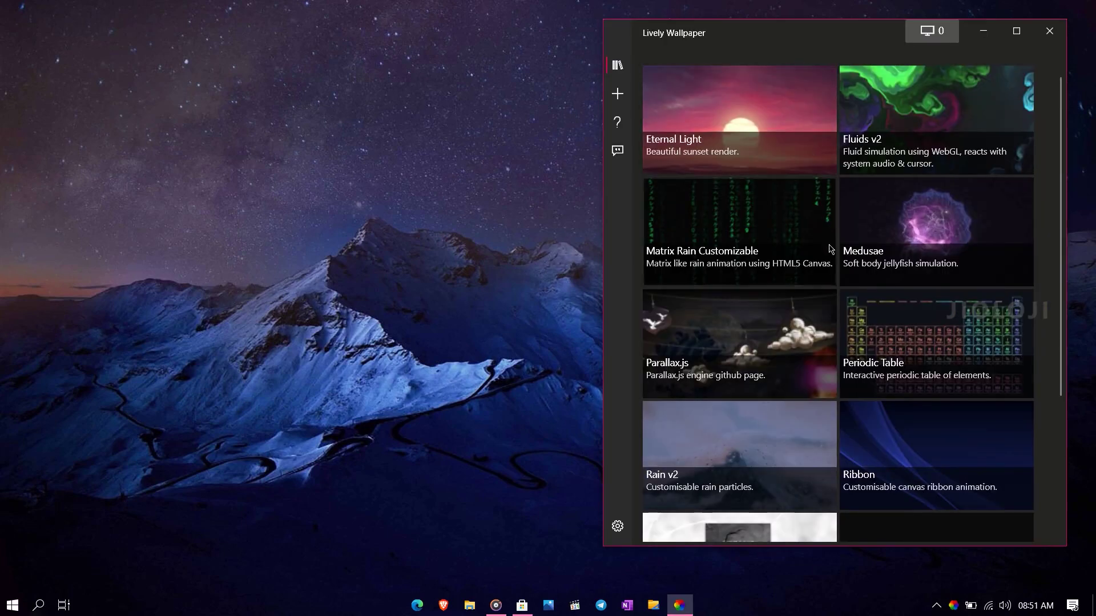
Step: Scroll the Lively library and shift its window slightly right
scroll(831, 249, "down", 3)
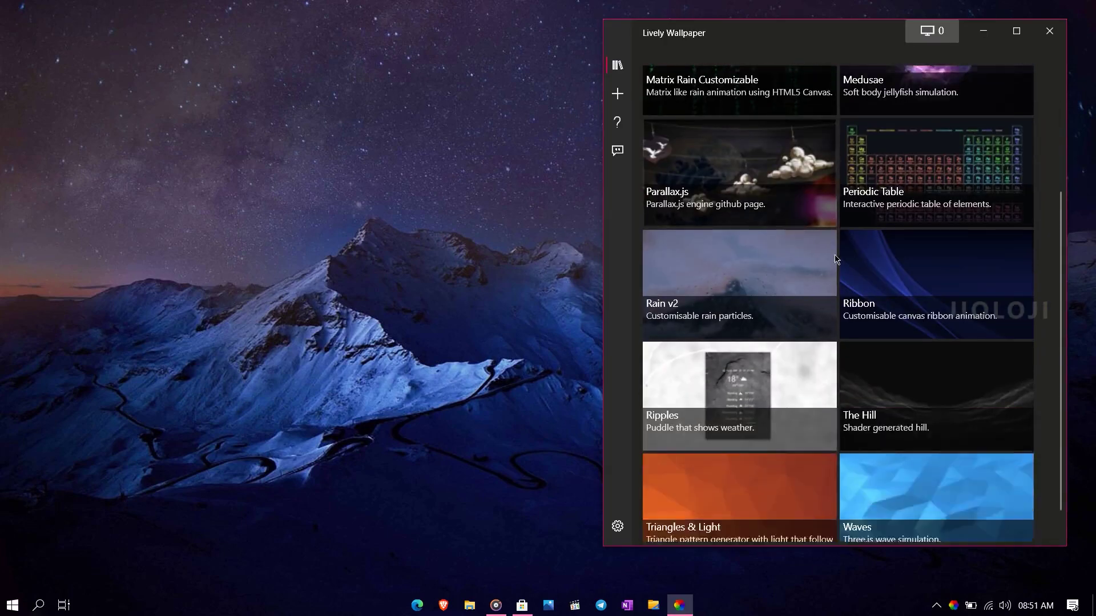
scroll(852, 290, "up", 3)
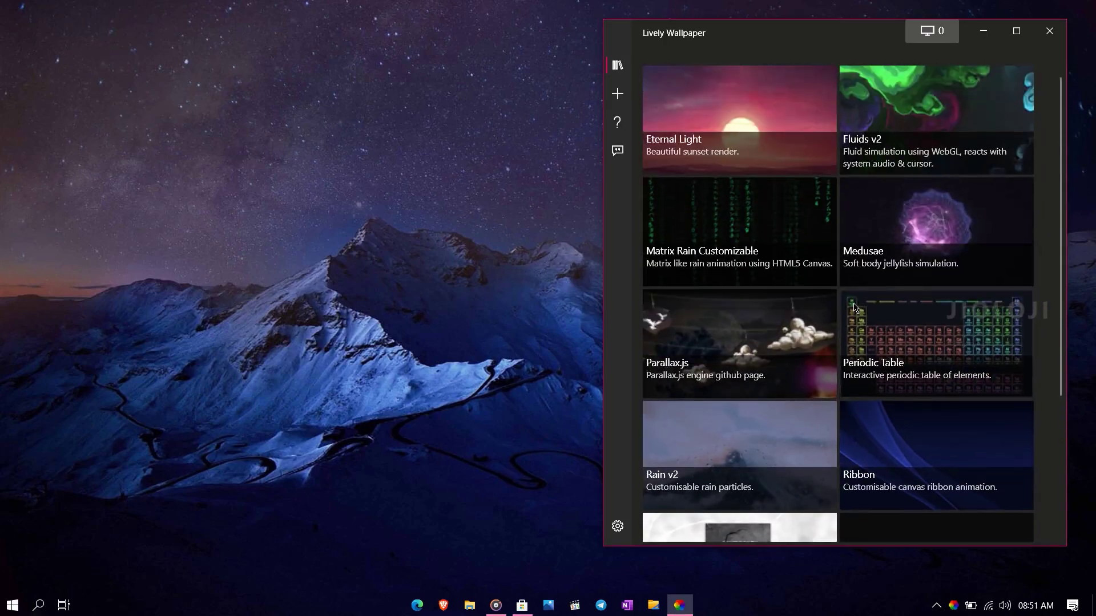
left_click_drag(854, 36, 935, 41)
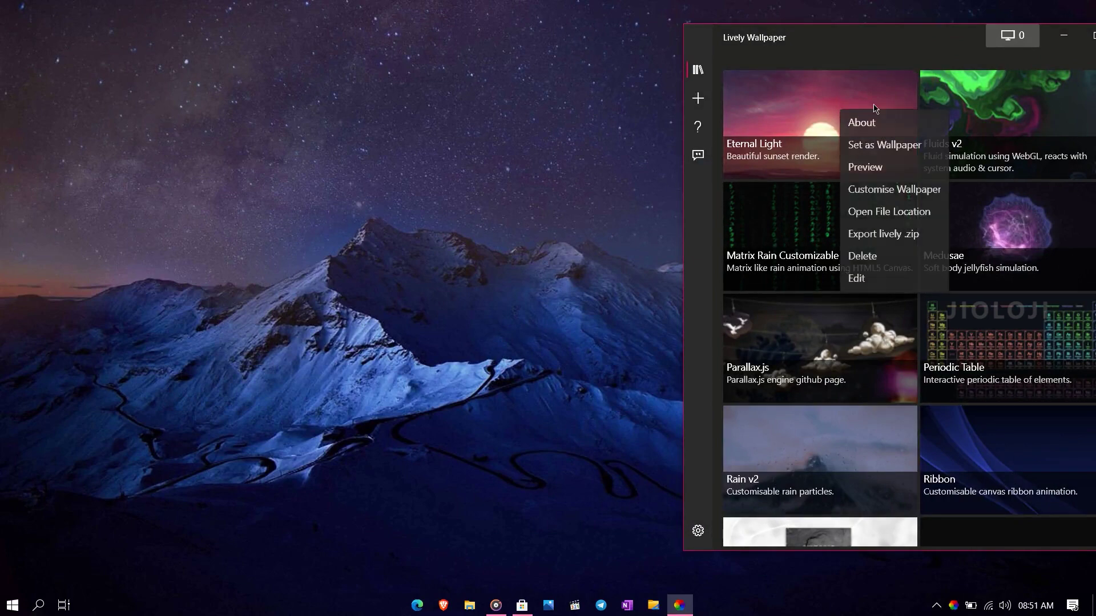
Step: Preview Eternal Light and open its Customise Wallpaper settings
left_click(896, 167)
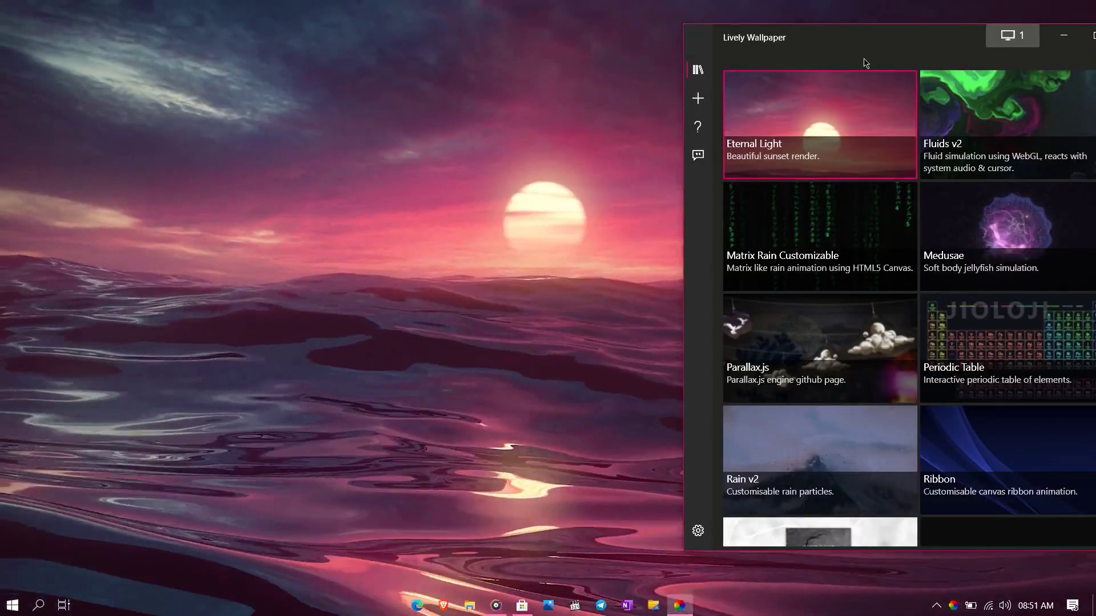
left_click_drag(864, 62, 1023, 107)
right_click(956, 154)
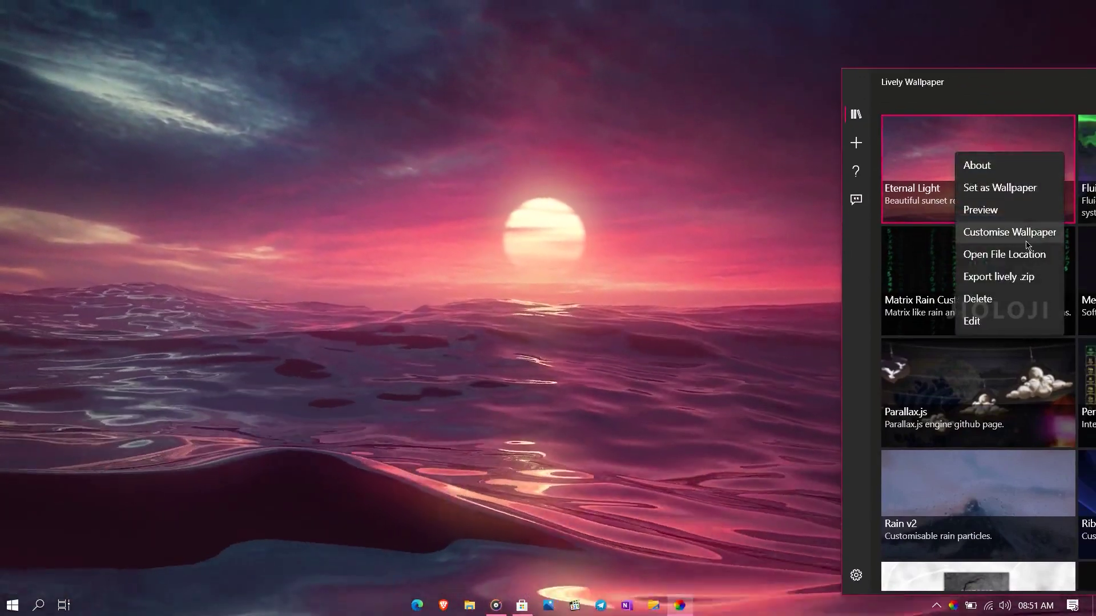
left_click(1009, 232)
Step: Adjust Eternal Light's saturation, hue, brightness, contrast and gamma, and raise speed to 5.00
mouse_move(993, 175)
left_mouse_down()
mouse_move(1038, 178)
mouse_move(1004, 176)
left_mouse_up()
mouse_move(993, 224)
left_mouse_down()
mouse_move(974, 224)
mouse_move(993, 225)
left_mouse_up()
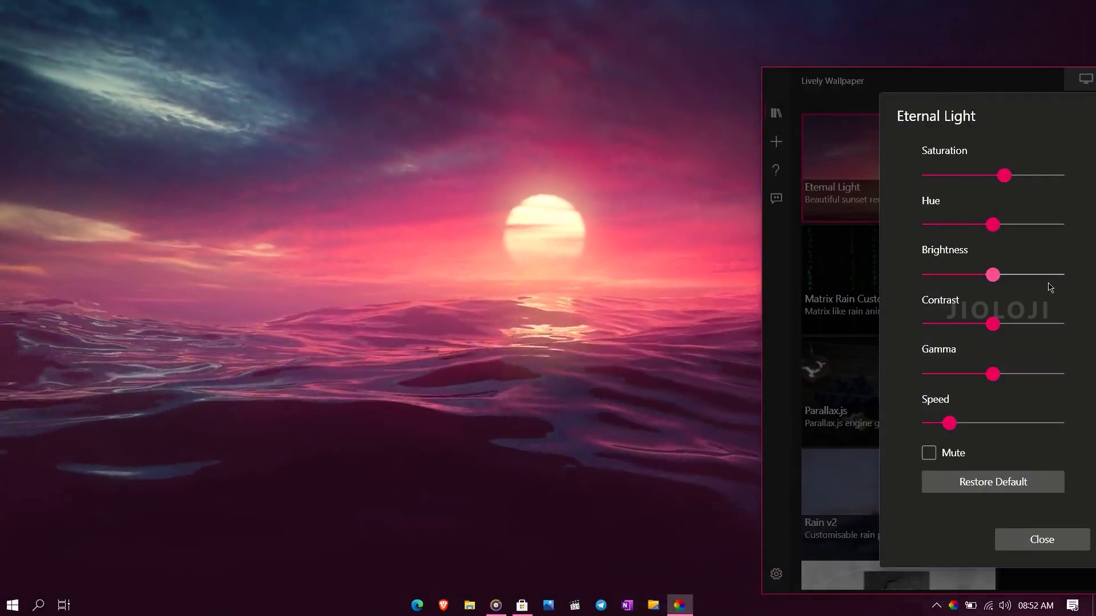
left_click_drag(993, 274, 989, 275)
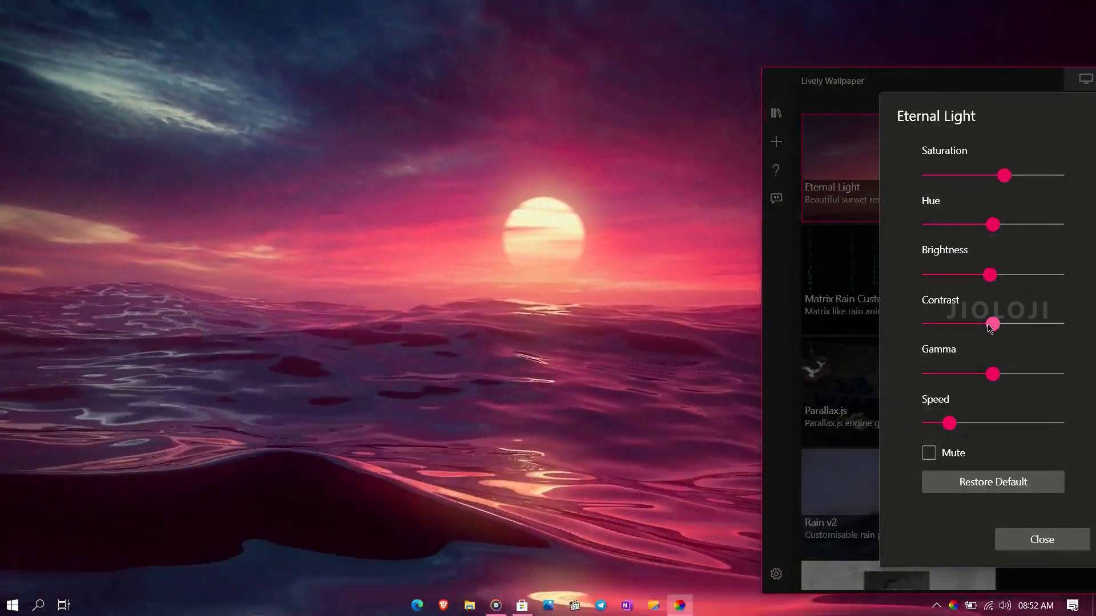
left_click_drag(993, 325, 998, 324)
left_click_drag(993, 374, 990, 374)
left_click_drag(949, 423, 1003, 423)
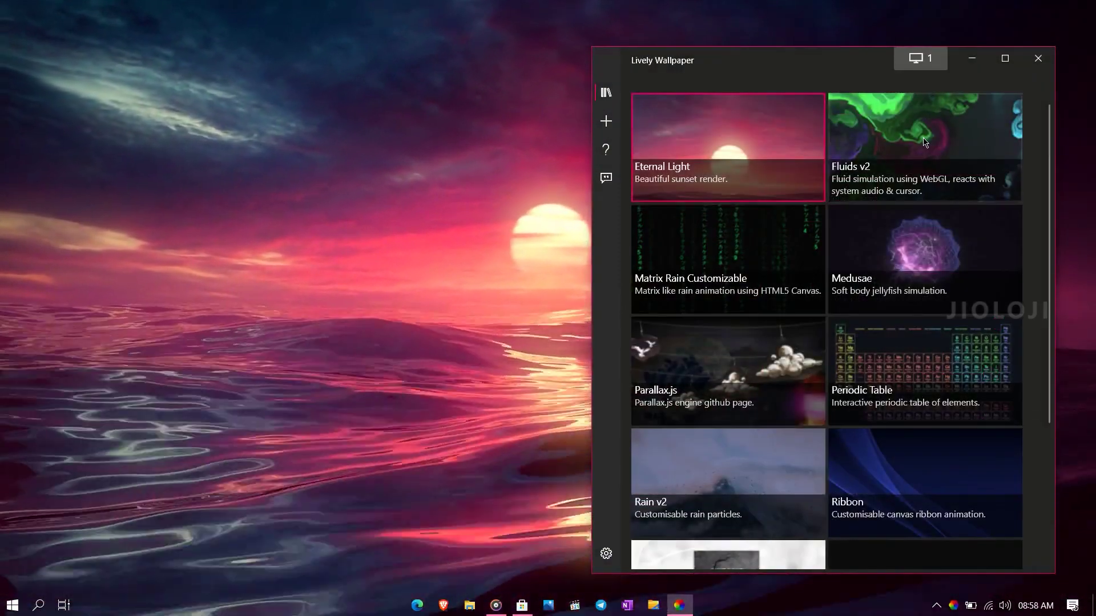
Step: Apply Fluids v2, increase density diffusion, drop velocity diffusion to zero and reduce vorticity
left_click(925, 141)
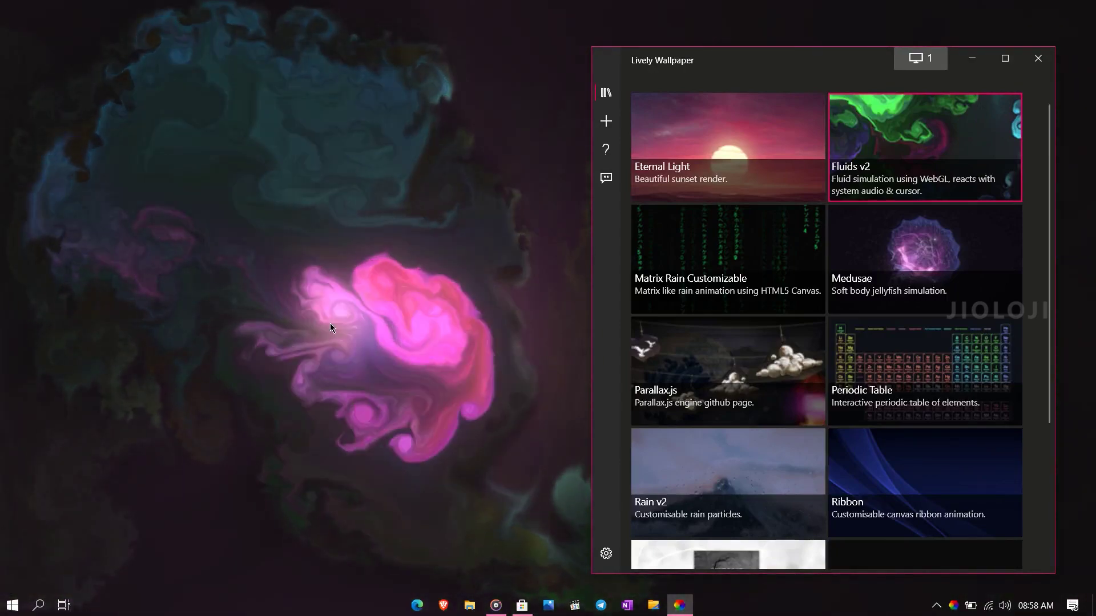
right_click(882, 161)
left_click_drag(989, 248, 1007, 237)
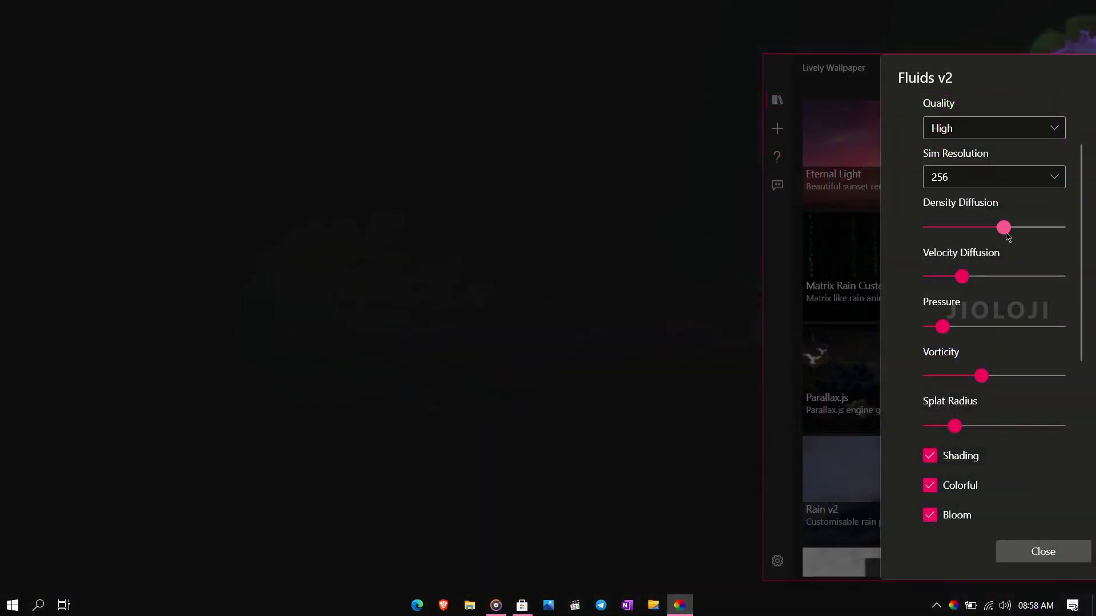
left_click_drag(930, 282, 895, 291)
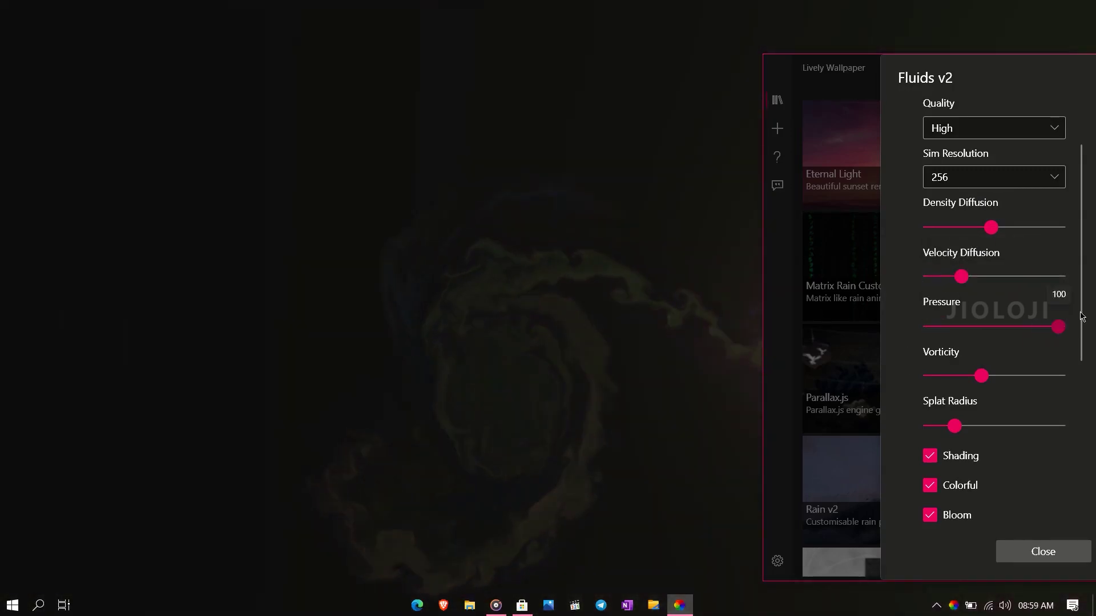
left_click(961, 376)
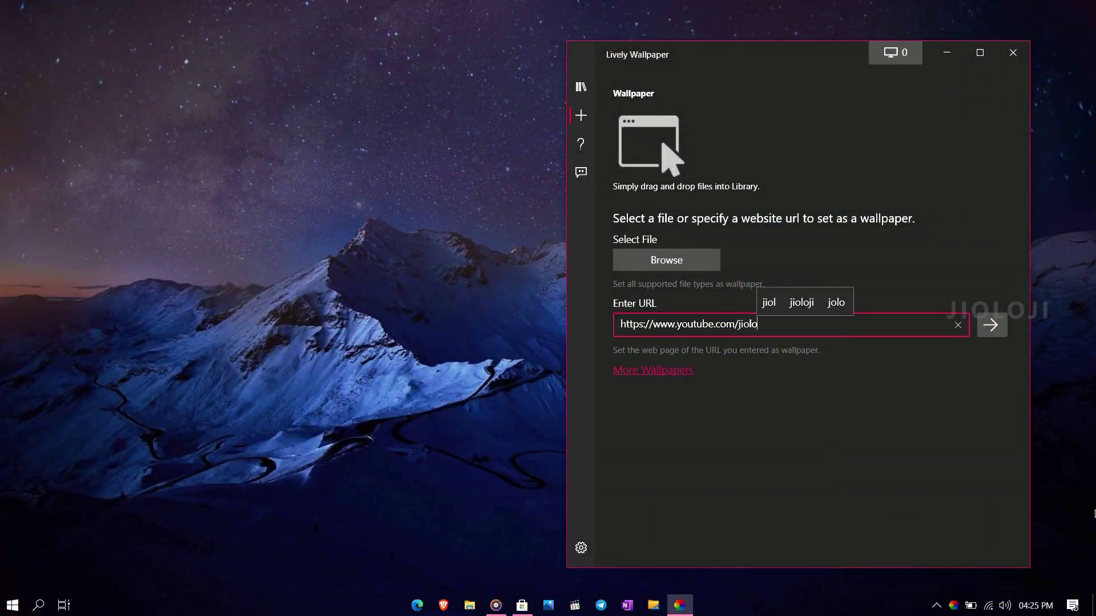
Step: Add the entered YouTube channel URL as a web wallpaper and apply it
left_click(991, 326)
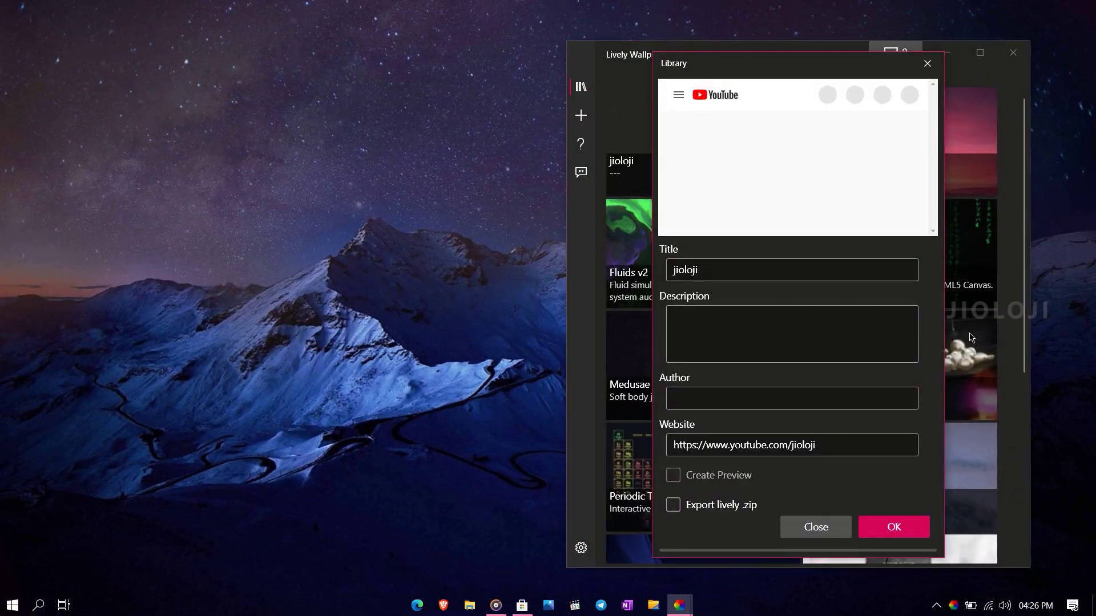
left_click(894, 527)
left_click(947, 53)
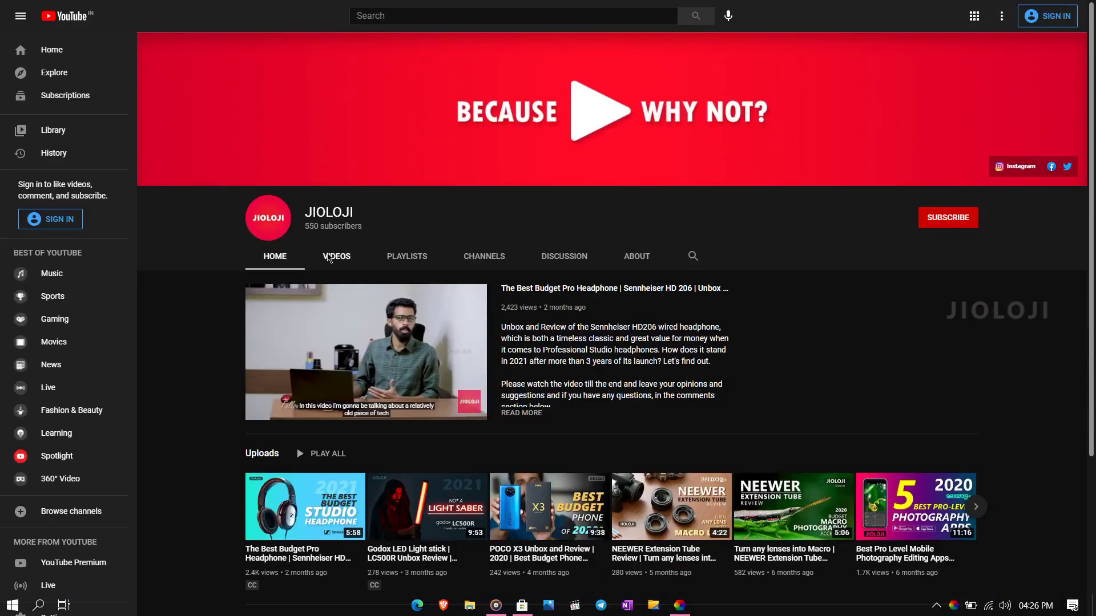
left_click(339, 259)
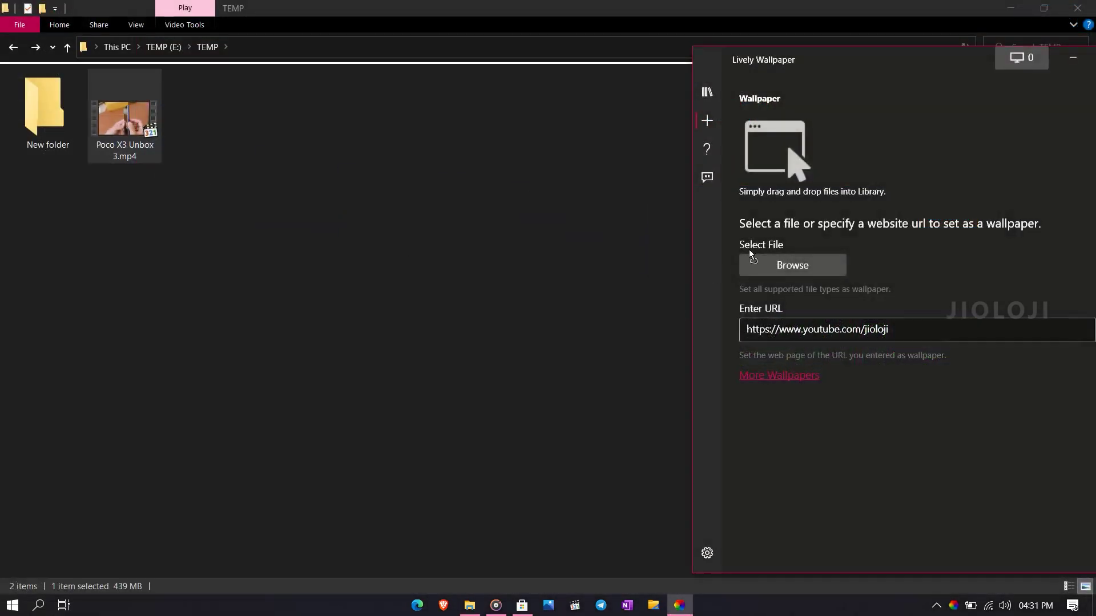
Step: Import a video file into the wallpaper library and browse More Wallpapers
left_click_drag(751, 254, 789, 174)
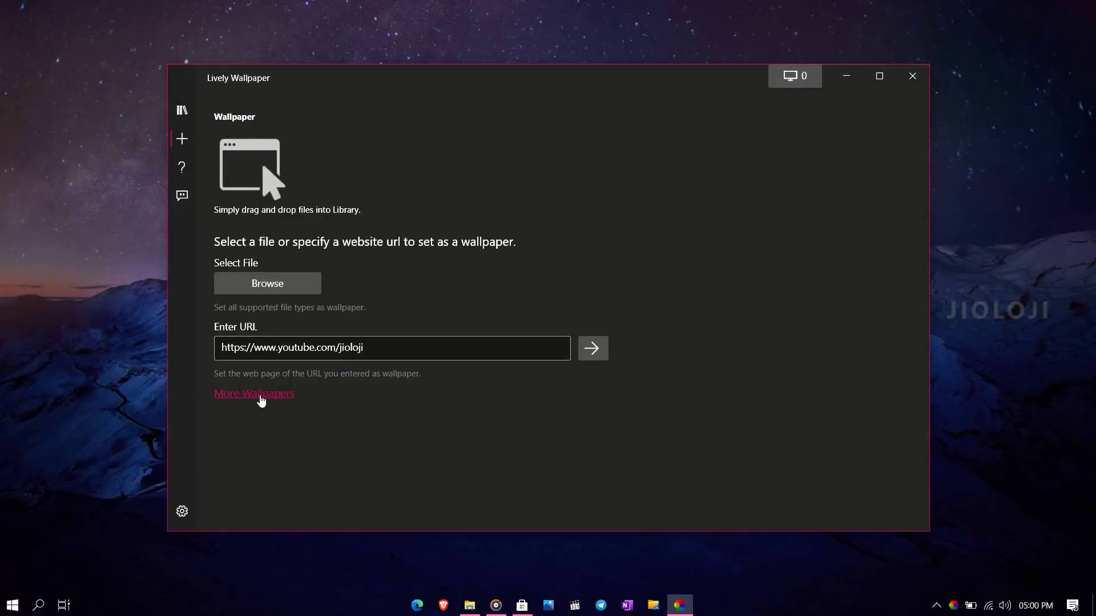
left_click(261, 399)
scroll(977, 320, "down", 20)
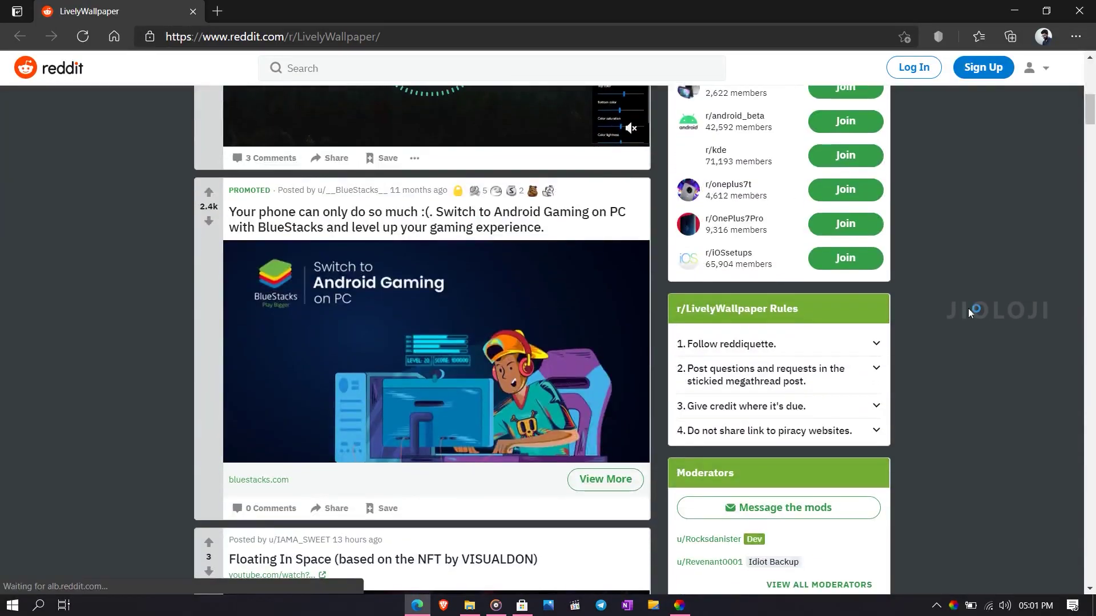
scroll(959, 310, "down", 20)
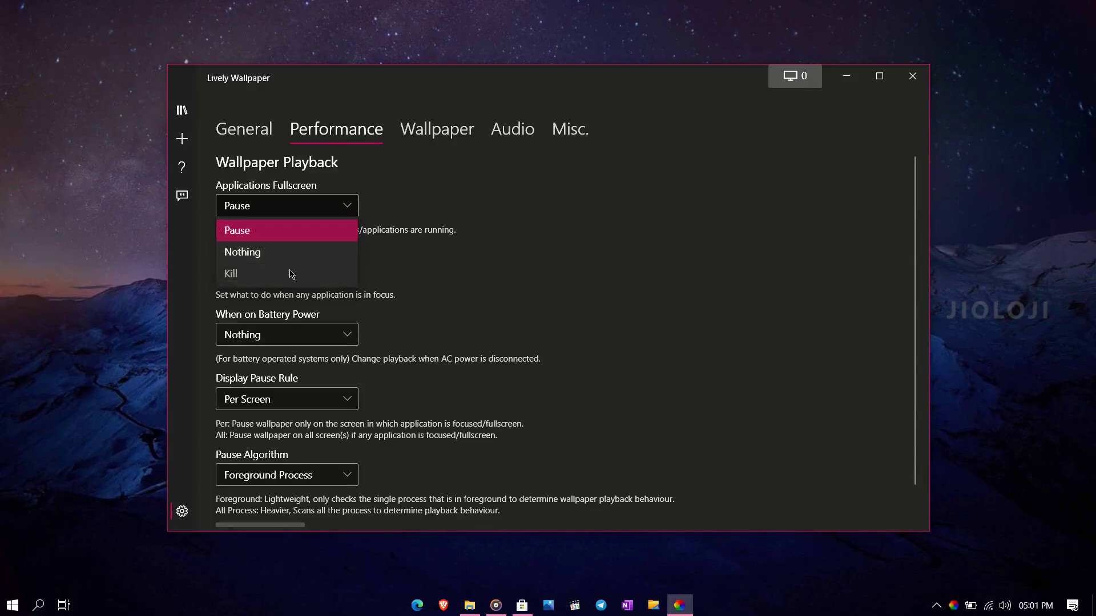
Step: Set Lively's playback for focused applications to Nothing, keeping fullscreen on Pause
left_click(284, 257)
scroll(309, 297, "down", 1)
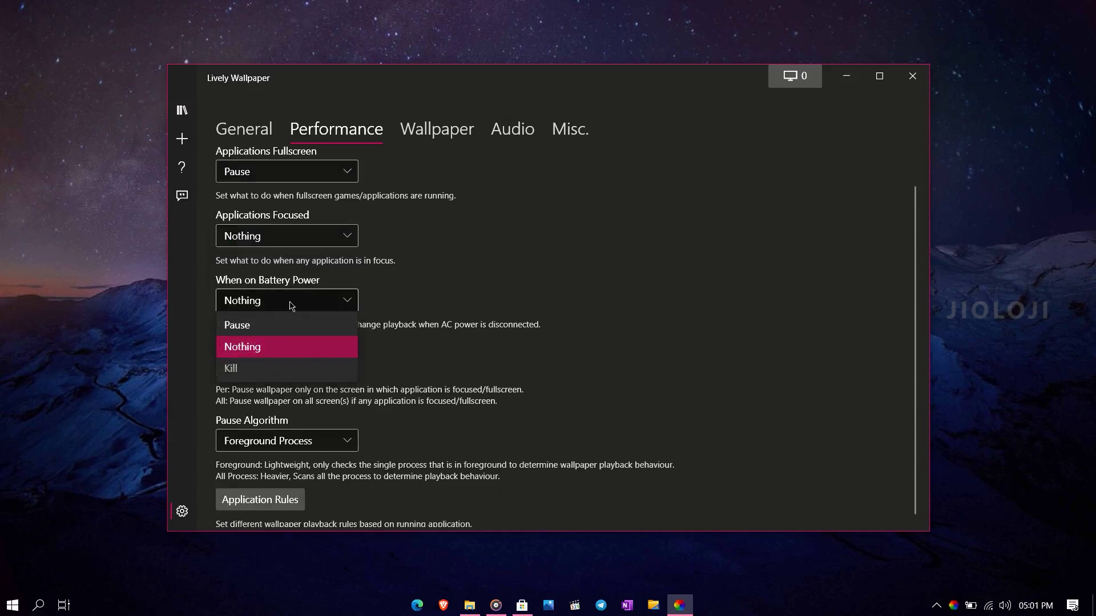